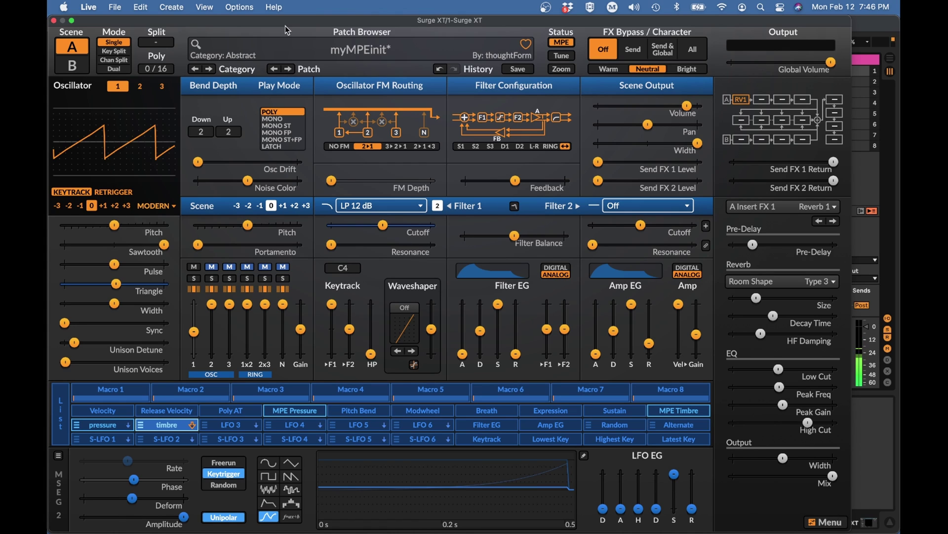
Replace the current patch with an initialized patch.
left_click(363, 51)
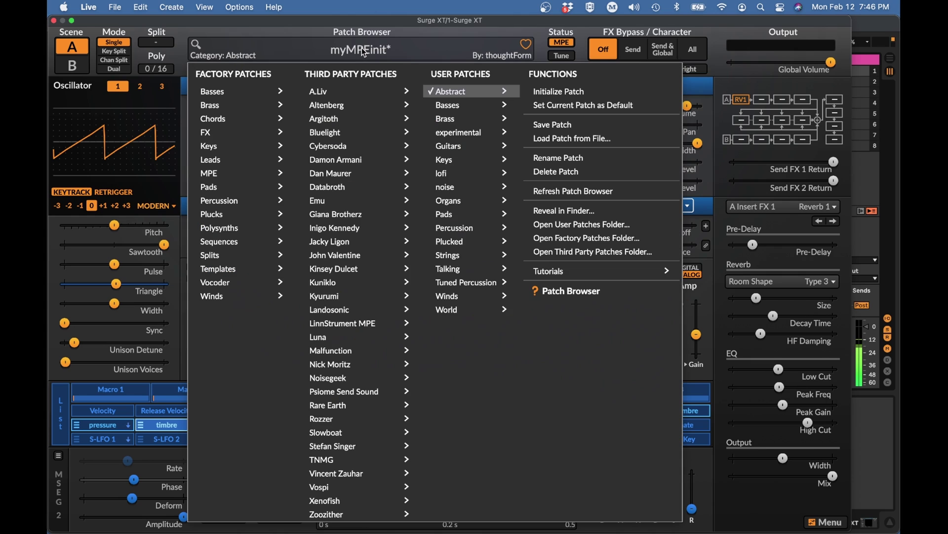
mouse_move(364, 329)
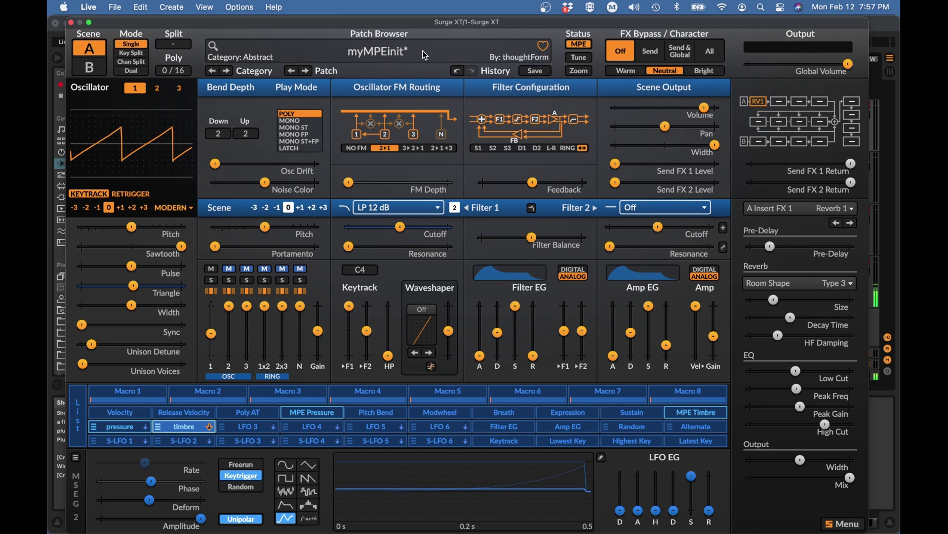
left_click(369, 52)
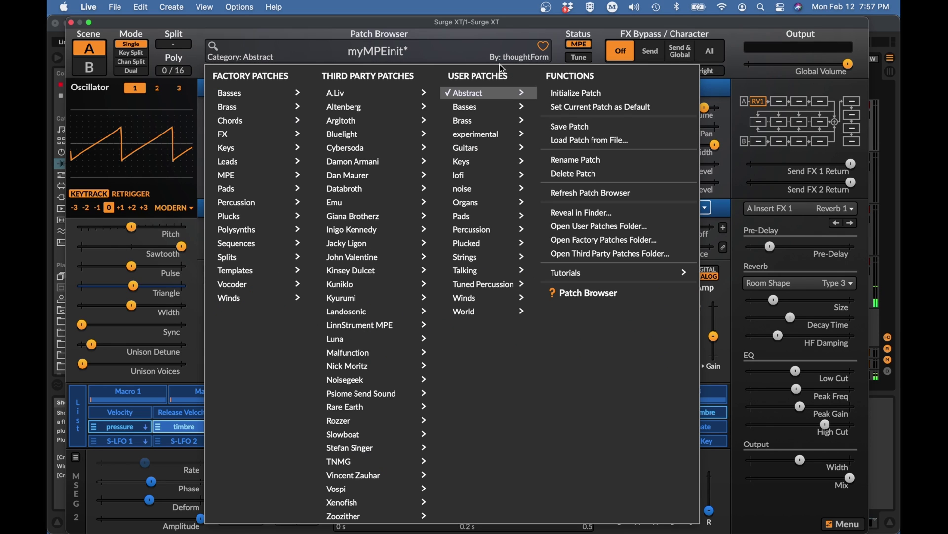
left_click(594, 94)
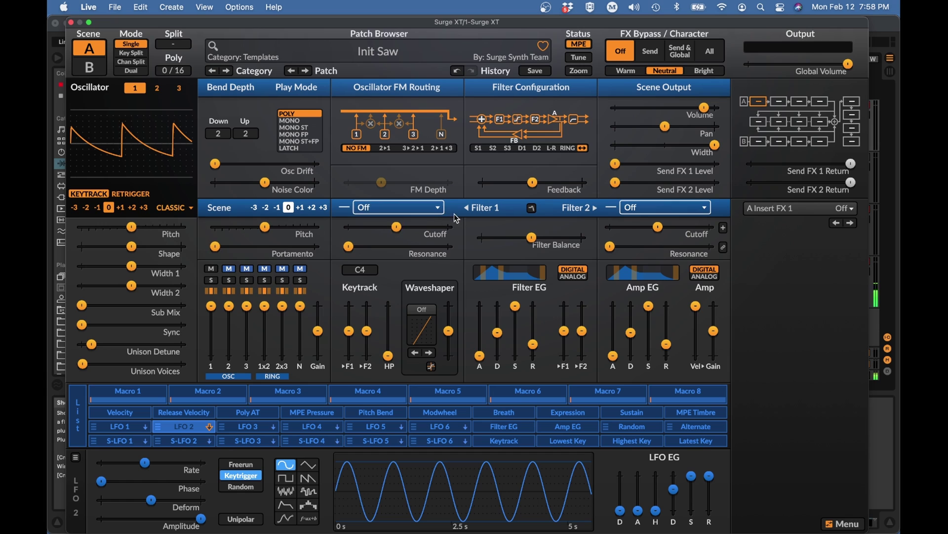
Set the Filter 1 type to the 12 dB lowpass.
left_click(389, 208)
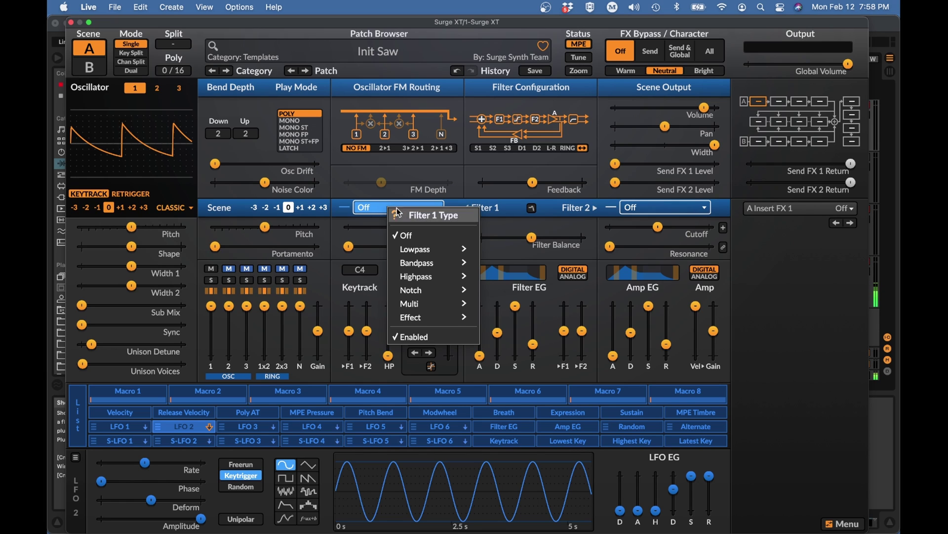
left_click(348, 225)
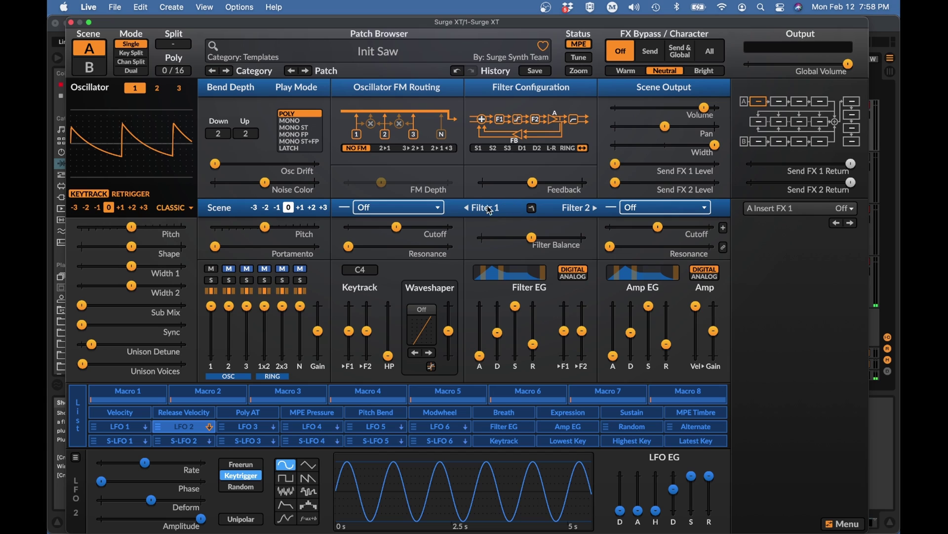
left_click(408, 209)
mouse_move(433, 254)
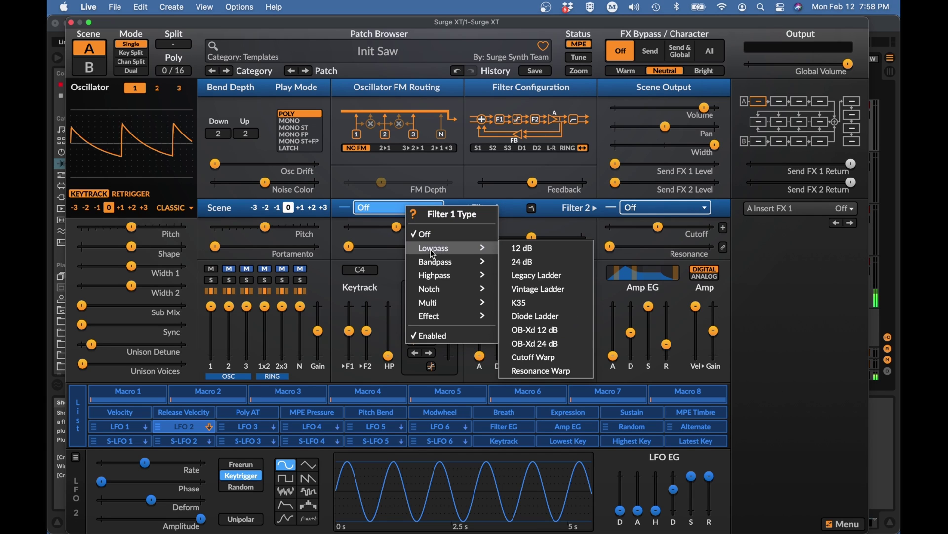
left_click(541, 251)
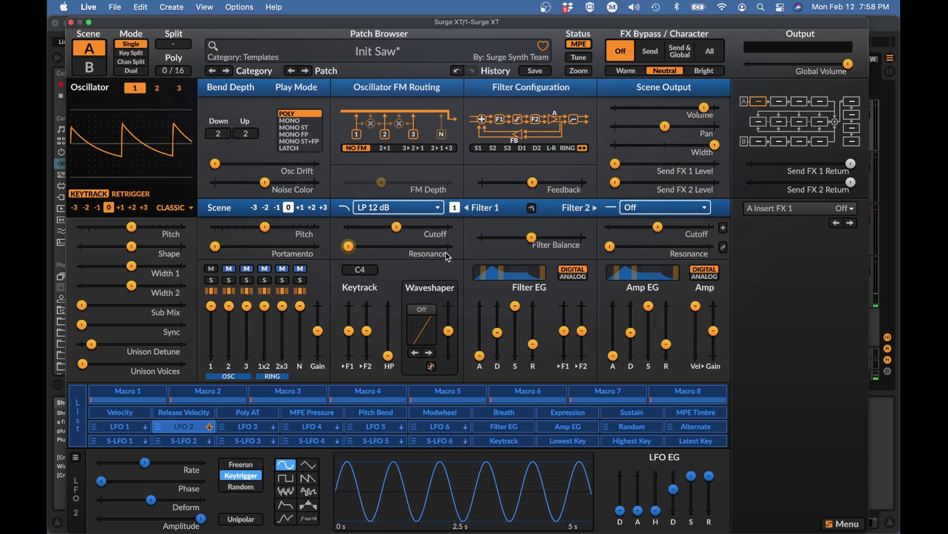
Lower the Filter 1 cutoff slightly, keeping the 12 dB lowpass type.
left_click(424, 212)
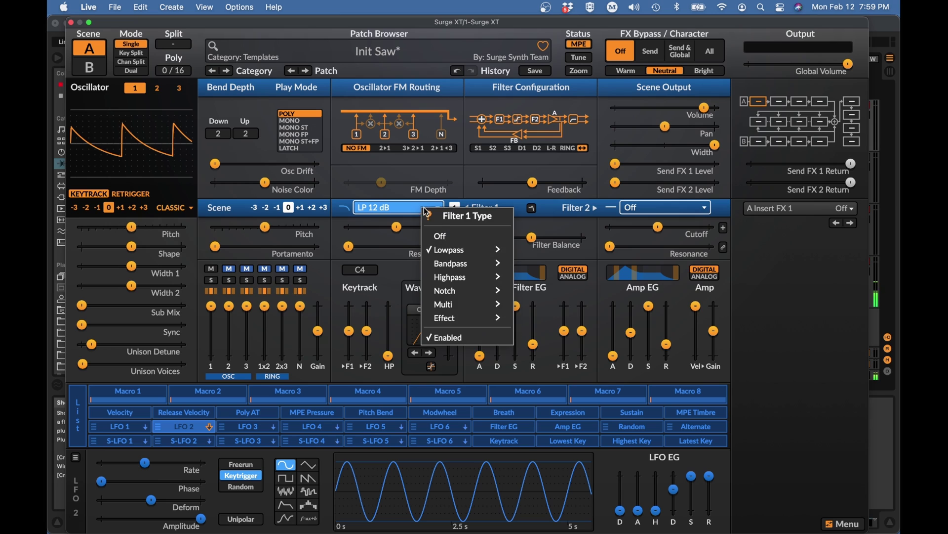
mouse_move(492, 250)
left_click(398, 231)
mouse_move(399, 231)
left_mouse_down()
mouse_move(433, 226)
mouse_move(395, 227)
left_mouse_up()
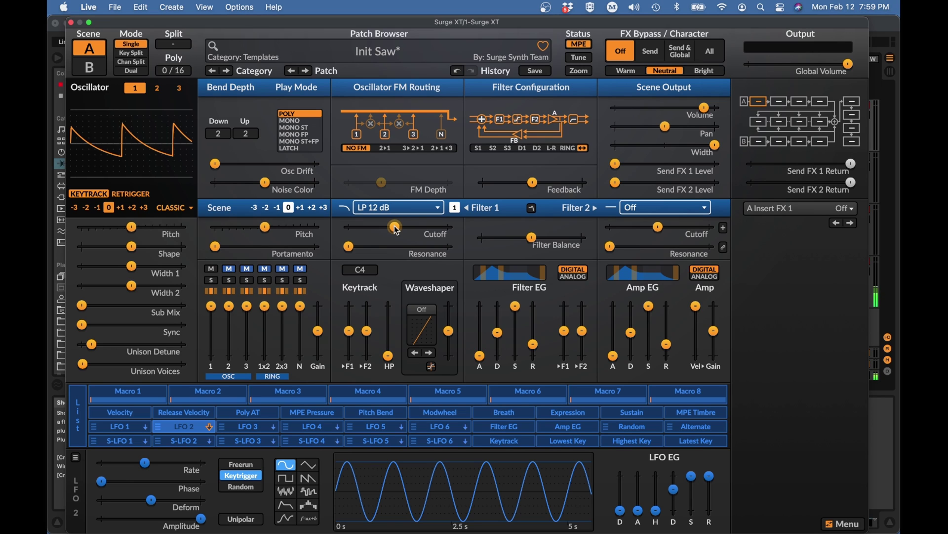
mouse_move(395, 227)
left_mouse_down()
mouse_move(436, 227)
mouse_move(394, 228)
left_mouse_up()
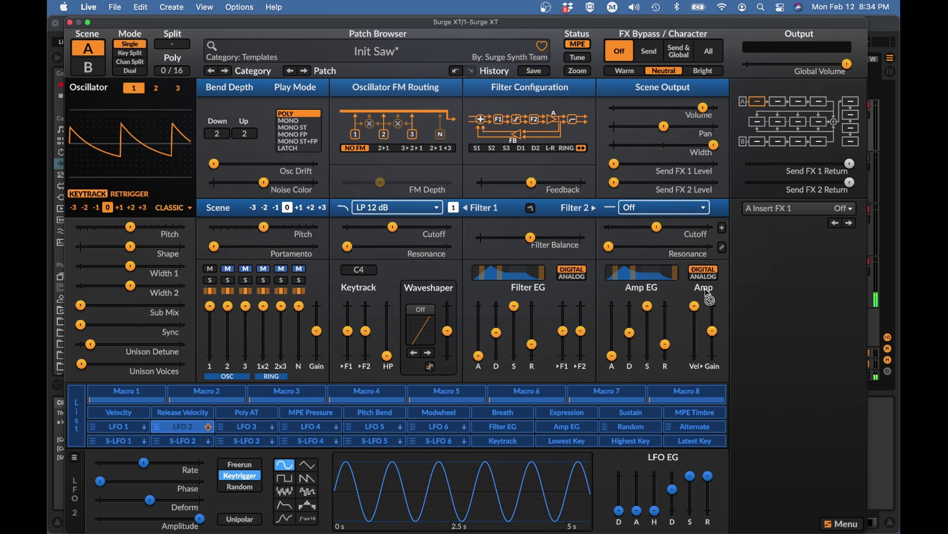
Try the amp gain, reset it to its default, and toggle solo on several mixer channels.
left_click_drag(713, 331, 713, 325)
double_click(713, 325)
left_click(281, 281)
left_click(280, 280)
left_click(245, 280)
left_click(298, 281)
left_click(296, 282)
Mute and unmute oscillator 1 in the mixer to compare the sound.
left_click(210, 270)
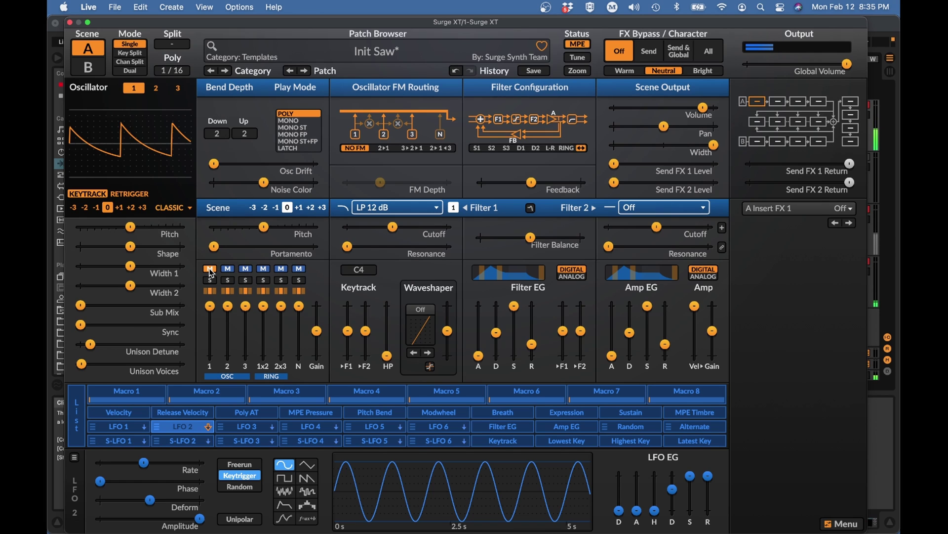
left_click(211, 269)
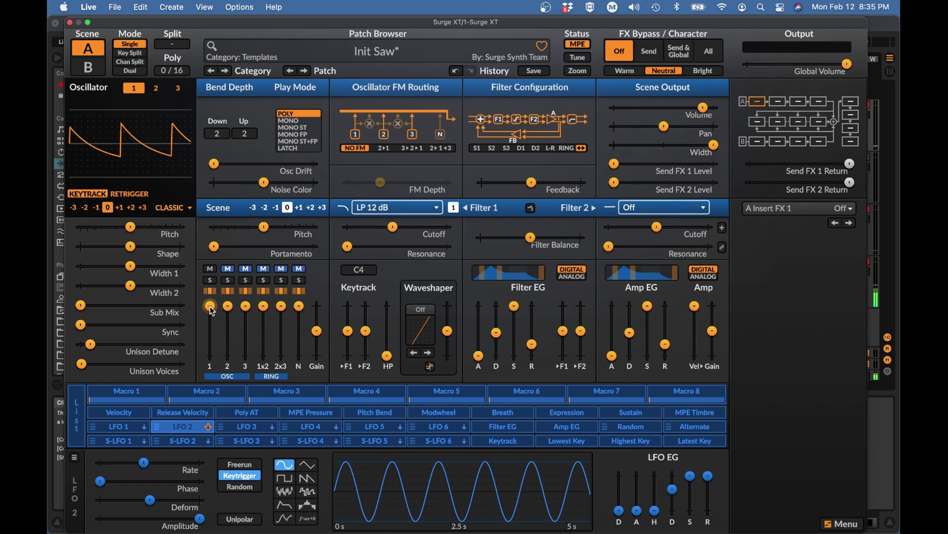
mouse_move(212, 311)
left_click(211, 270)
left_click(211, 270)
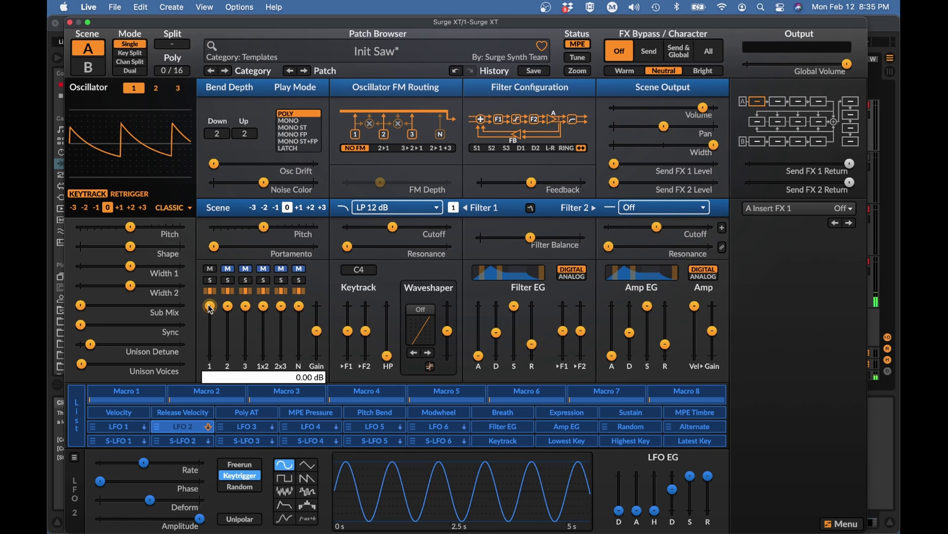
Lower oscillator 1's volume to minimum and modulate it up to full level with MPE Pressure.
left_click_drag(211, 308, 211, 356)
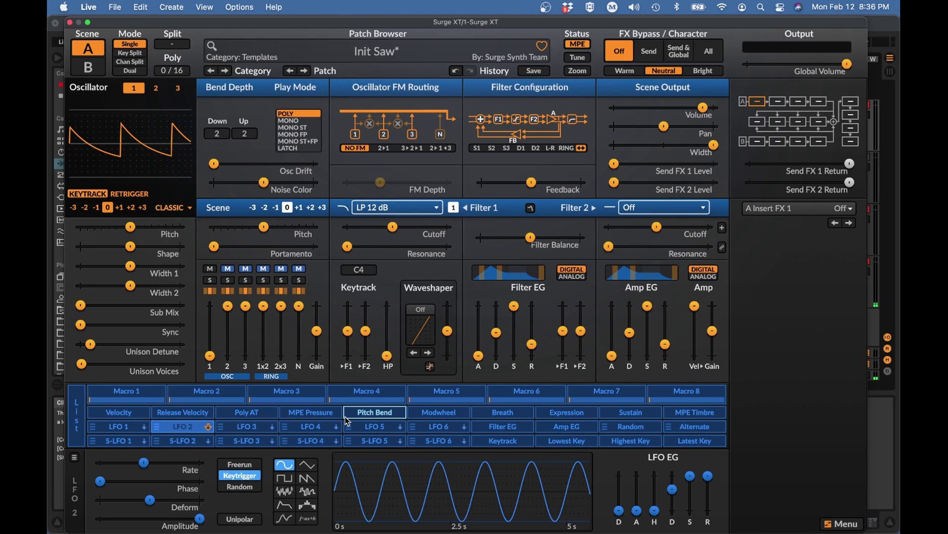
left_click(317, 417)
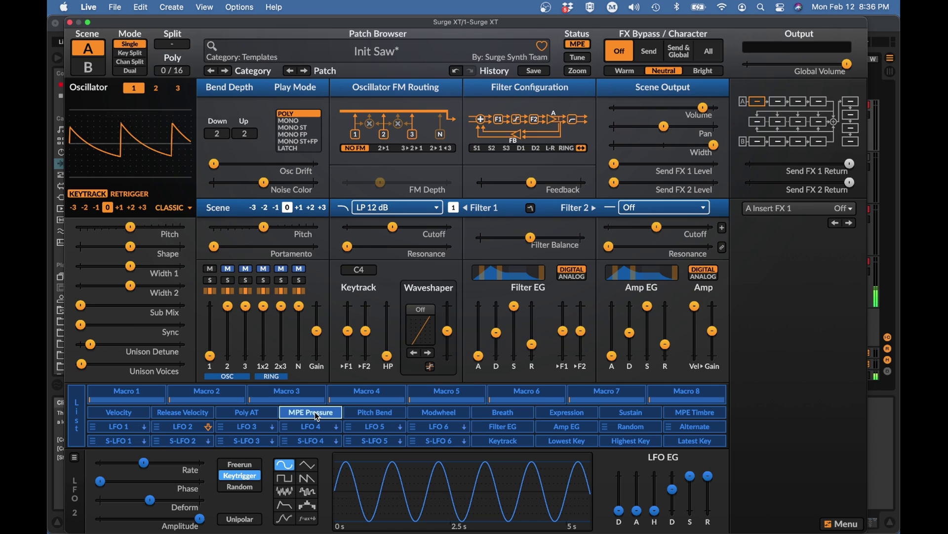
left_click(318, 416)
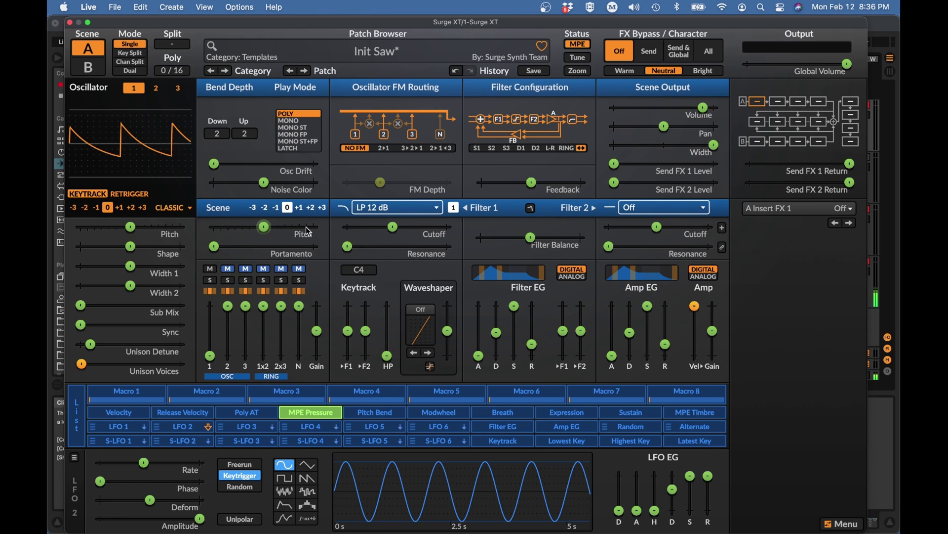
mouse_move(309, 231)
mouse_move(213, 358)
left_click_drag(213, 359, 210, 307)
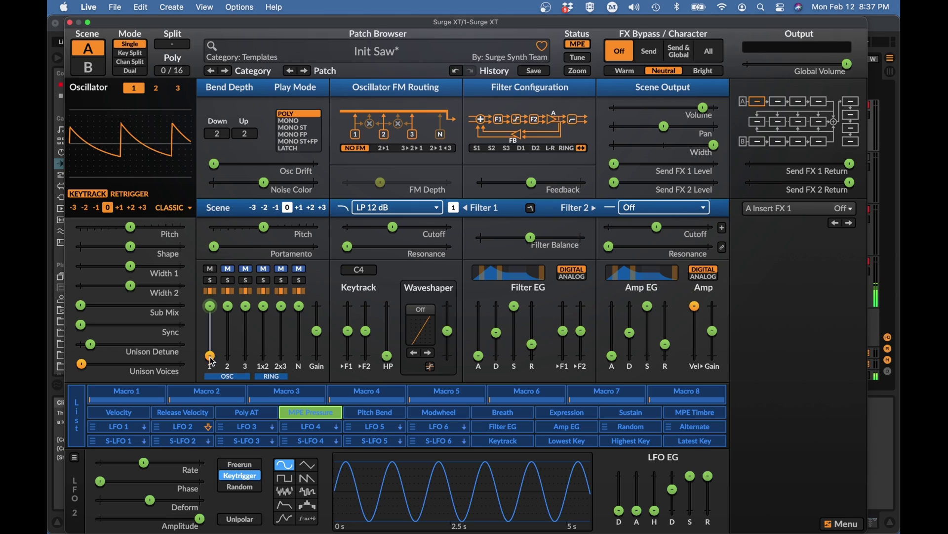
mouse_move(211, 360)
left_click(318, 418)
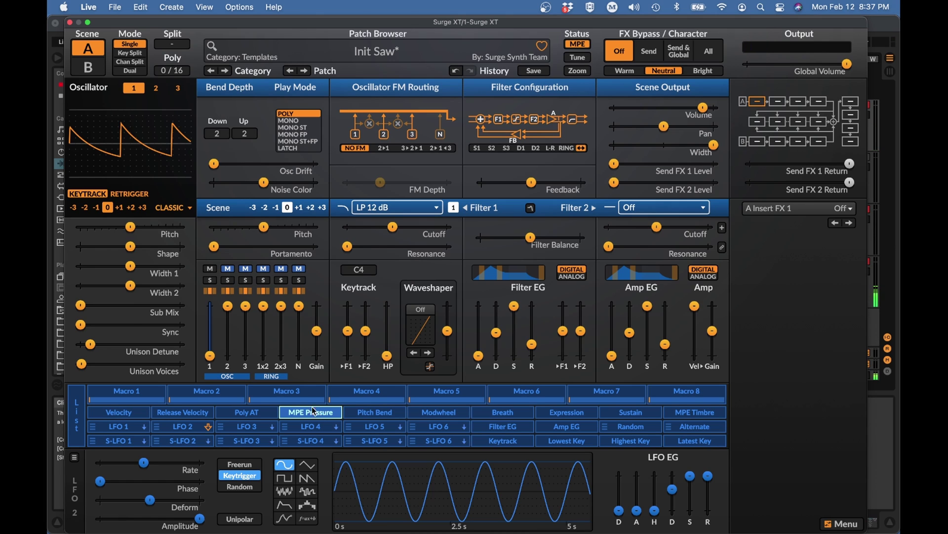
Compare the MPE Pressure modulation amount on oscillator 1's volume at about -18.64 dB, at minimum, and at about -19.31 dB.
left_click_drag(212, 359, 211, 331)
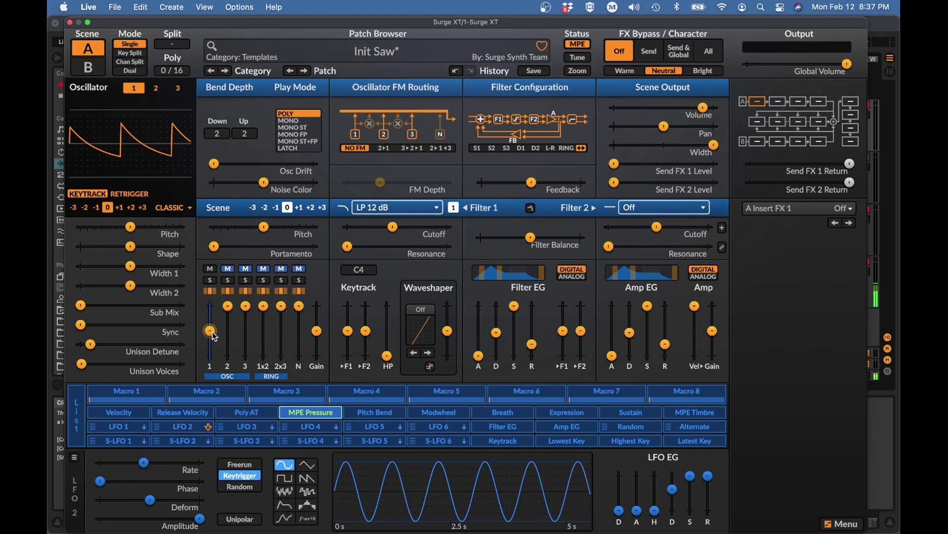
right_click(213, 336)
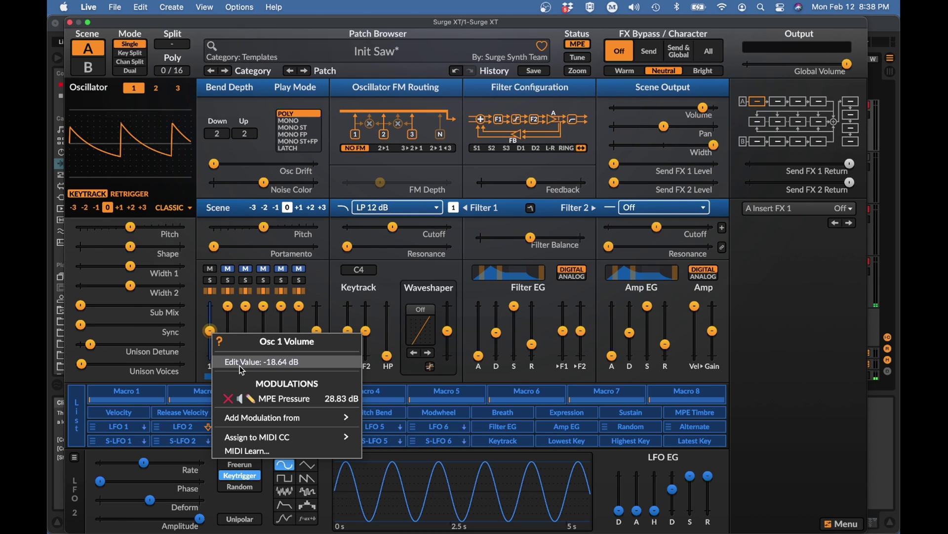
left_click(262, 398)
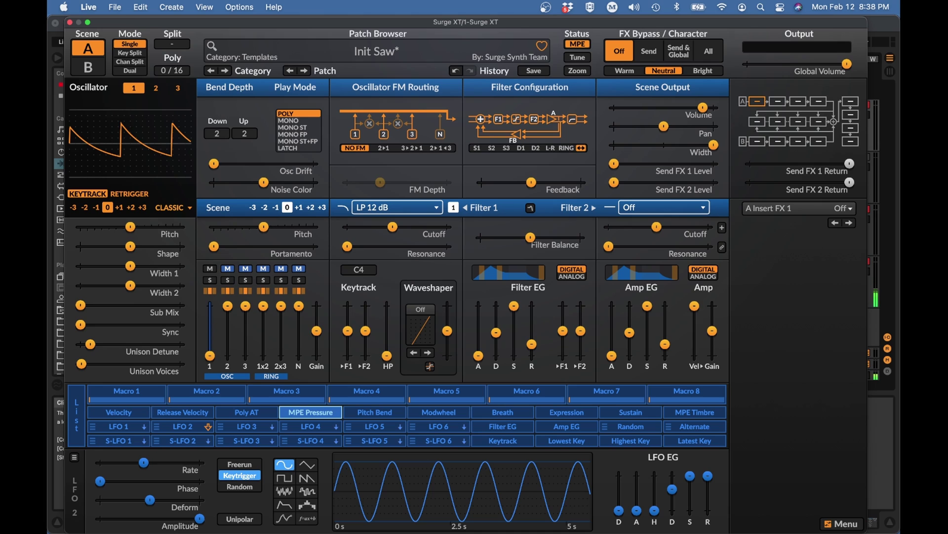
right_click(210, 357)
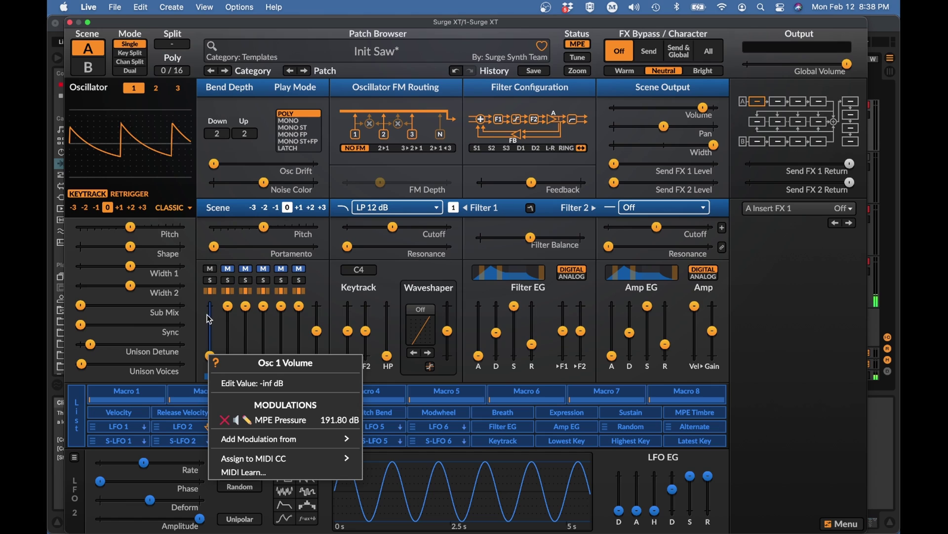
left_click_drag(210, 359, 210, 332)
mouse_move(210, 335)
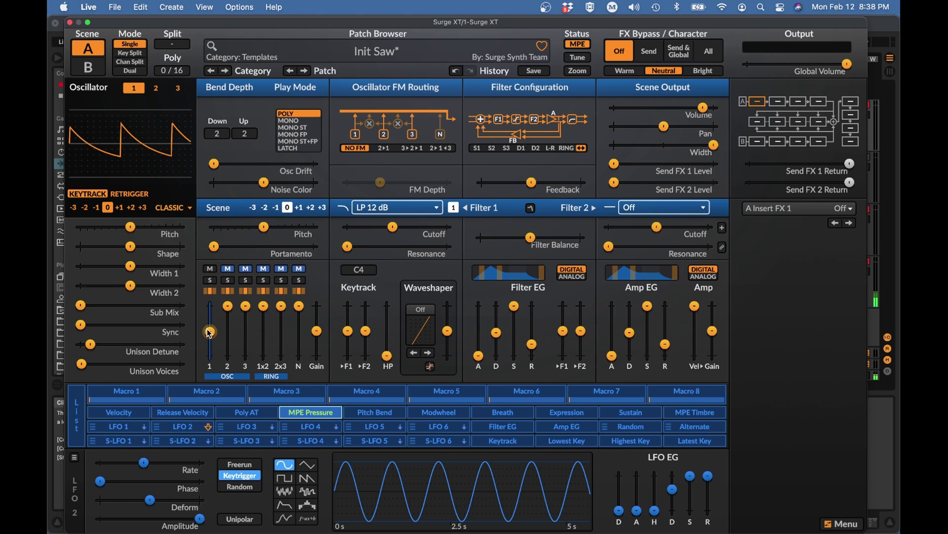
mouse_move(280, 310)
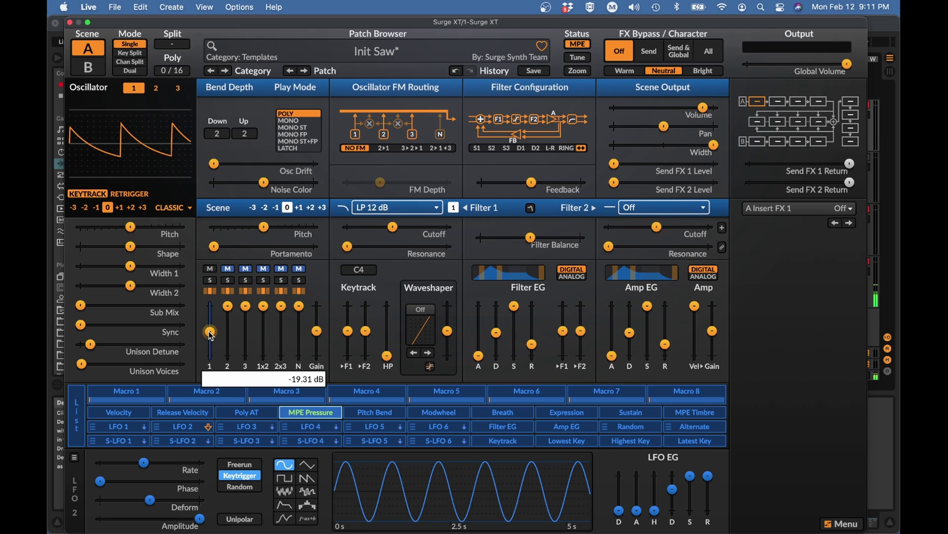
Clear the MPE Pressure modulation from oscillator 1's volume and lower that volume to minimum.
right_click(211, 335)
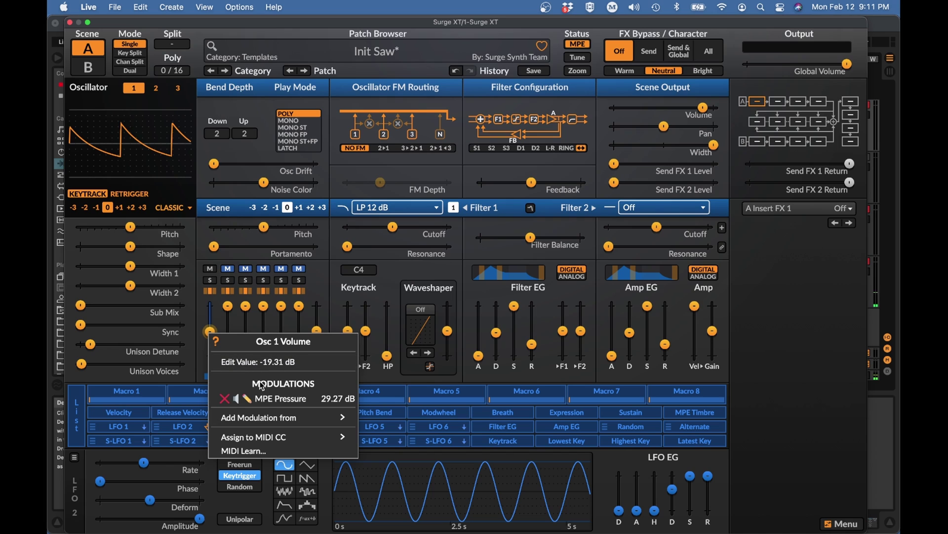
left_click(223, 399)
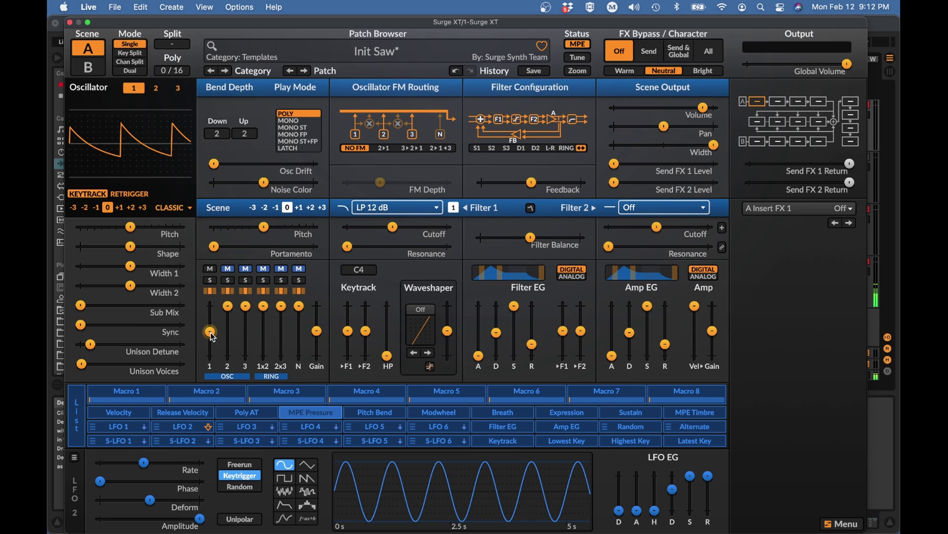
mouse_move(209, 334)
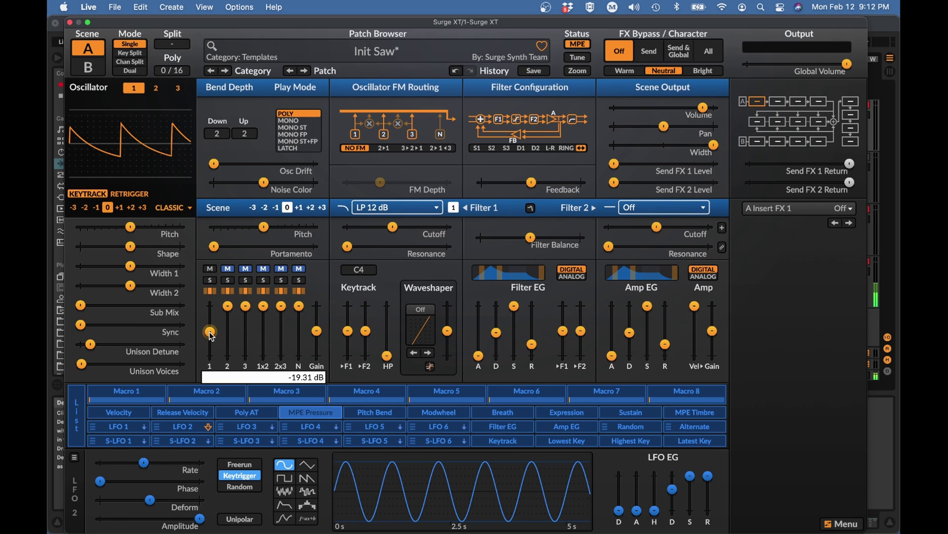
left_click_drag(209, 333, 210, 357)
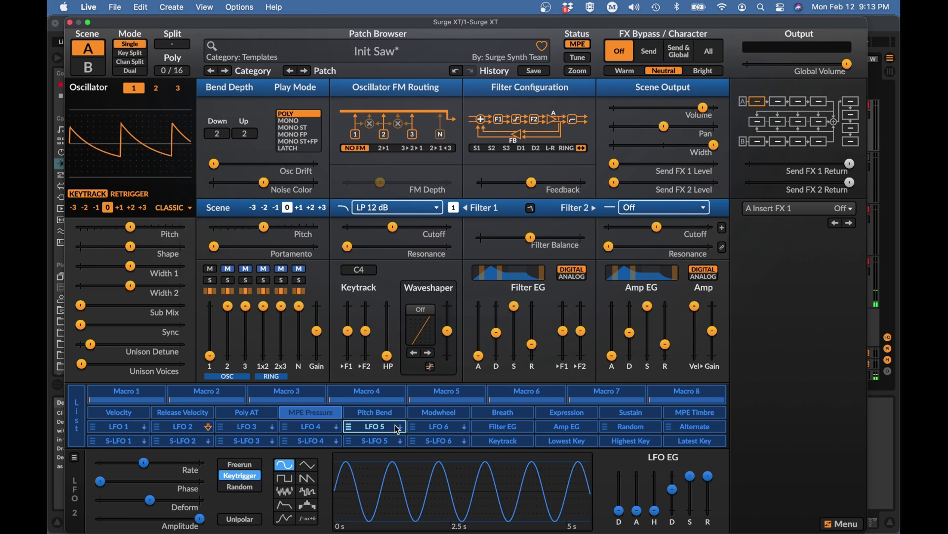
Rename the LFO 1 modulator to "pressure curve".
left_click(125, 426)
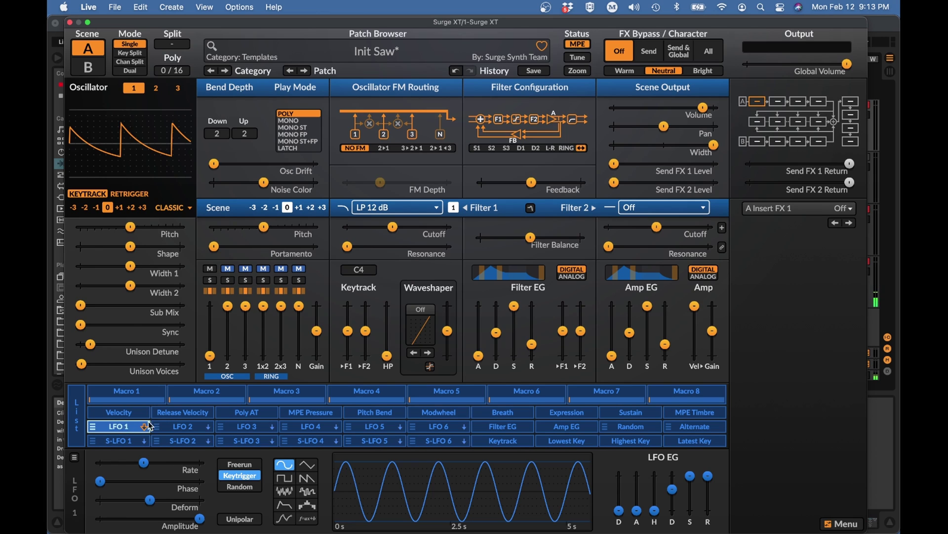
right_click(121, 428)
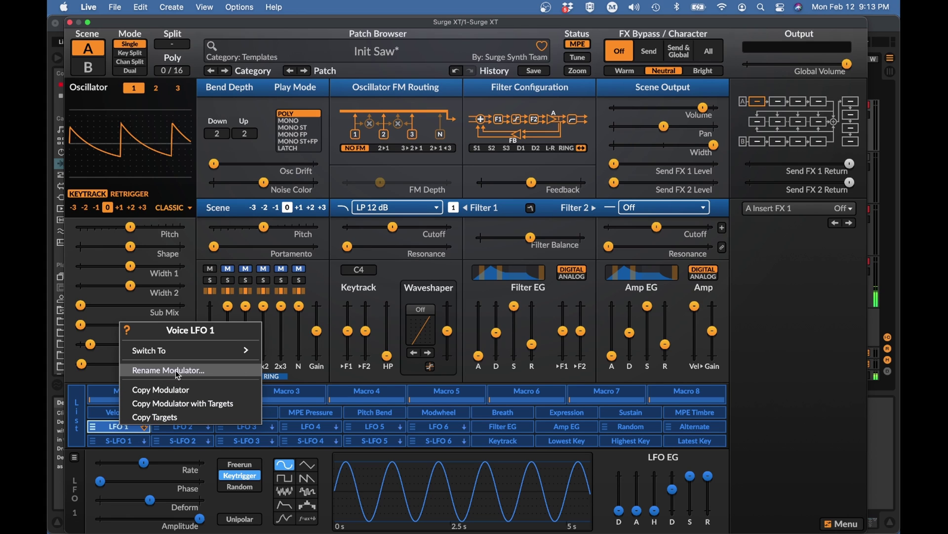
left_click(215, 374)
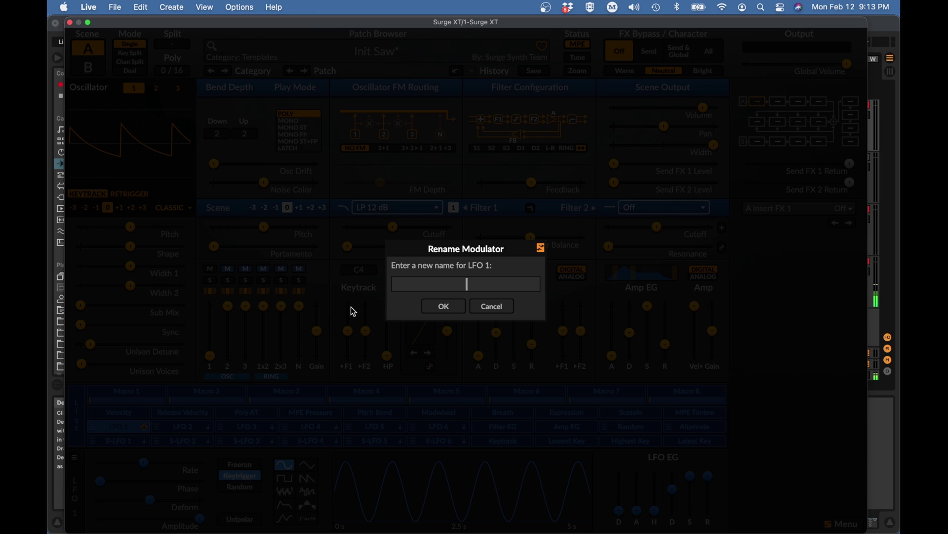
type("pressure curve")
left_click(448, 306)
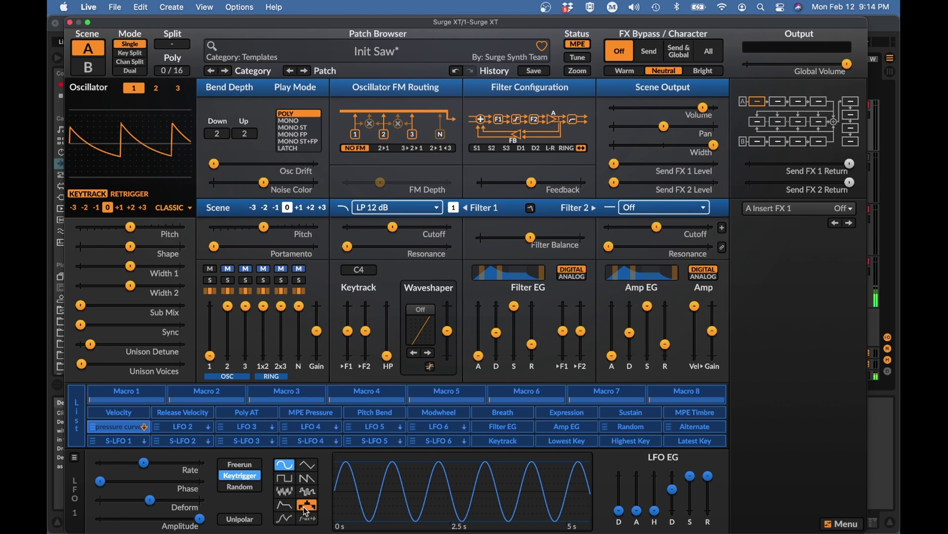
Try the sawtooth, square and triangle shapes on the pressure curve modulator and set its shape to MSEG.
left_click(308, 479)
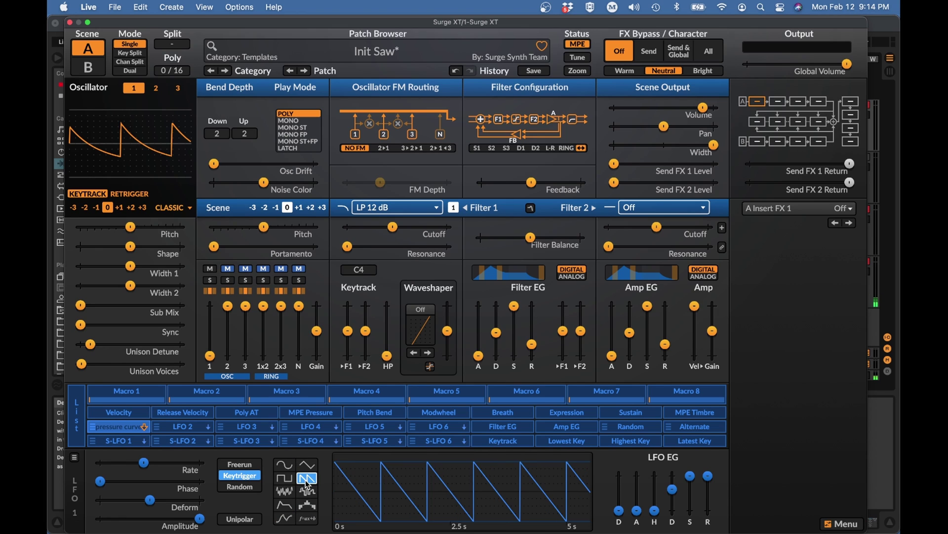
left_click(286, 479)
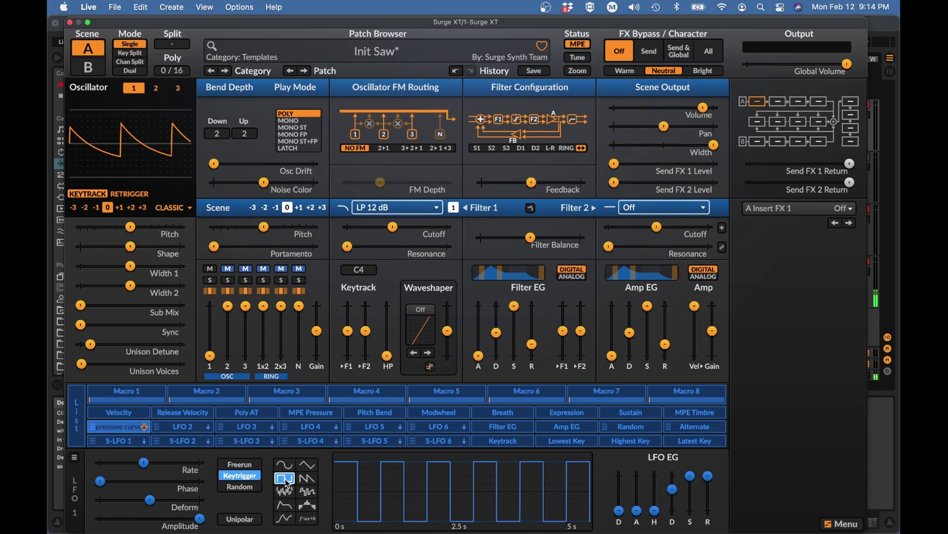
left_click(307, 465)
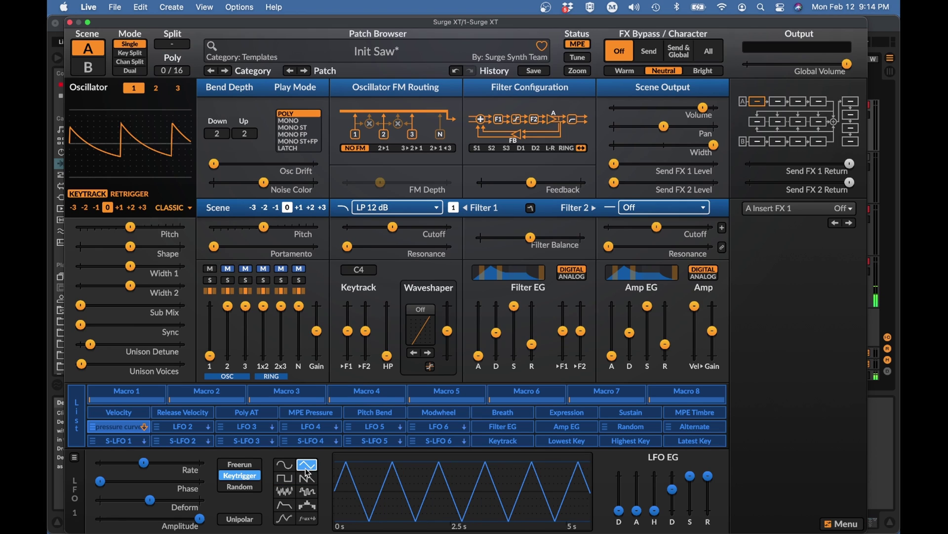
left_click(288, 519)
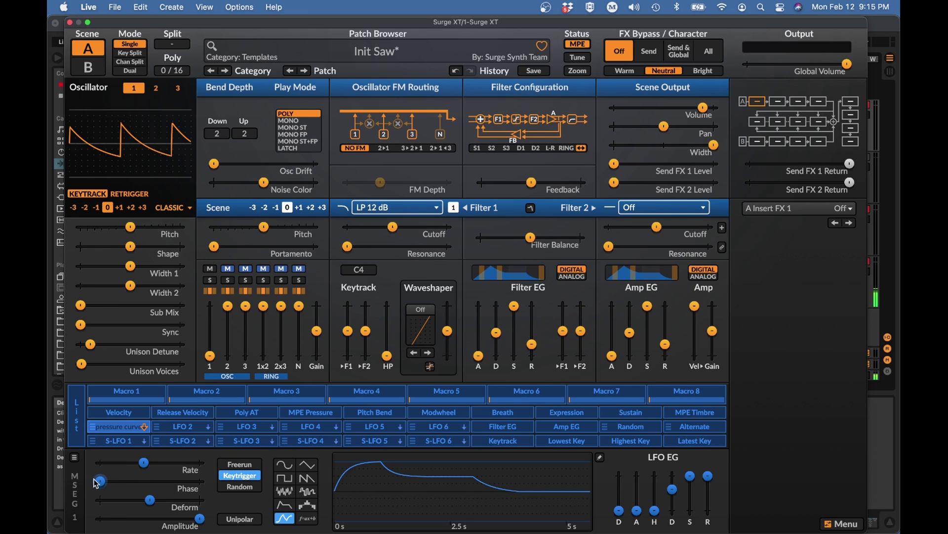
Disable the Rate parameter of the pressure curve modulator so that the envelope does not run over time.
mouse_move(101, 481)
mouse_move(101, 481)
left_mouse_down()
mouse_move(124, 481)
mouse_move(99, 480)
left_mouse_up()
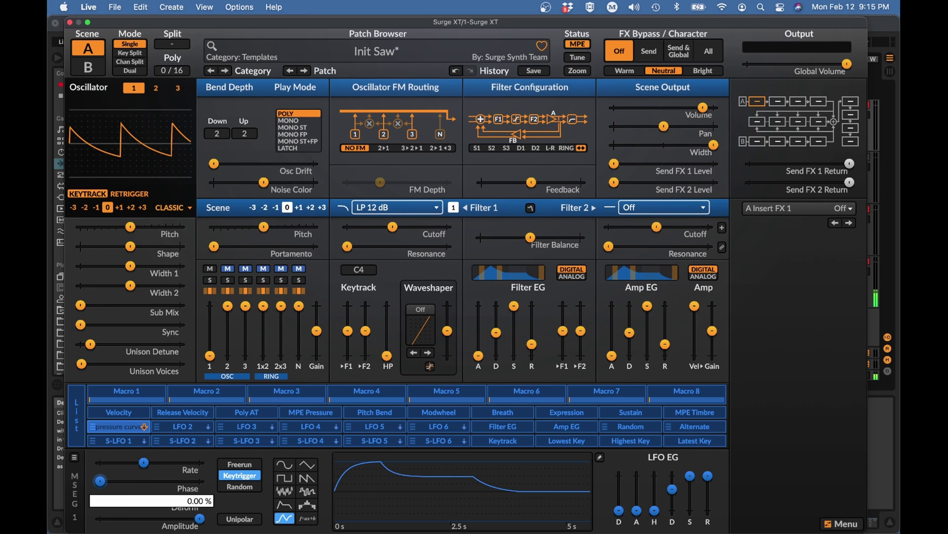
right_click(143, 463)
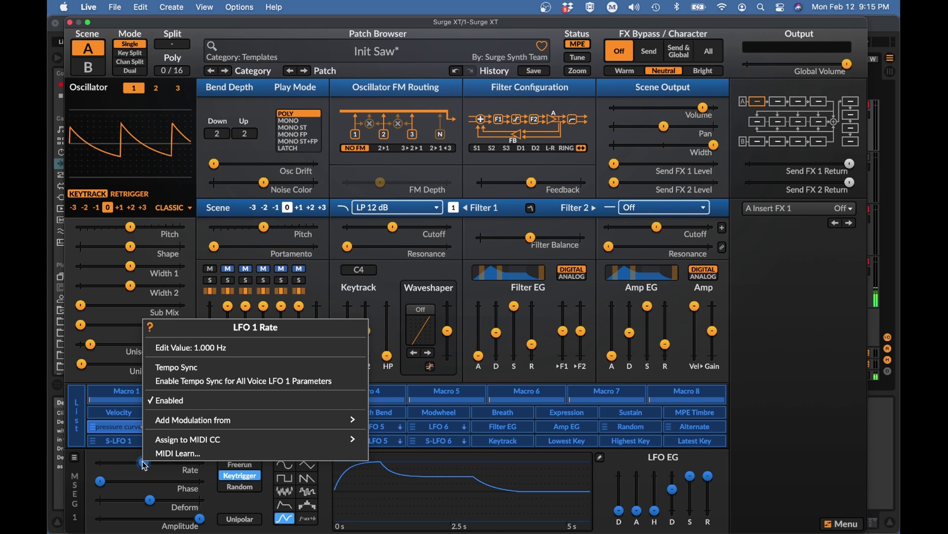
left_click(175, 402)
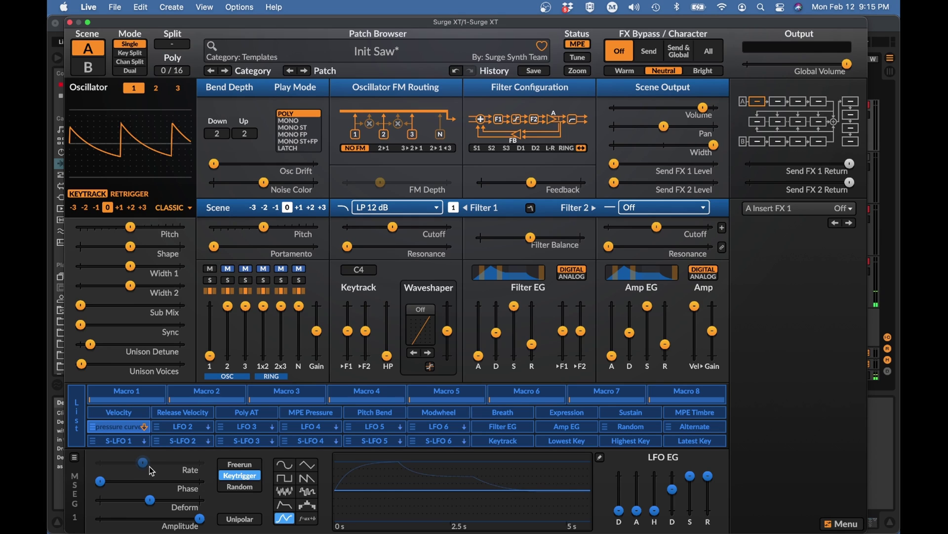
Open the modulator's MSEG editor, make the modulator unipolar and lower the envelope's starting node to 0.0.
left_click(601, 458)
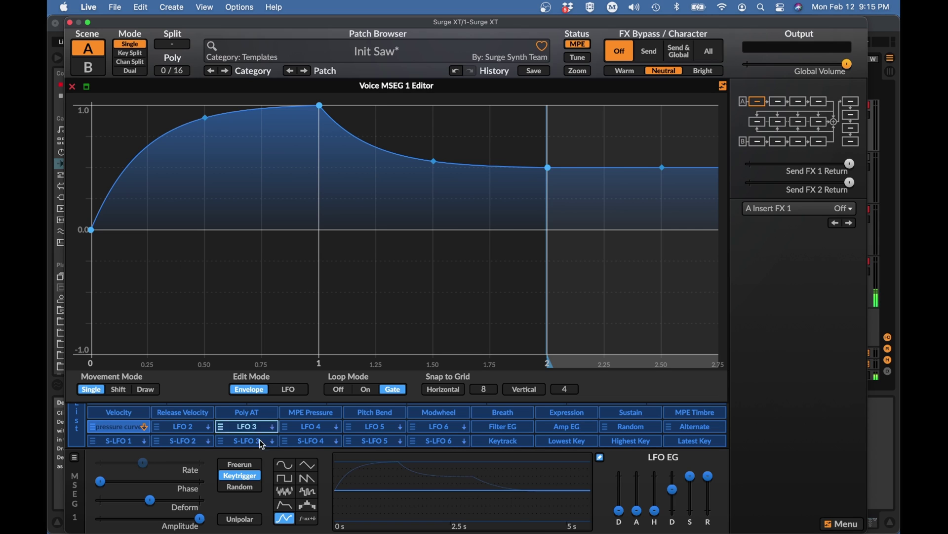
left_click(239, 520)
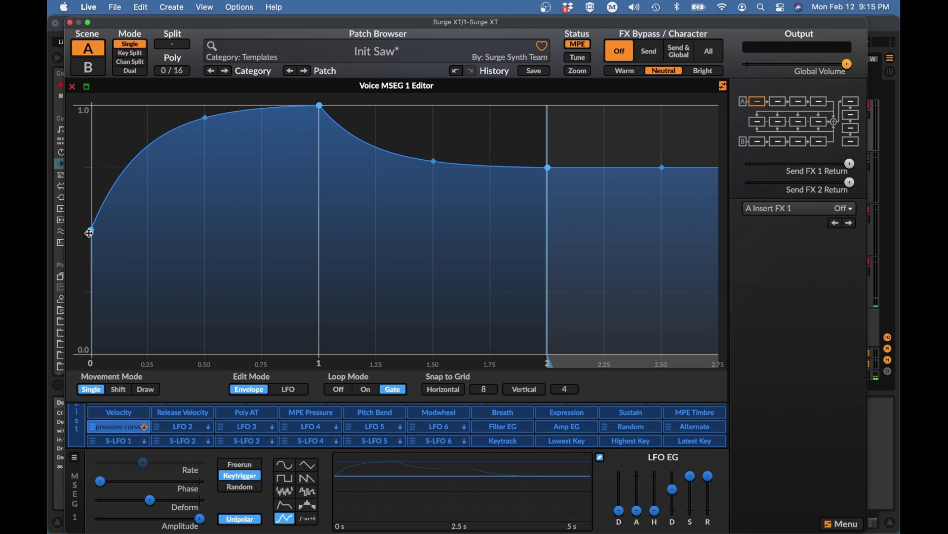
left_click_drag(89, 233, 92, 351)
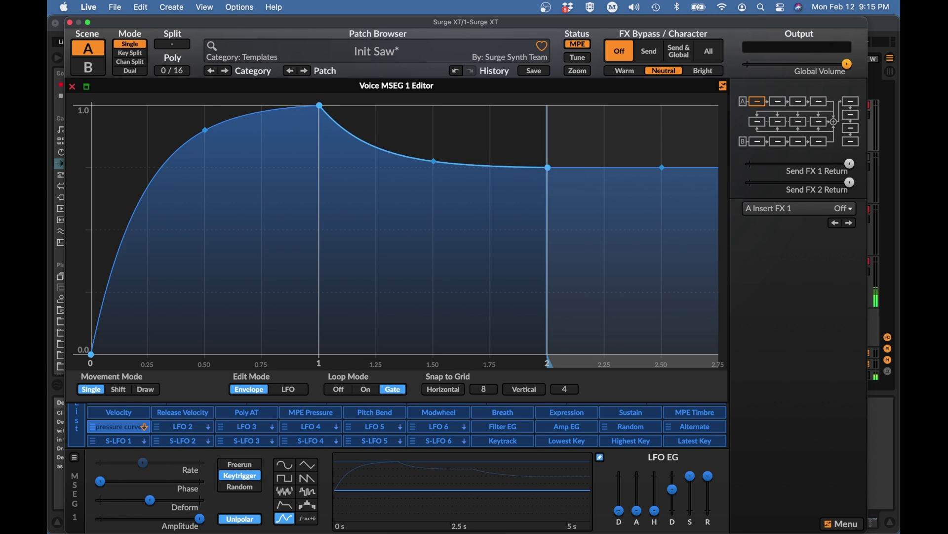
Delete the envelope nodes after position 1, keeping only the single rising segment from 0 to 1.
left_click_drag(547, 167, 548, 161)
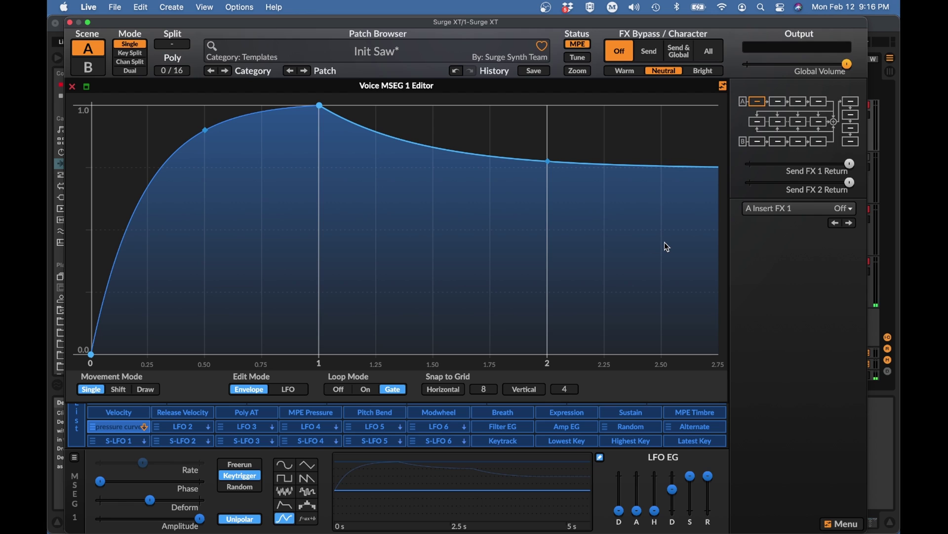
scroll(667, 247, "down", 1)
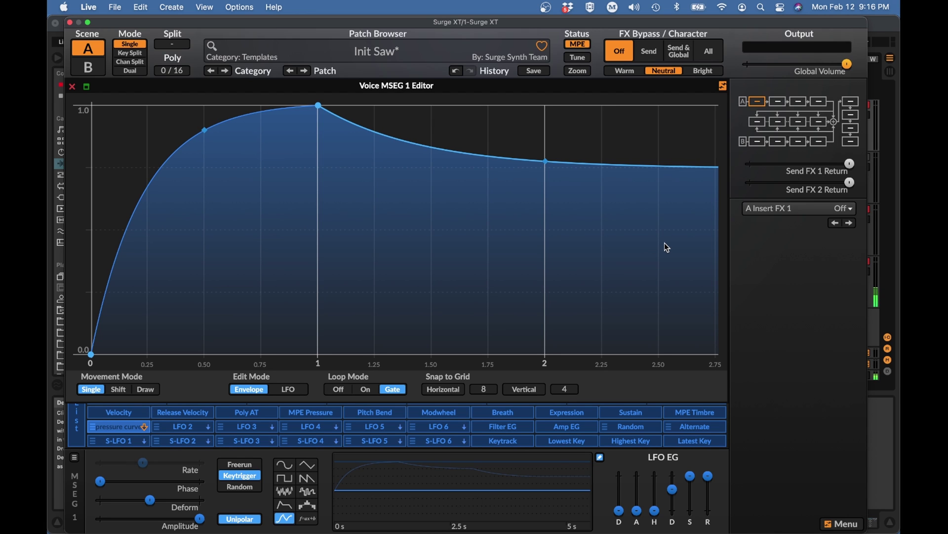
scroll(667, 247, "right", 5)
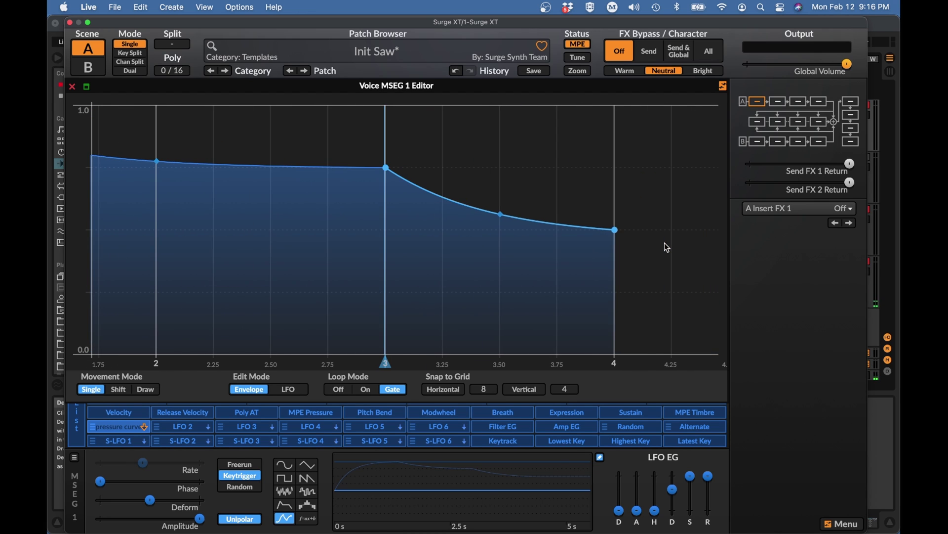
scroll(666, 243, "right", 1)
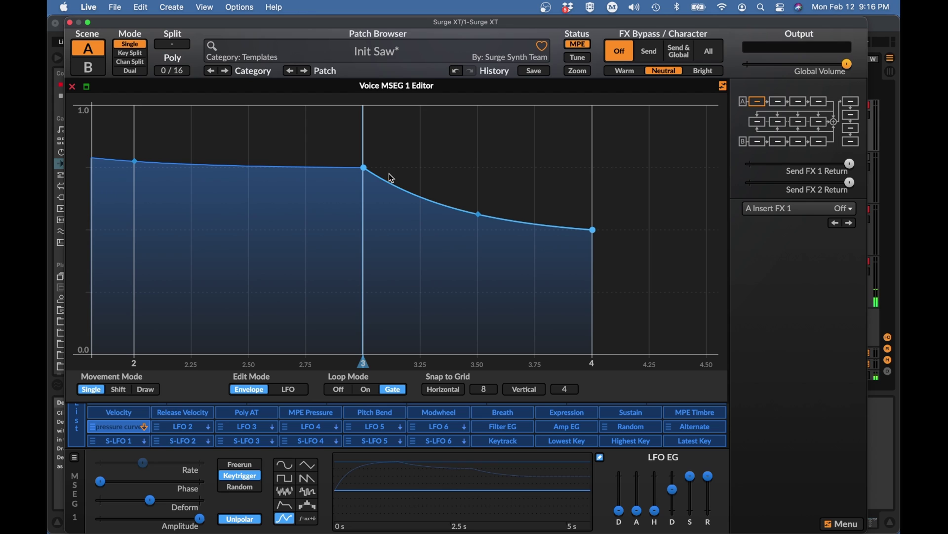
double_click(363, 168)
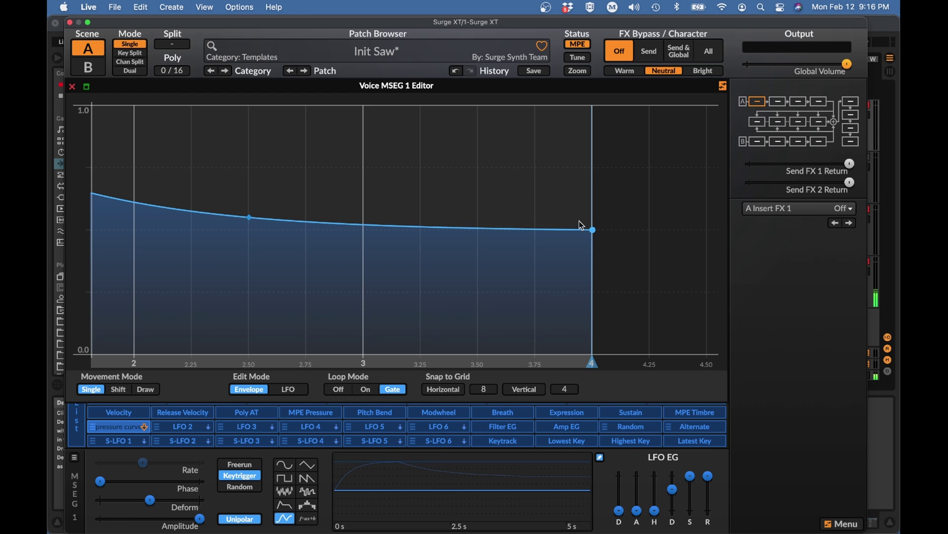
double_click(593, 230)
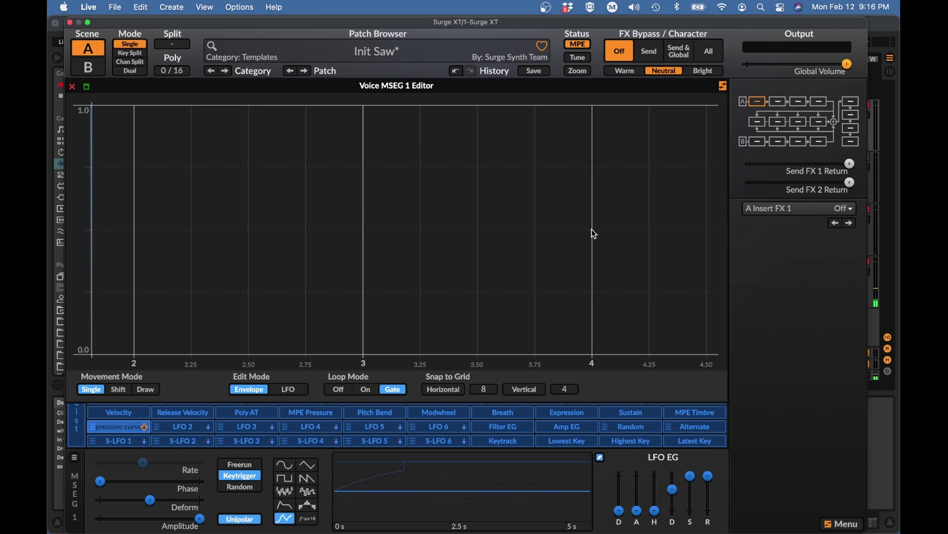
scroll(289, 245, "right", 3)
scroll(289, 245, "left", 3)
double_click(286, 244)
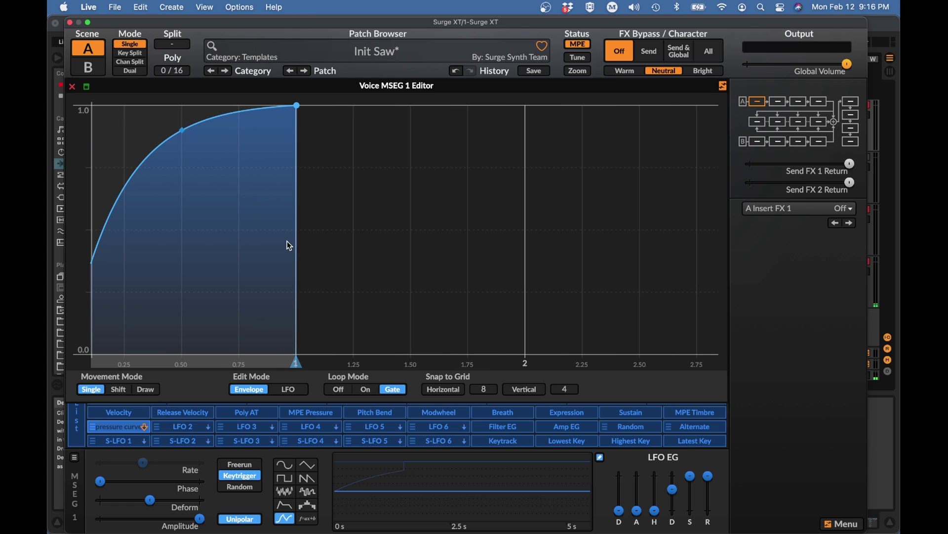
scroll(219, 267, "left", 1)
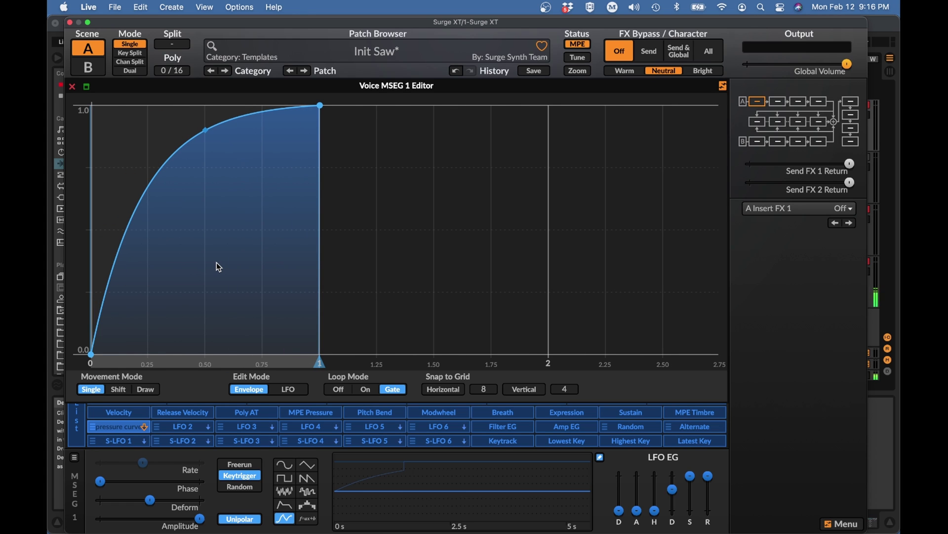
Straighten the segment into a linear ramp, set the loop mode to Off and close the MSEG editor.
scroll(253, 220, "down", 2)
scroll(253, 220, "up", 4)
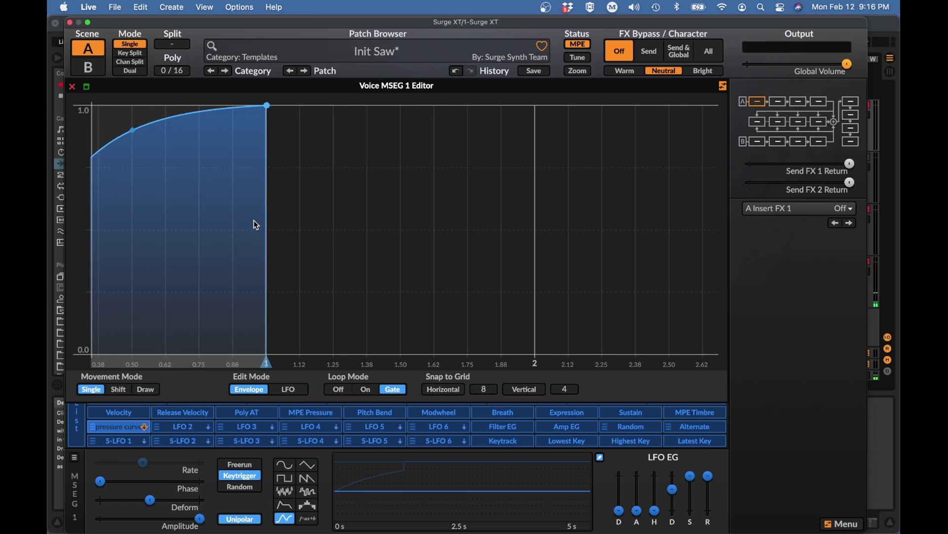
left_click_drag(301, 132, 301, 228)
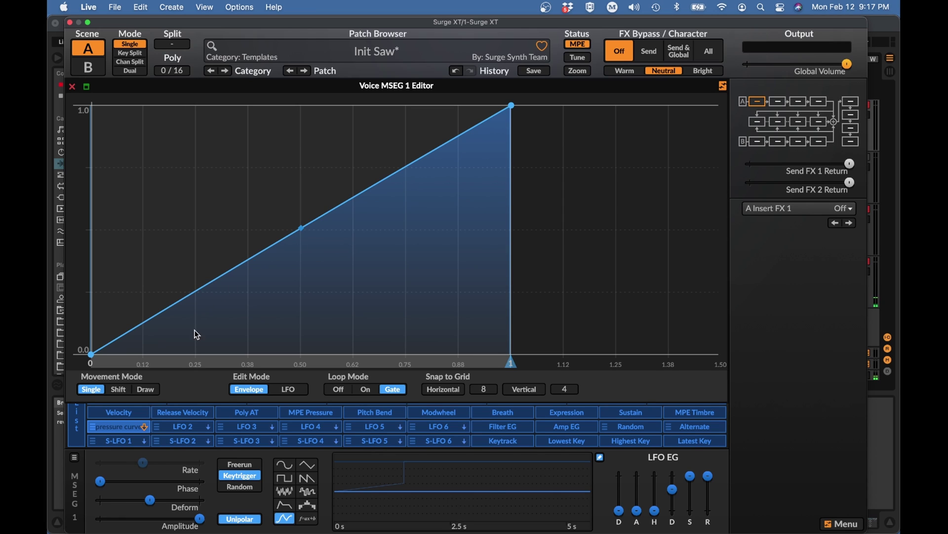
left_click(339, 394)
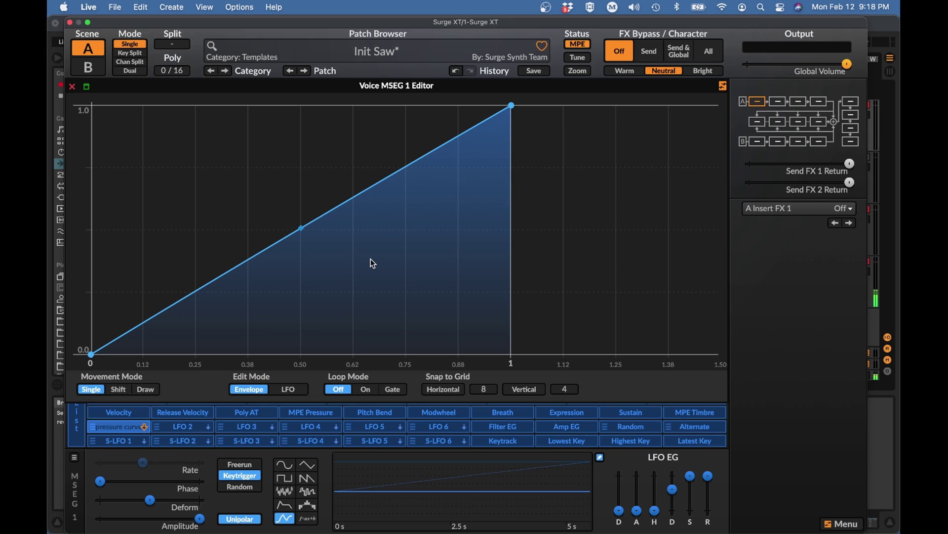
left_click(600, 457)
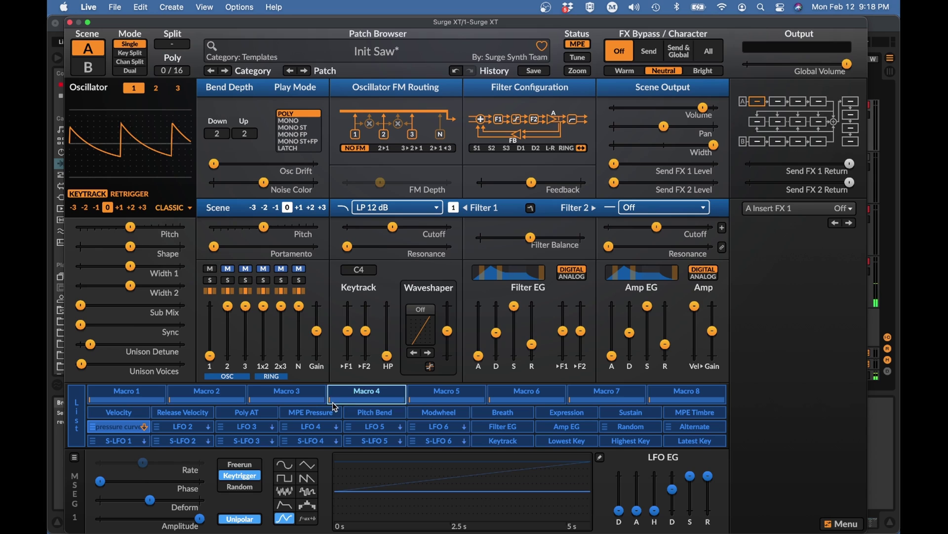
Modulate oscillator 1's volume with the pressure curve modulator, from minimum up to about full level.
left_click(128, 424)
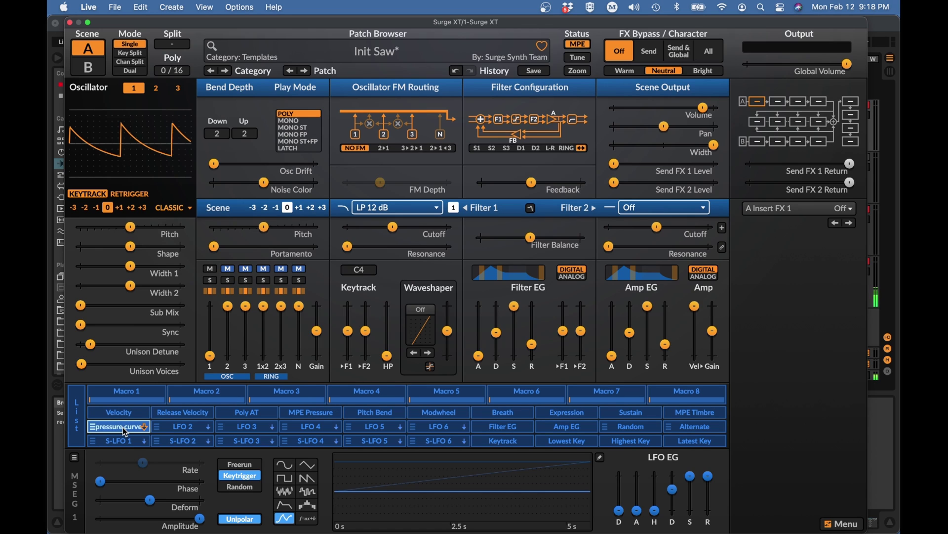
left_click(122, 428)
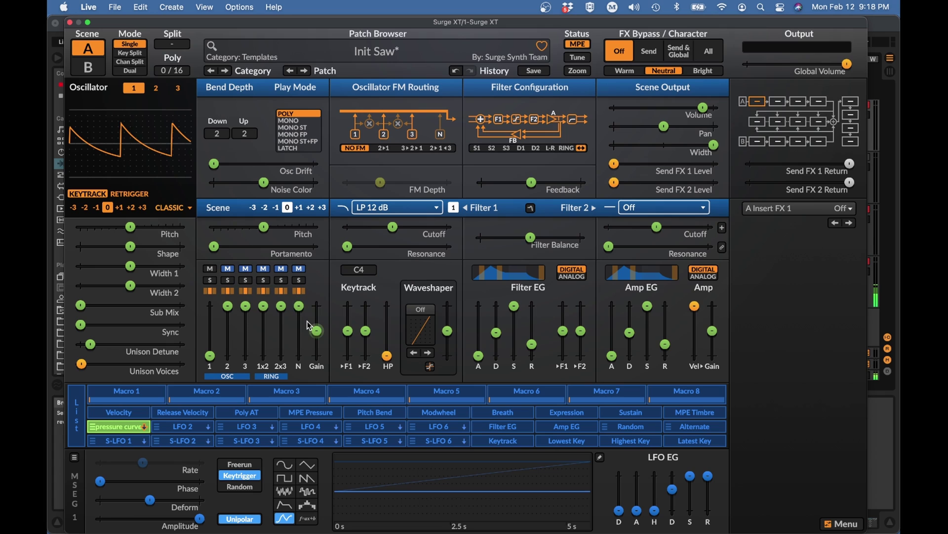
left_click_drag(210, 355, 209, 311)
left_click(117, 427)
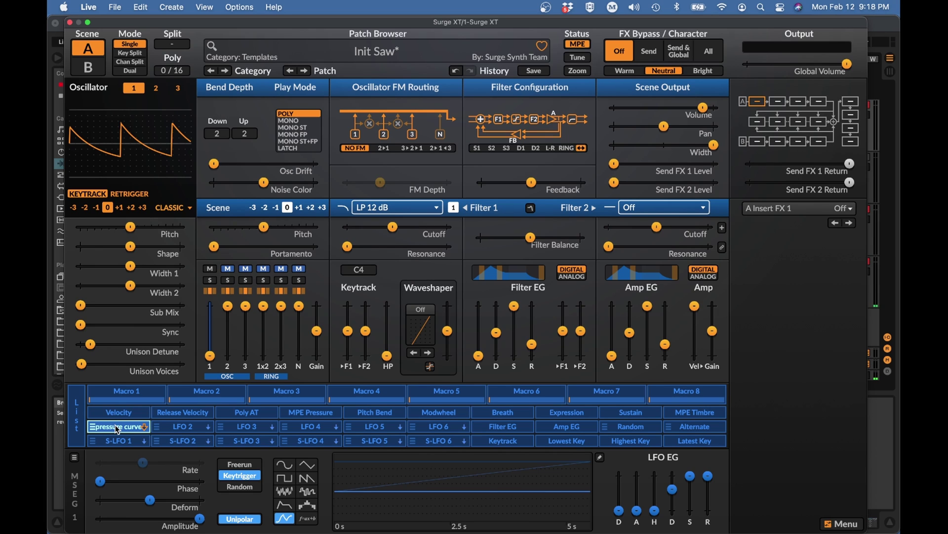
left_click(117, 428)
With the MSEG editor open, sweep the modulator's Phase up to maximum and back to 0%.
left_click(601, 457)
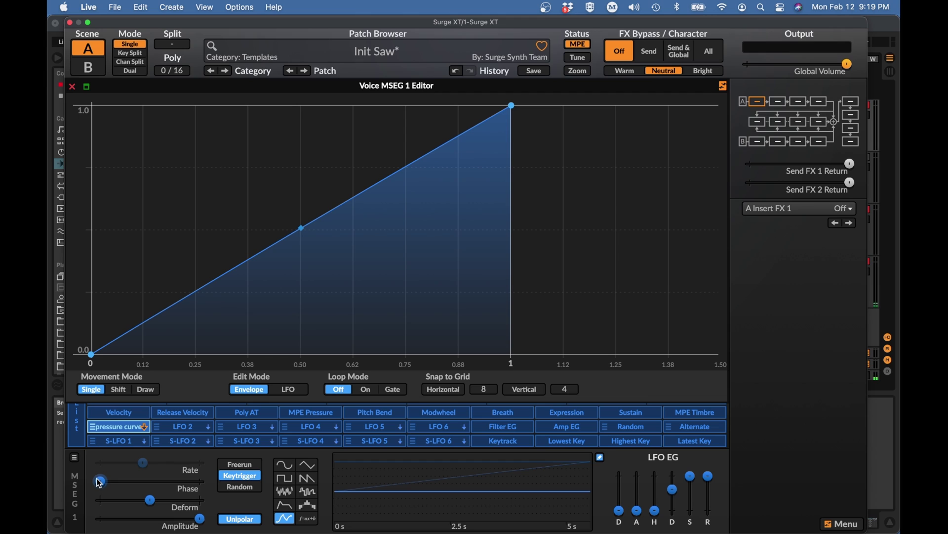
left_click_drag(100, 481, 62, 467)
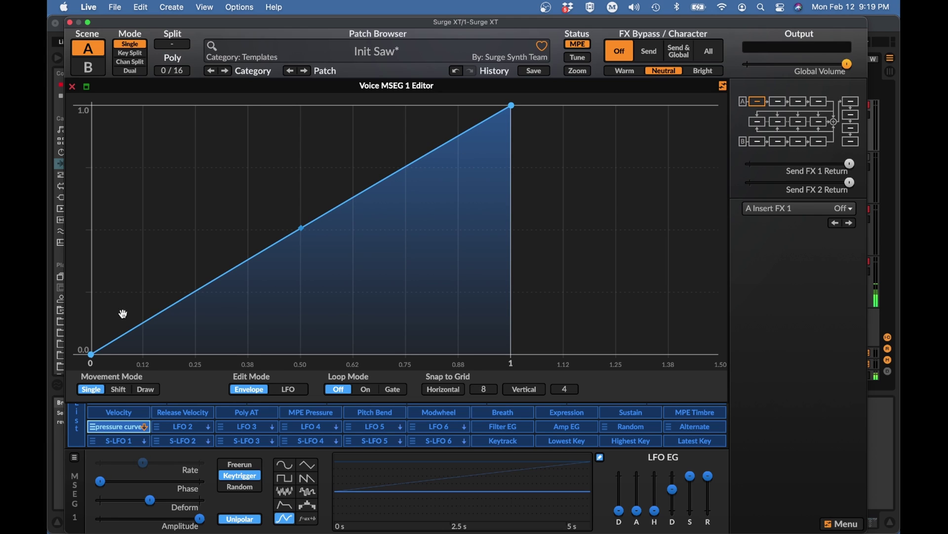
scroll(117, 316, "up", 1)
scroll(116, 313, "up", 1)
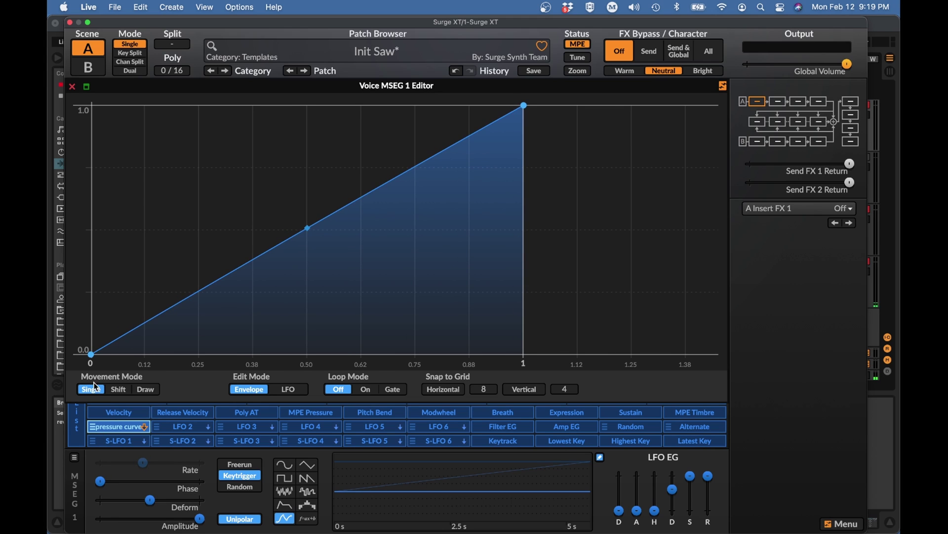
left_click_drag(102, 483, 200, 483)
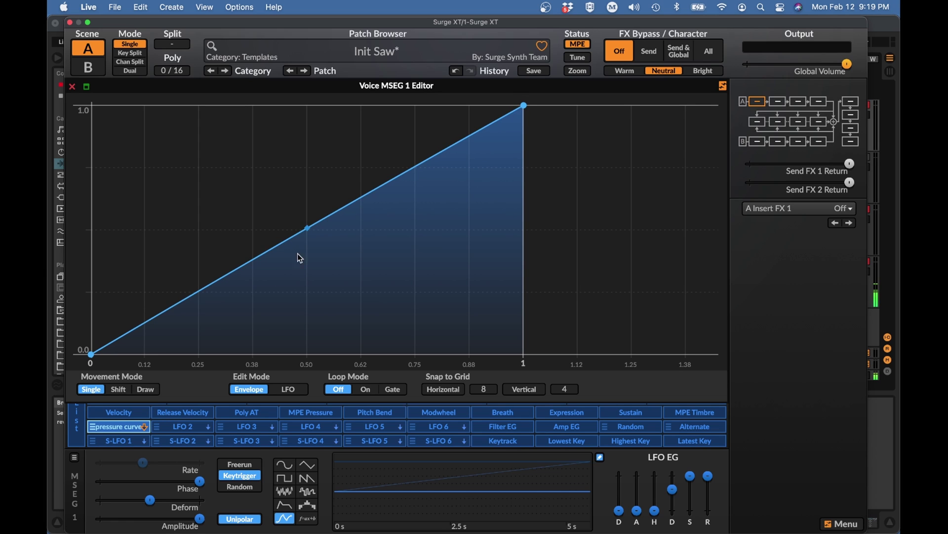
left_click_drag(200, 481, 102, 481)
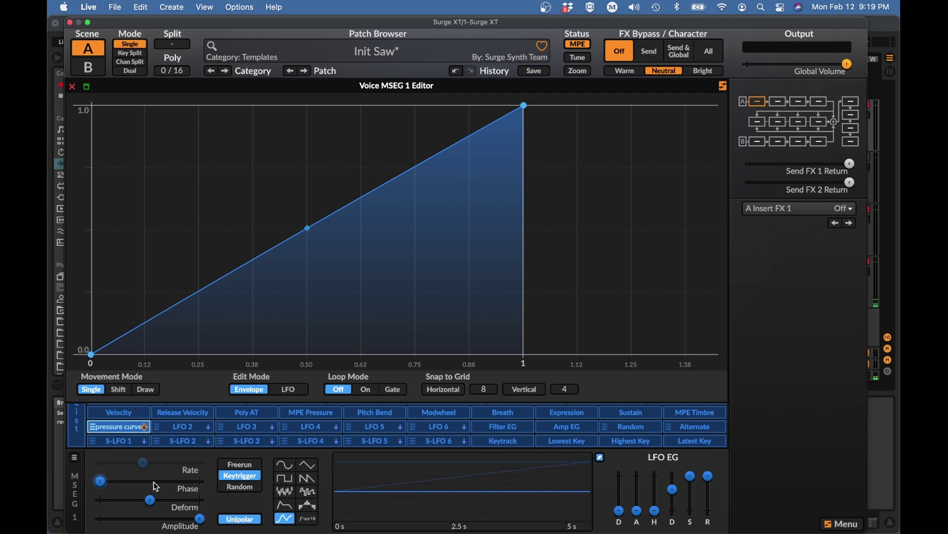
Add MPE Pressure modulation of 95% to the pressure curve modulator's Phase and close the MSEG editor.
right_click(101, 482)
mouse_move(155, 436)
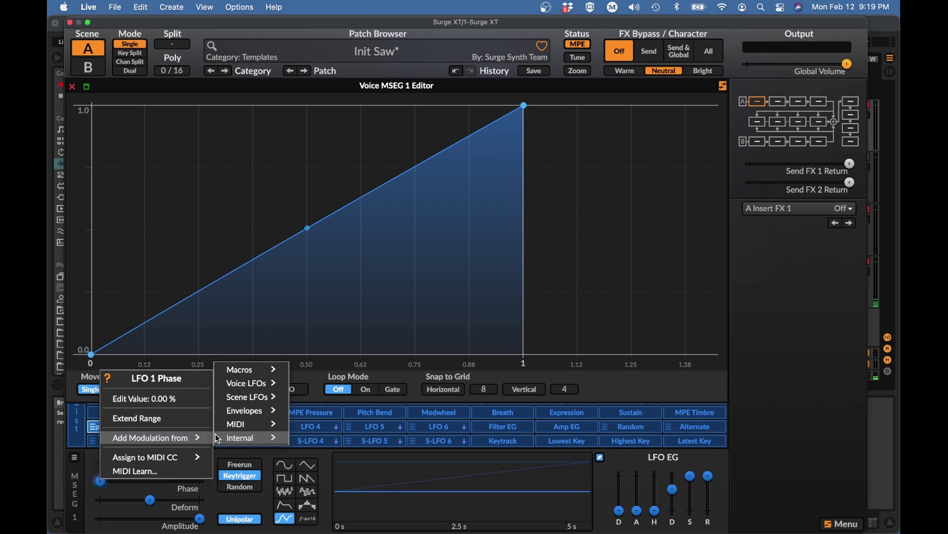
mouse_move(239, 426)
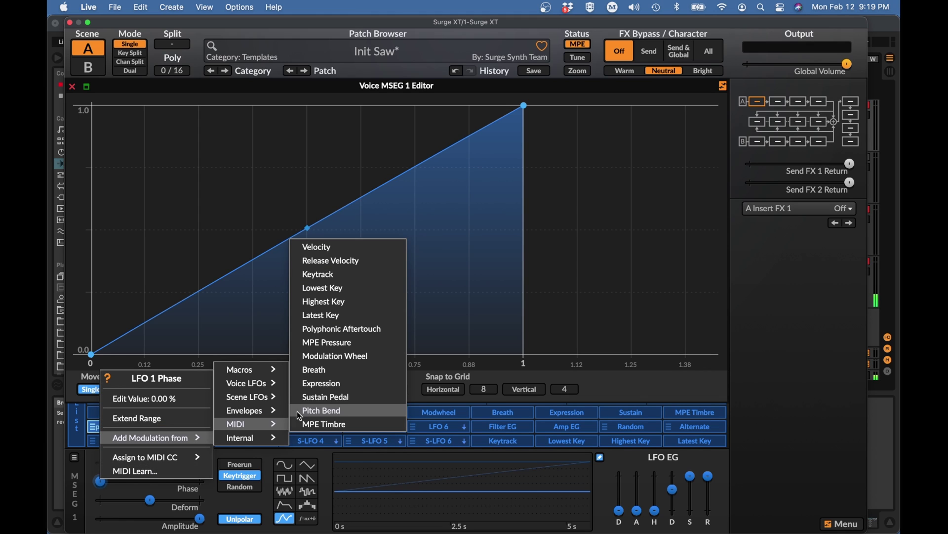
left_click(339, 343)
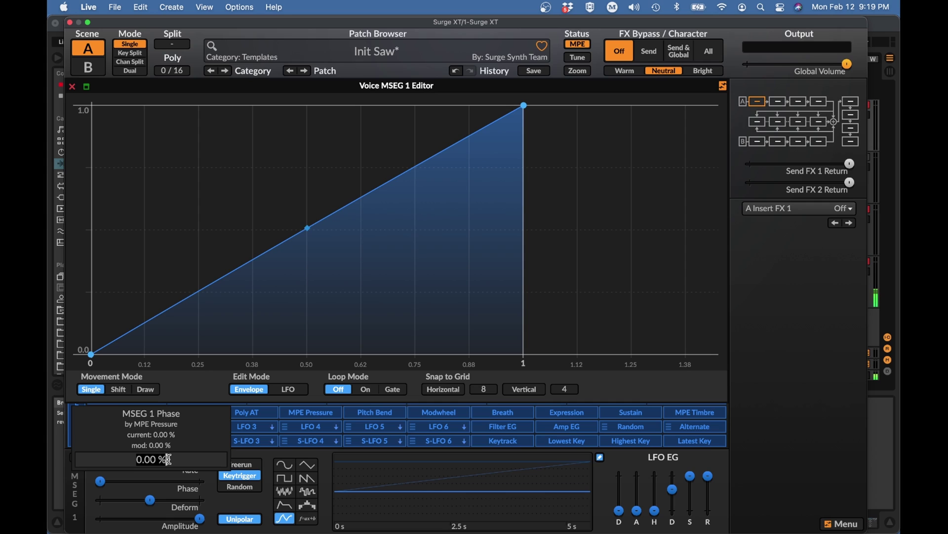
type("95")
key("Return")
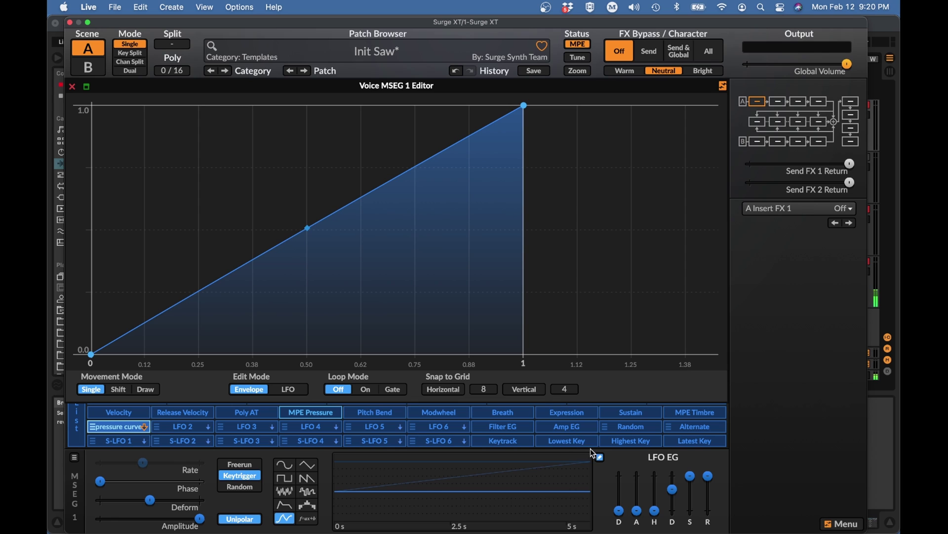
left_click(601, 457)
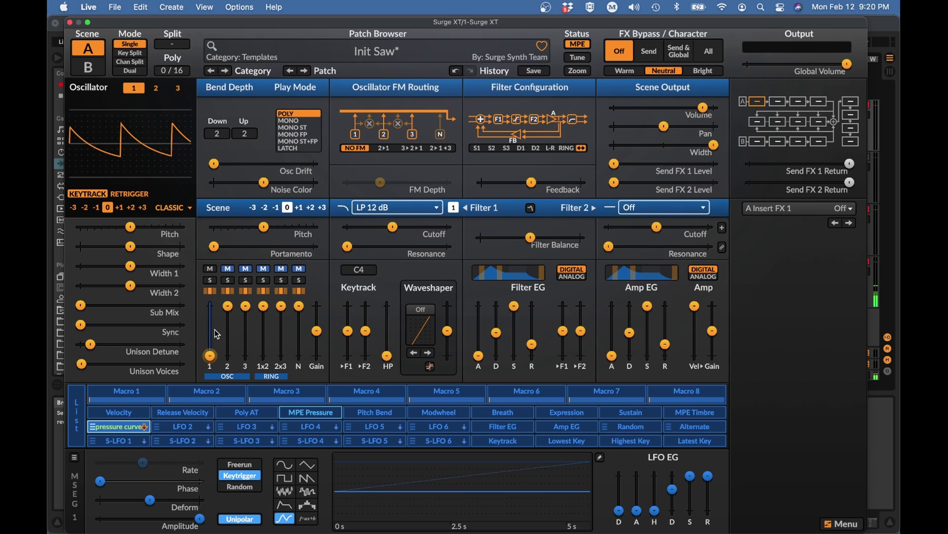
Open the pressure curve modulator's MSEG editor to review its ramp, and close the editor.
mouse_move(214, 329)
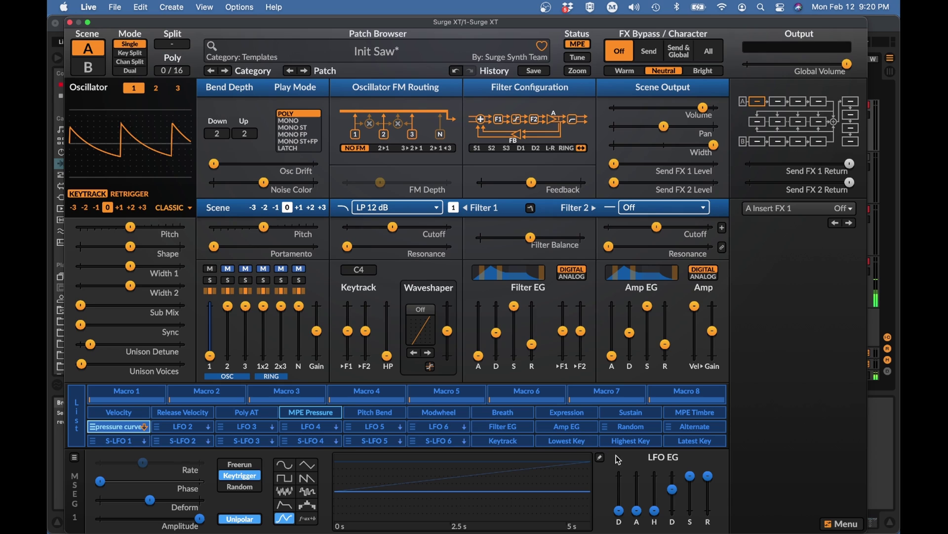
left_click(601, 457)
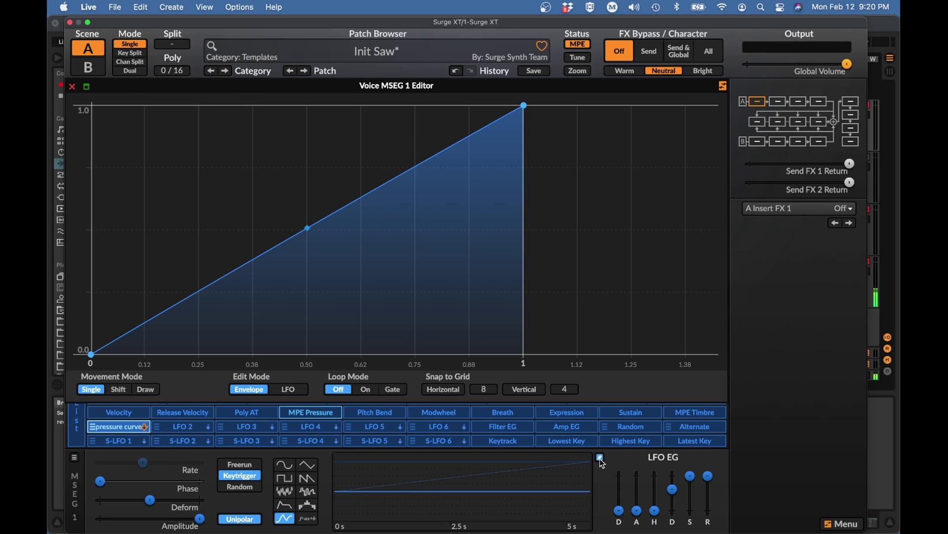
left_click(600, 458)
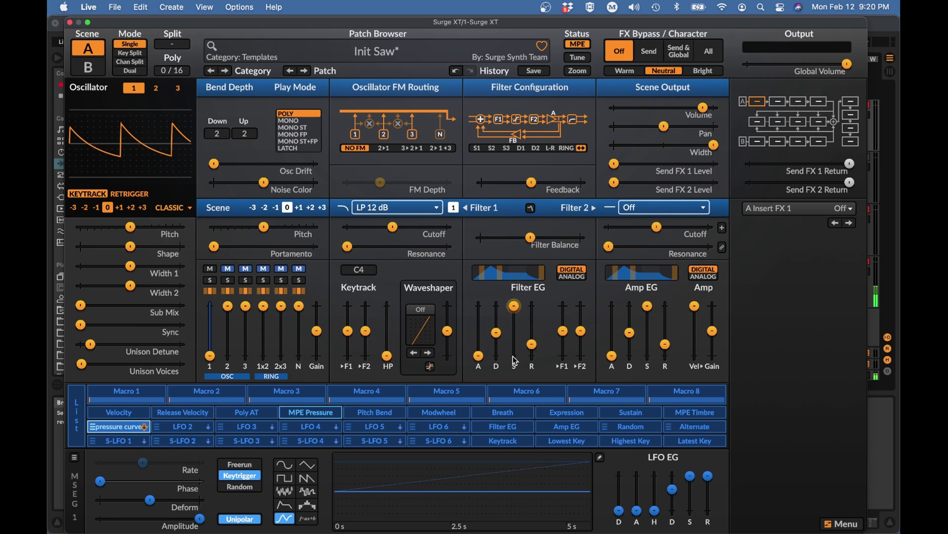
Rename the LFO 2 modulator as "timbre curve".
mouse_move(482, 315)
right_click(179, 425)
left_click(231, 373)
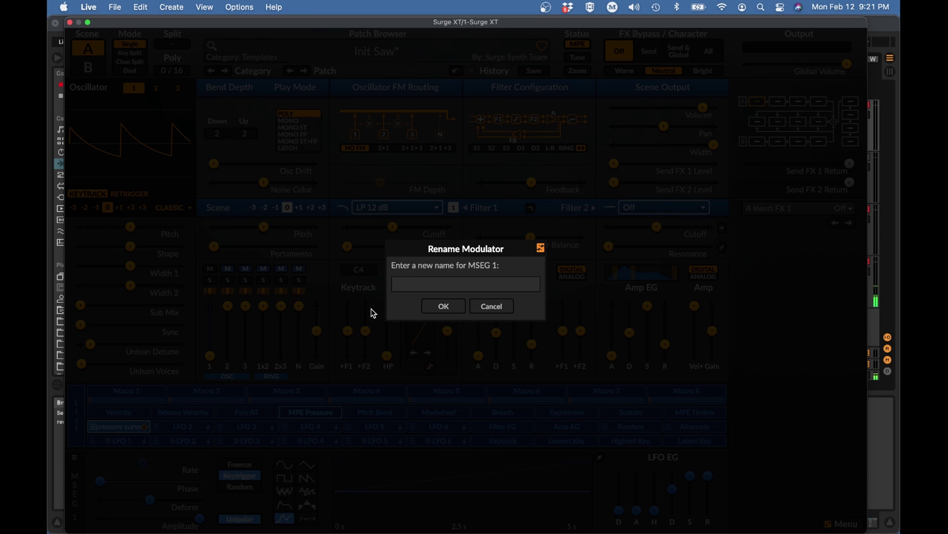
type("timbre curve")
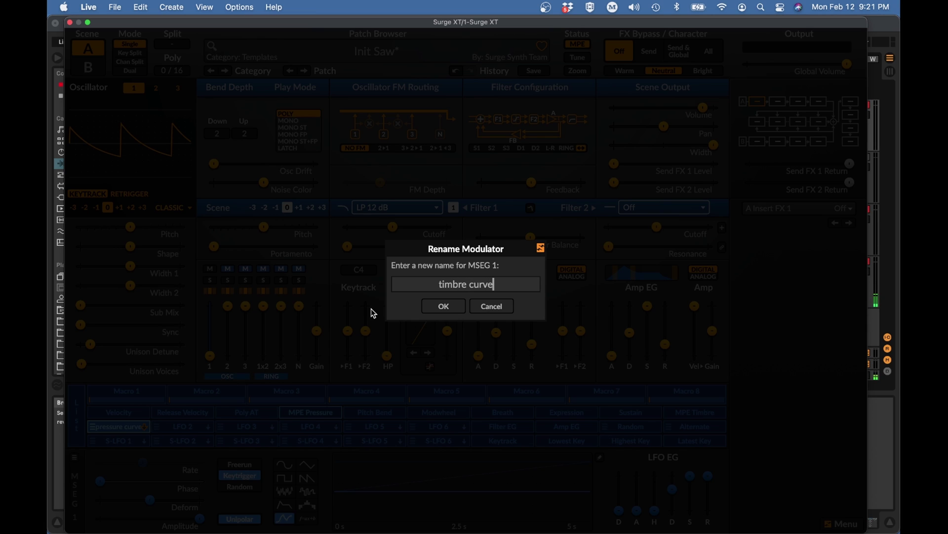
left_click(443, 307)
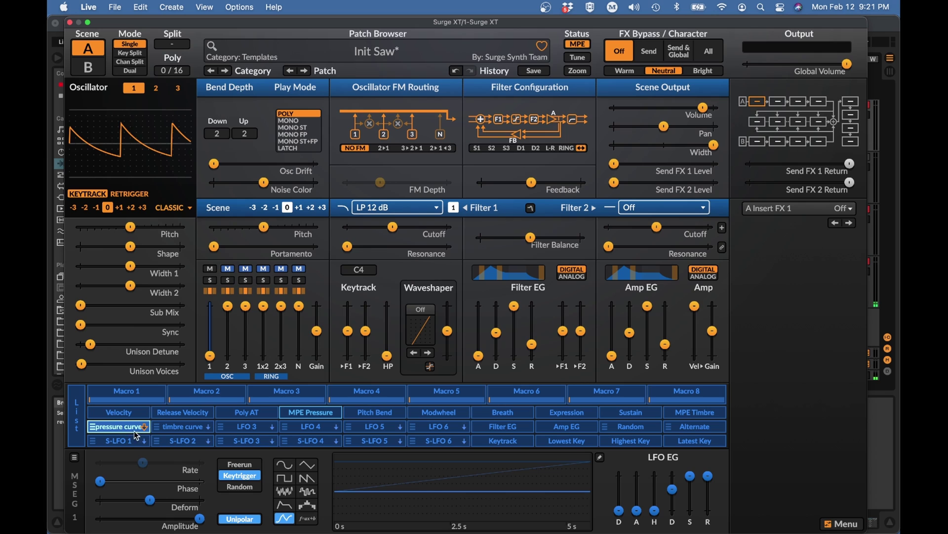
Make the timbre curve modulator unipolar and change its shape from sine to MSEG.
left_click(172, 430)
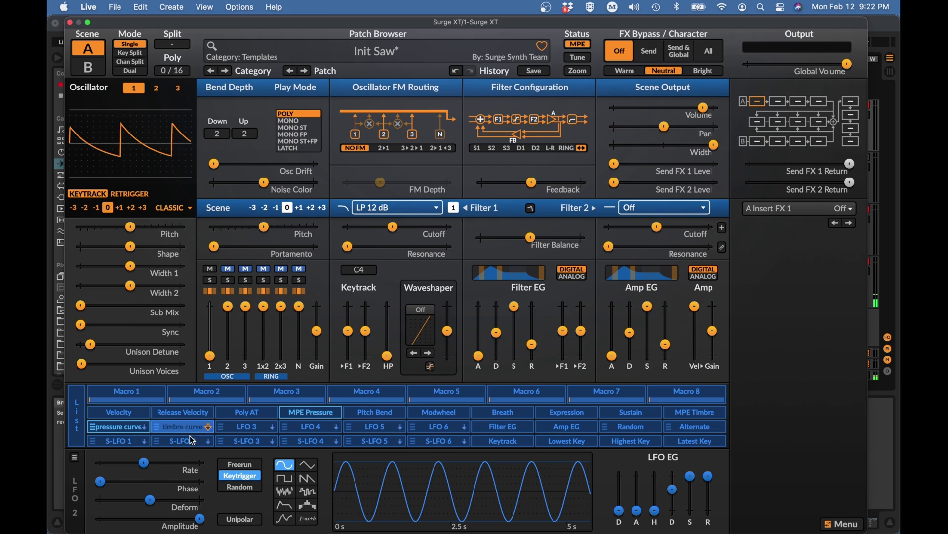
left_click(248, 522)
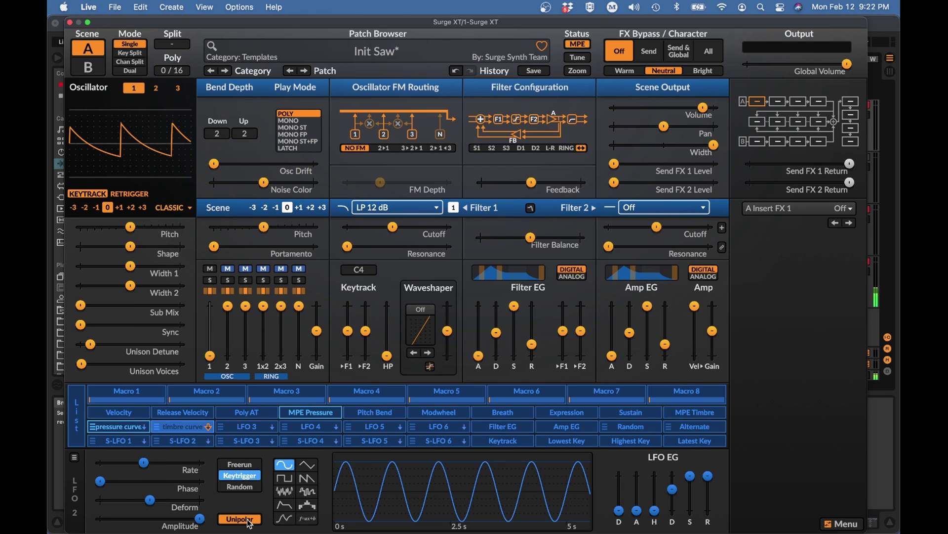
left_click(249, 521)
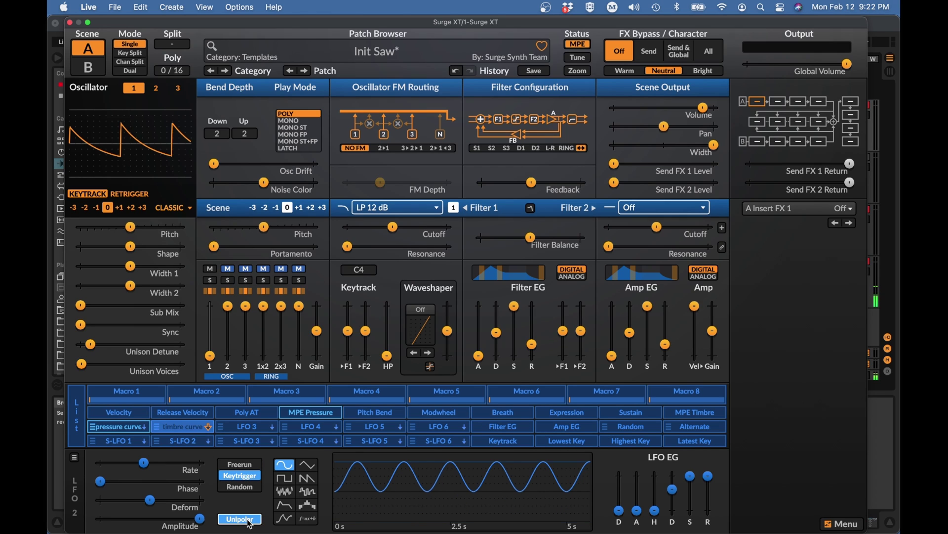
left_click(285, 519)
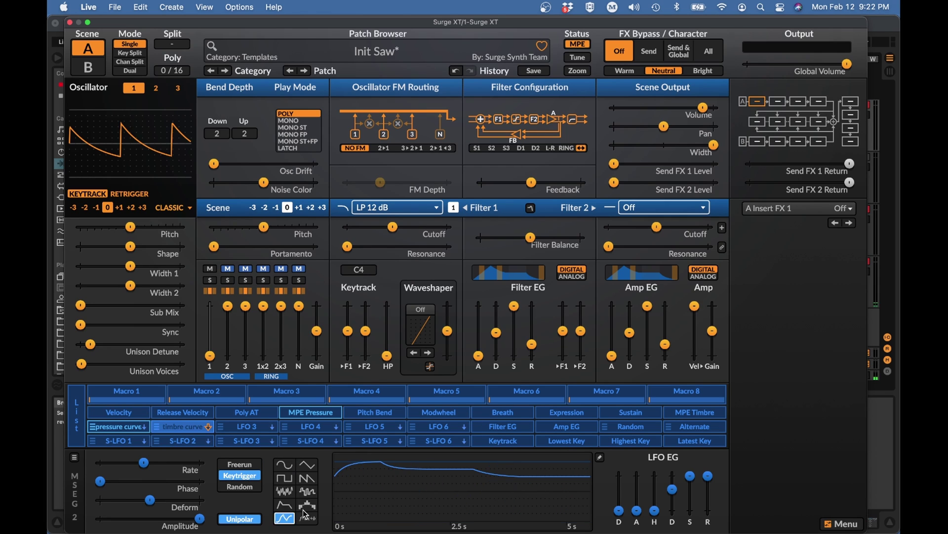
In the timbre curve's MSEG editor, lower the starting node to 0.0 and delete the nodes beyond time 1.
left_click(601, 458)
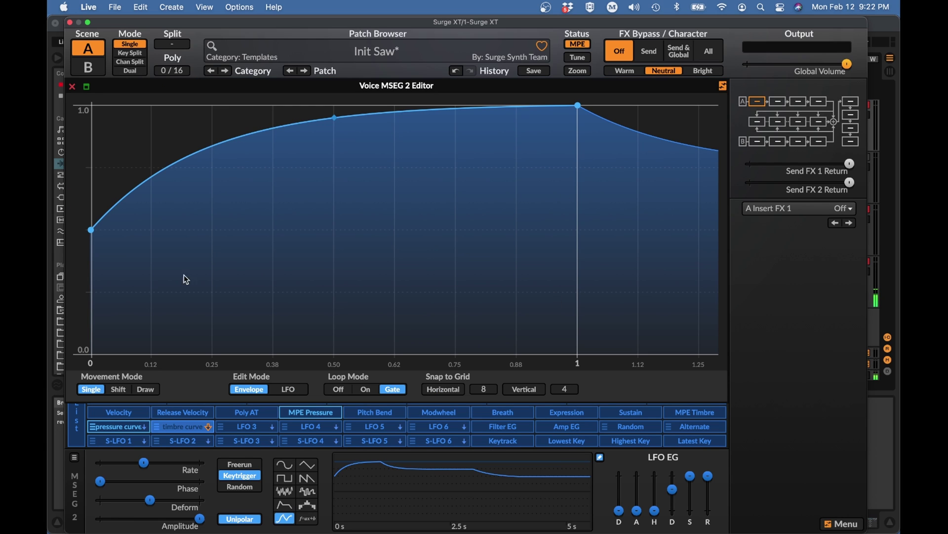
left_click_drag(91, 230, 91, 354)
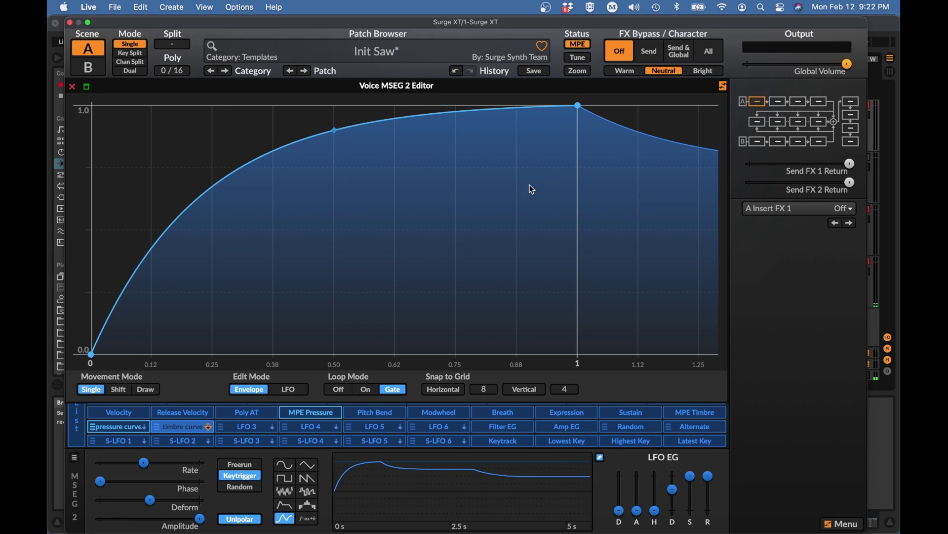
scroll(630, 211, "right", 10)
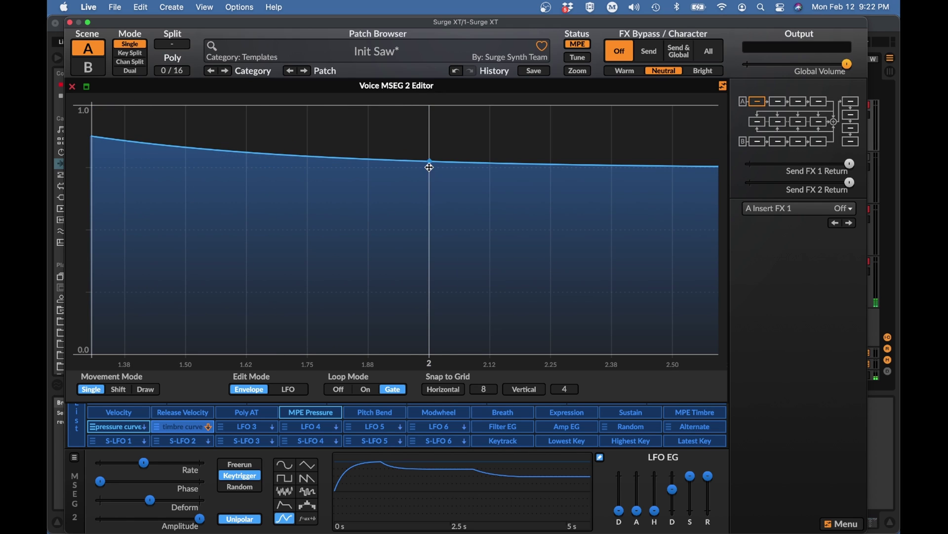
scroll(450, 230, "right", 5)
scroll(452, 231, "right", 5)
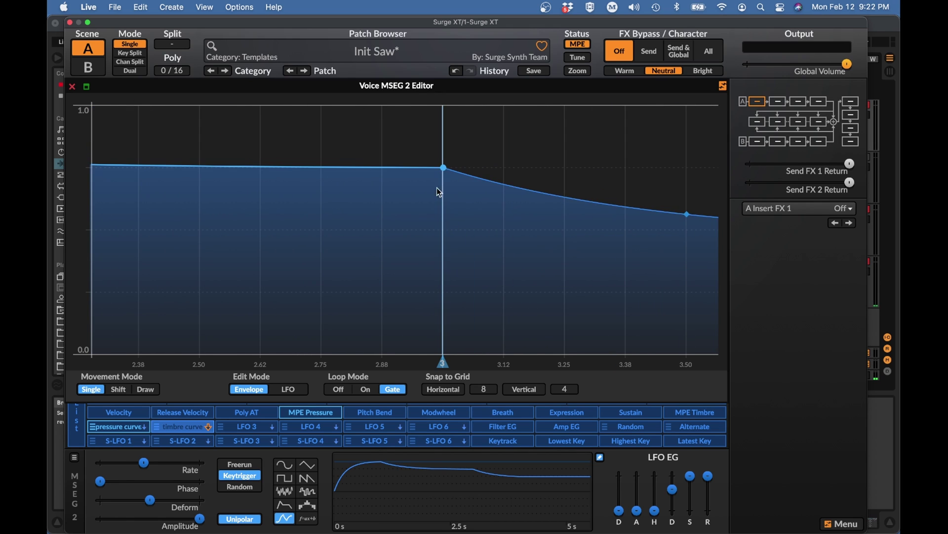
double_click(443, 168)
scroll(459, 254, "right", 8)
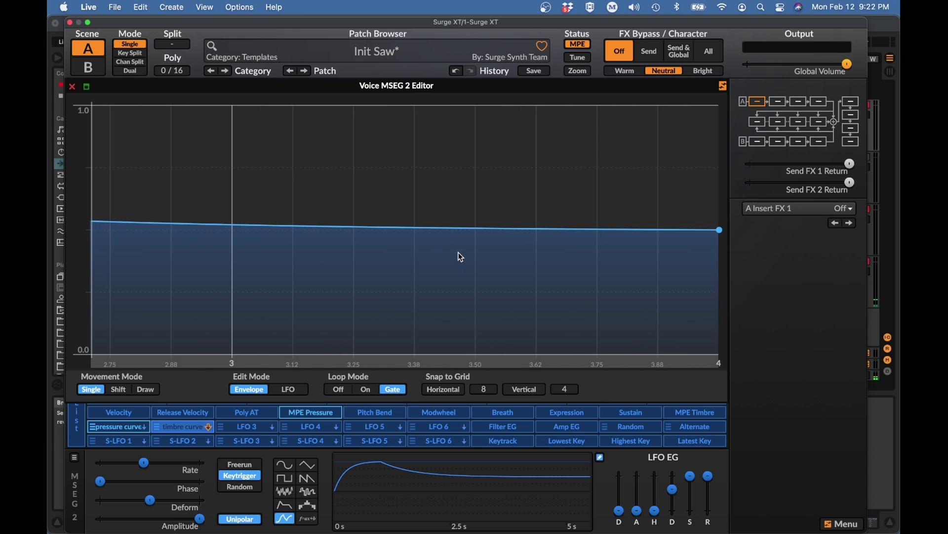
double_click(495, 230)
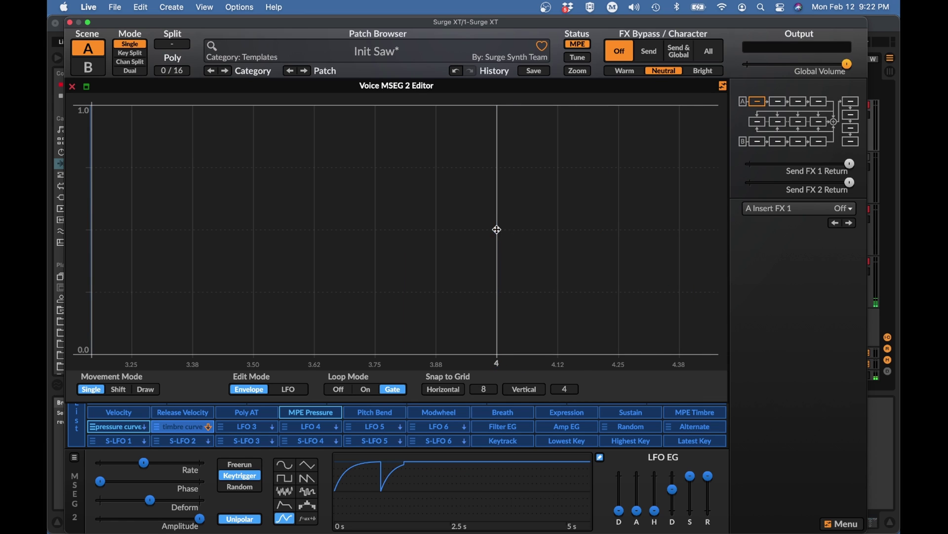
scroll(516, 242, "left", 10)
scroll(517, 242, "left", 8)
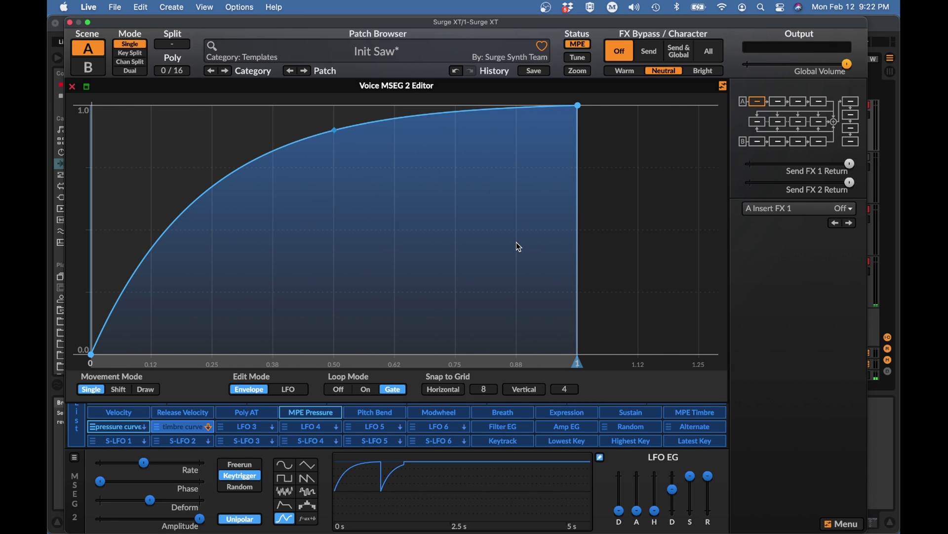
Straighten the timbre curve's remaining segment into a linear ramp and set the loop mode to Off.
mouse_move(334, 130)
left_click_drag(334, 130, 334, 232)
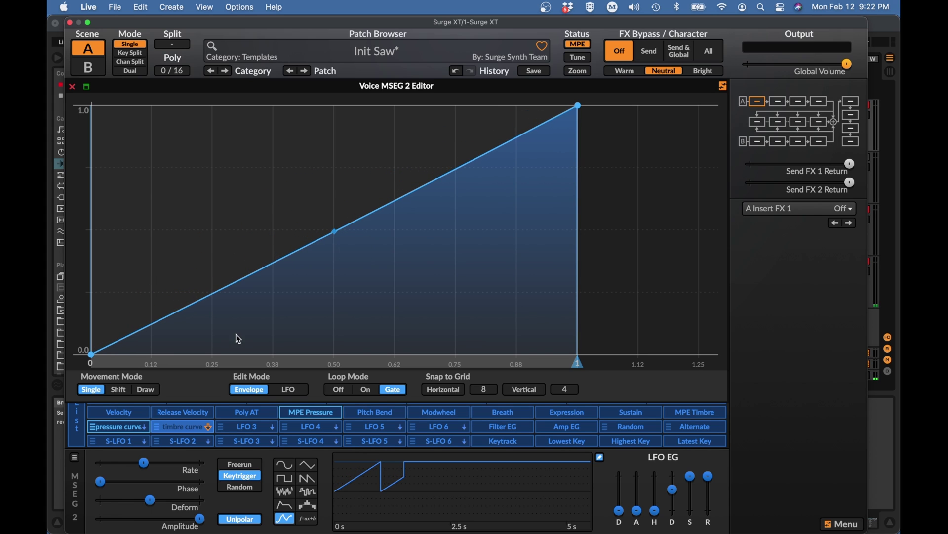
left_click(119, 389)
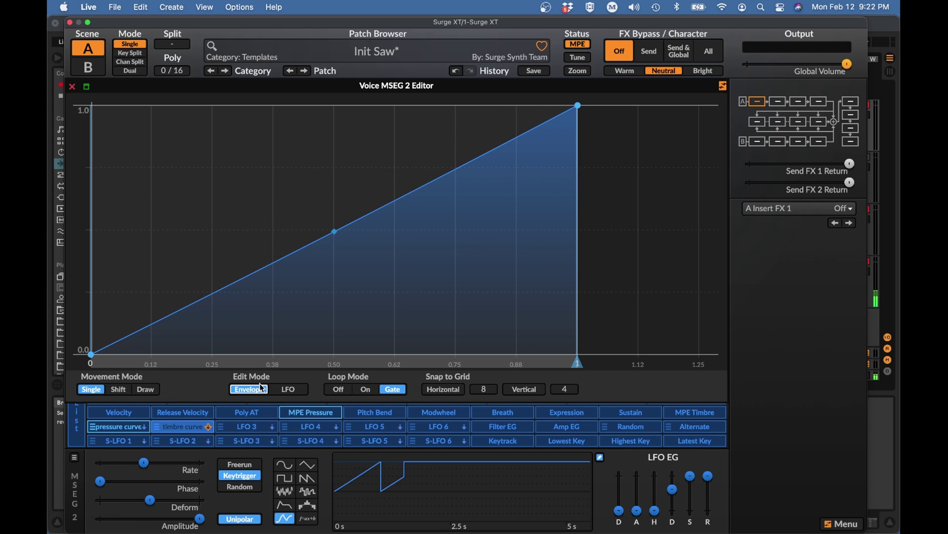
left_click(339, 390)
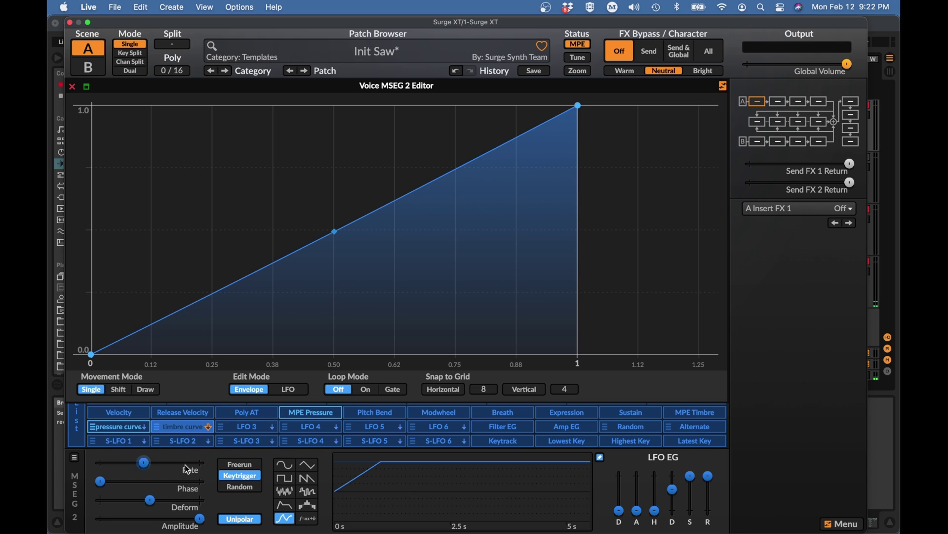
Add MPE Timbre modulation of 90% to the timbre curve modulator's Phase and close the MSEG editor.
right_click(101, 481)
mouse_move(140, 438)
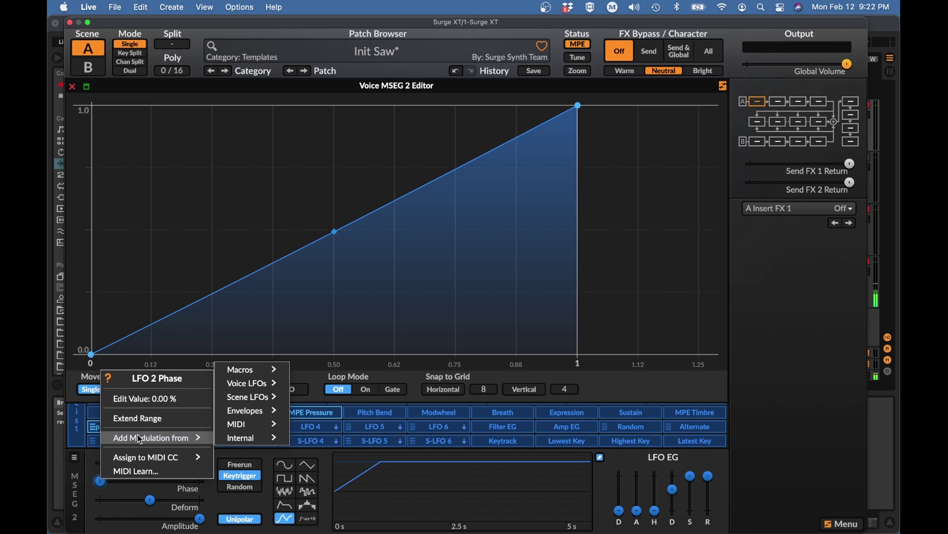
mouse_move(236, 427)
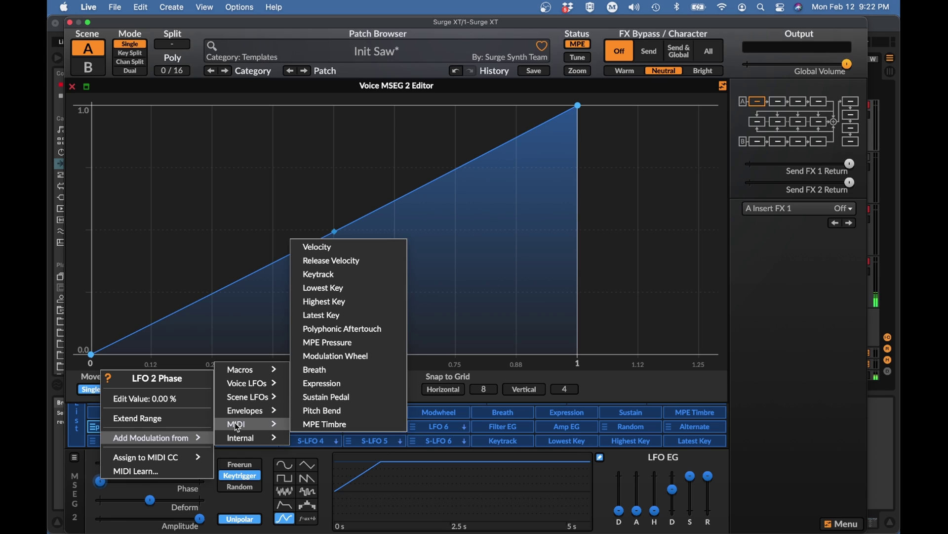
left_click(348, 423)
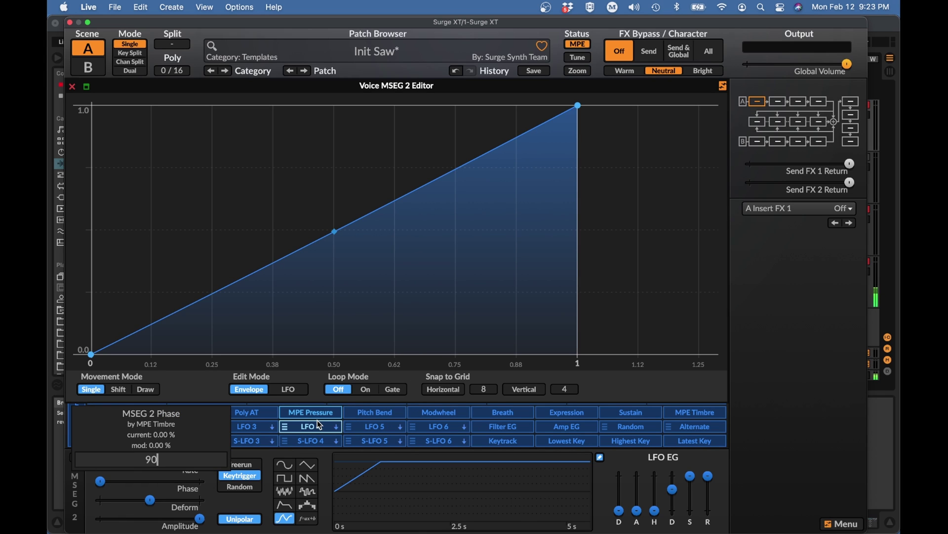
left_click(600, 459)
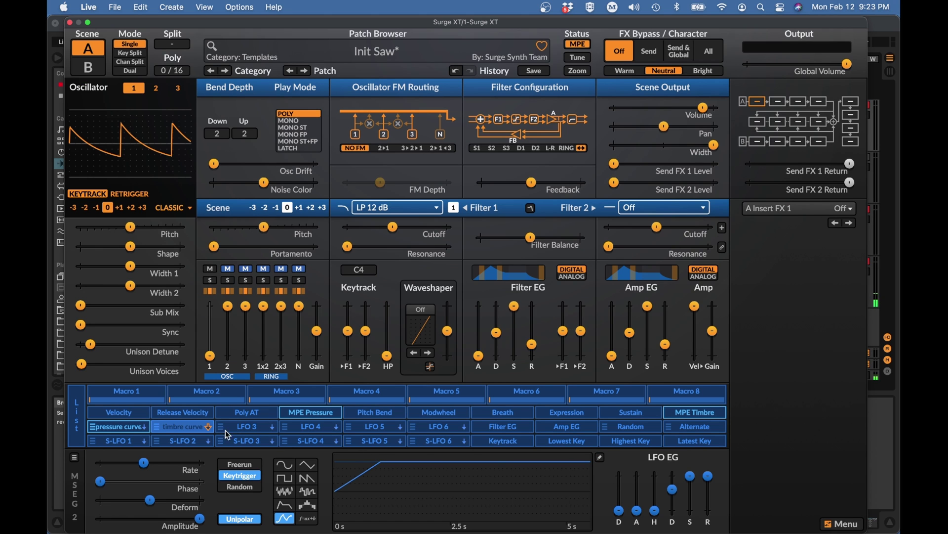
Modulate filter 1's cutoff upward with the timbre curve modulator, starting from the cutoff slider's middle position.
left_click(185, 428)
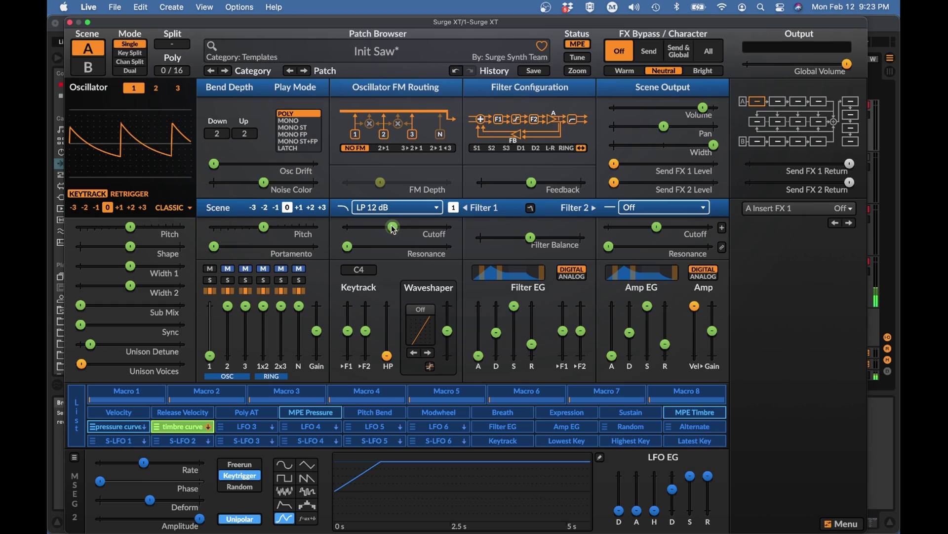
mouse_move(394, 229)
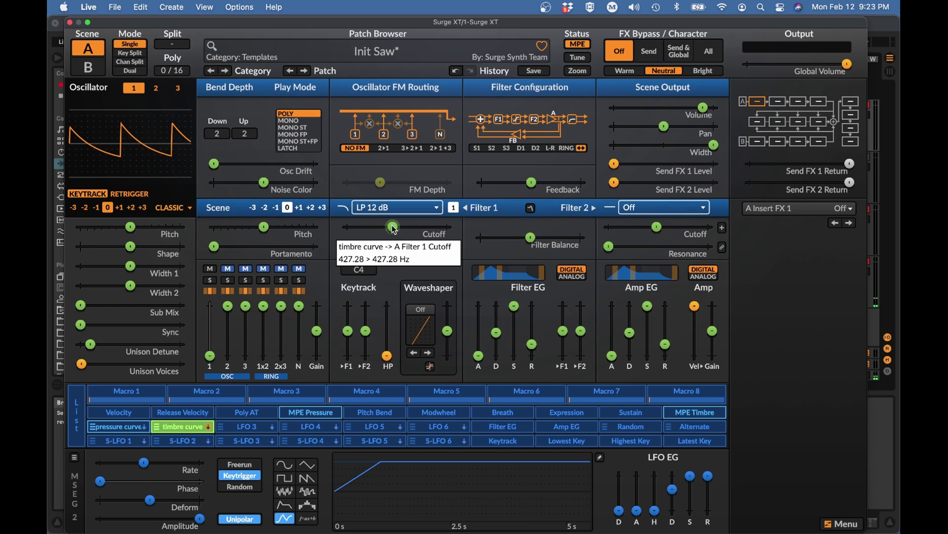
left_click_drag(394, 229, 423, 227)
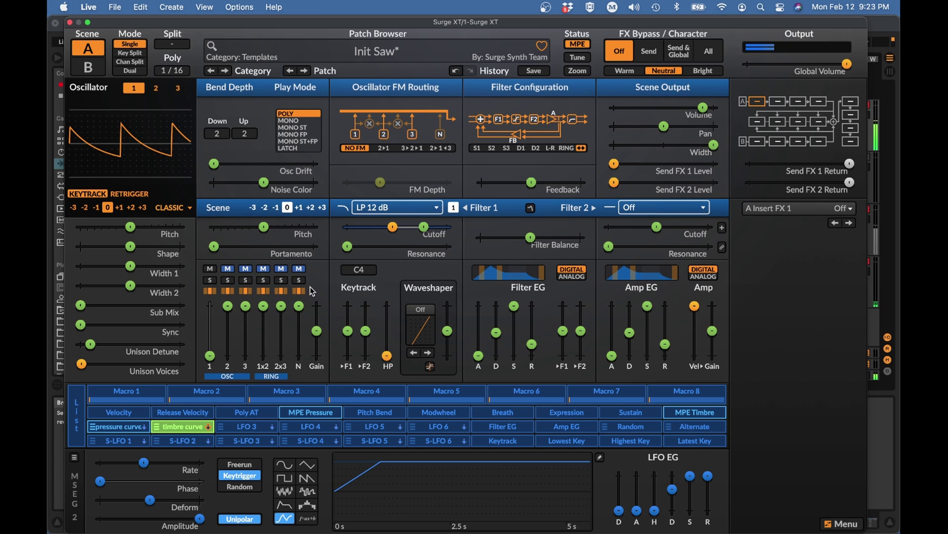
Toggle the timbre curve's unipolar mode off and on, try a Phase of about 46%, check its modulation amount, and return Phase to 0%.
left_click(243, 510)
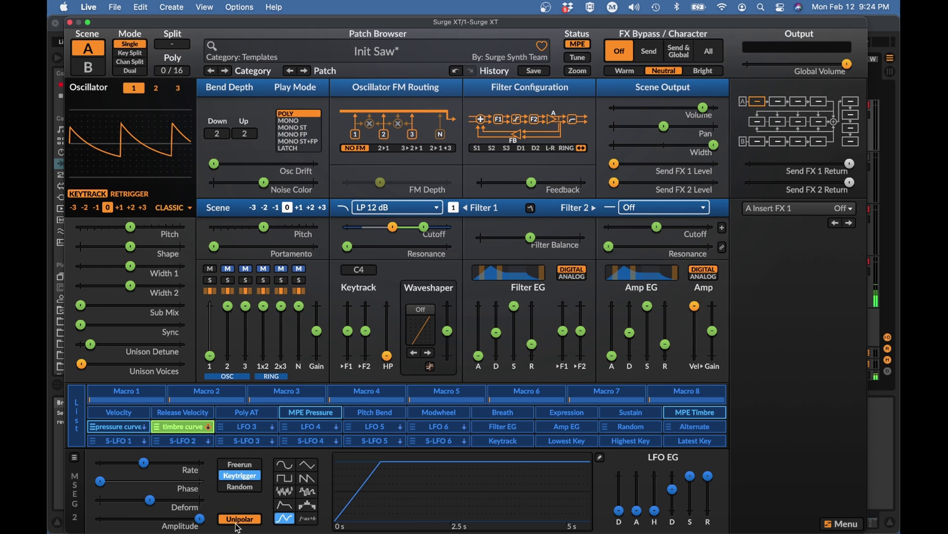
left_click(249, 516)
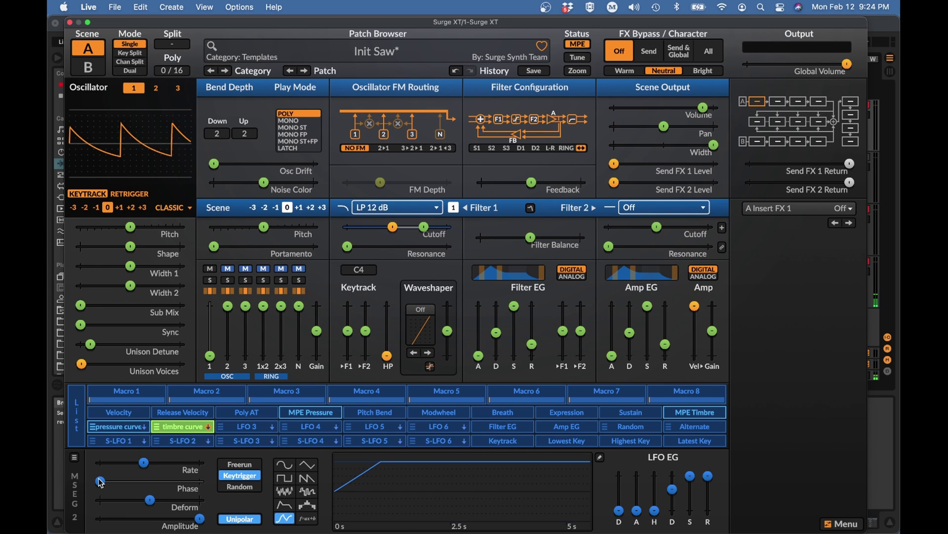
mouse_move(102, 483)
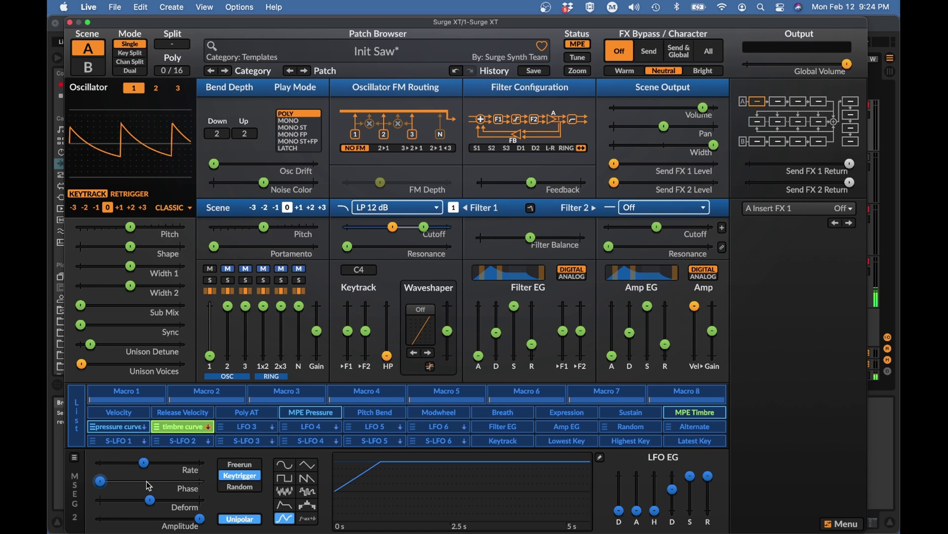
left_click_drag(101, 481, 145, 481)
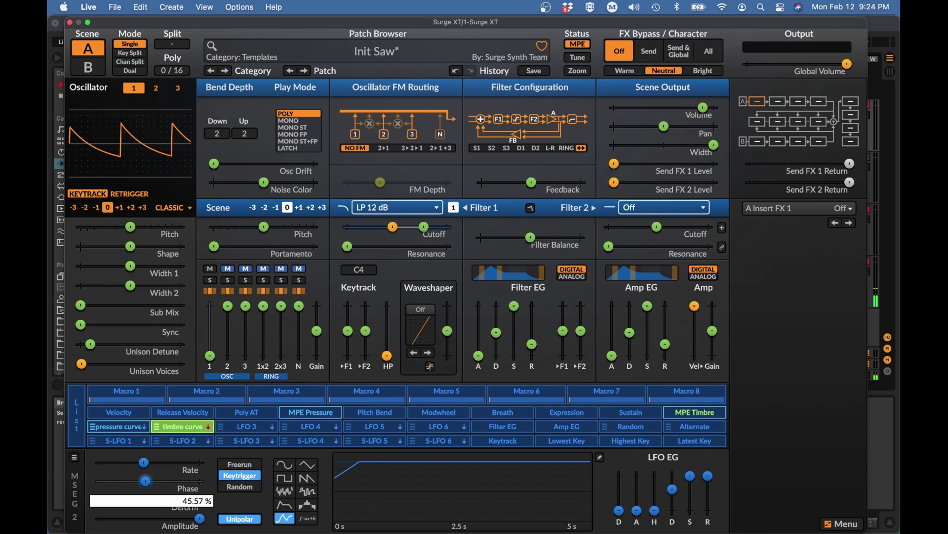
right_click(145, 480)
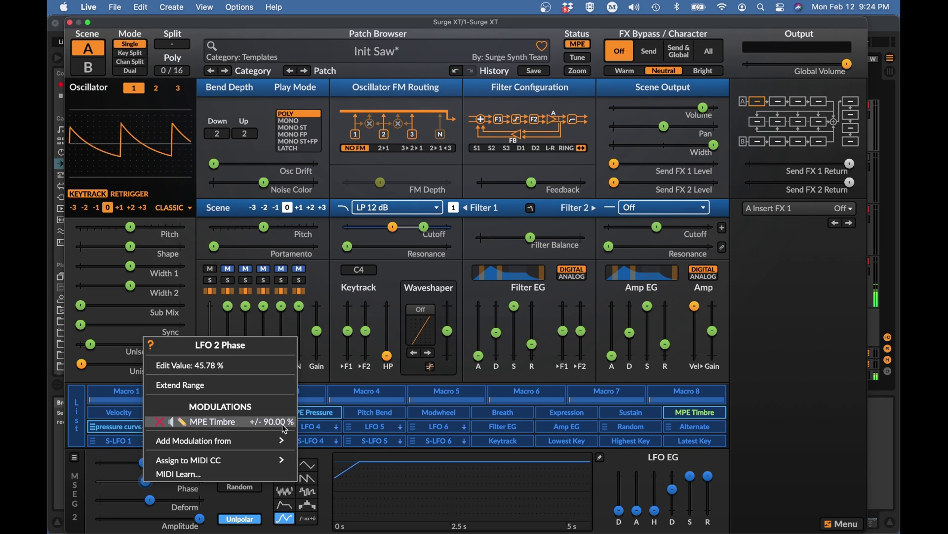
left_click(108, 469)
left_click_drag(109, 481, 100, 481)
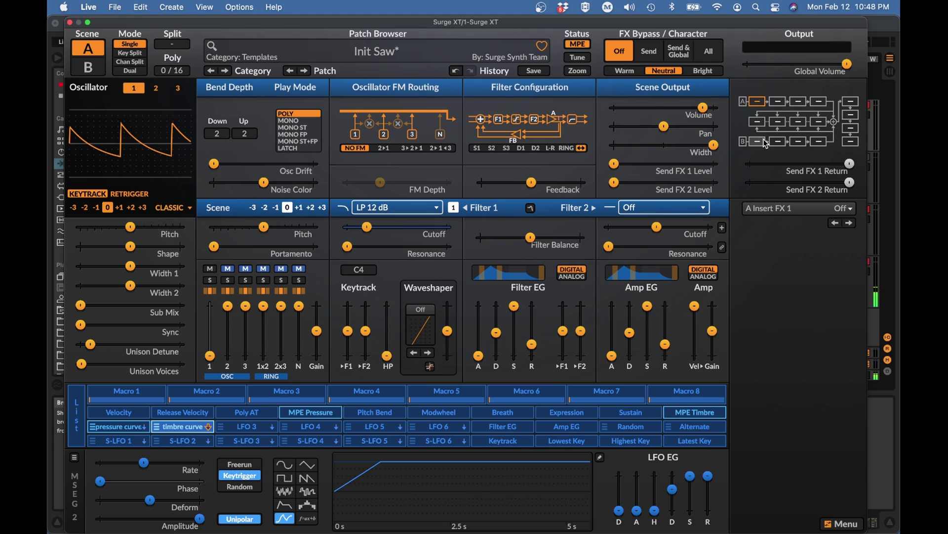
Load Reverb 1 into A Insert FX 1, trying the Concert Hall preset before replacing it with the Room preset.
left_click(791, 211)
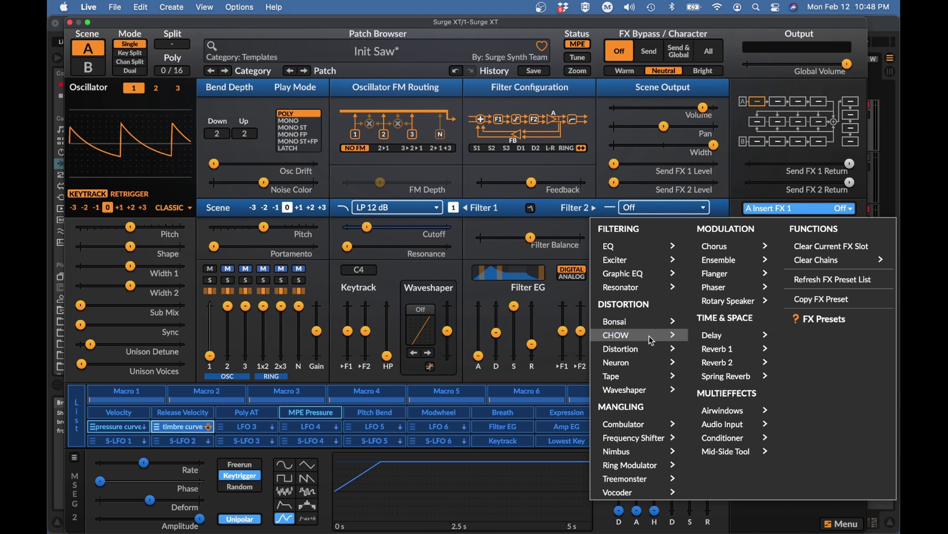
mouse_move(650, 376)
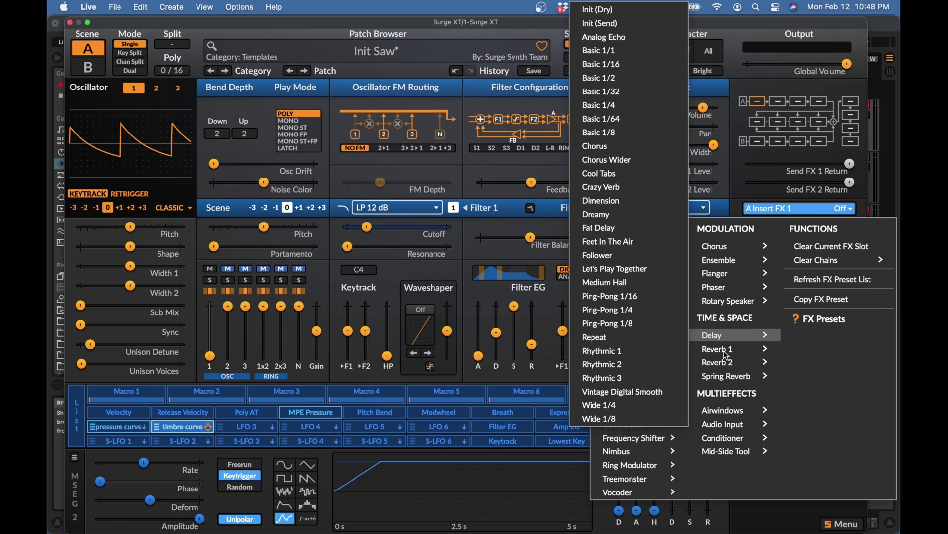
mouse_move(728, 355)
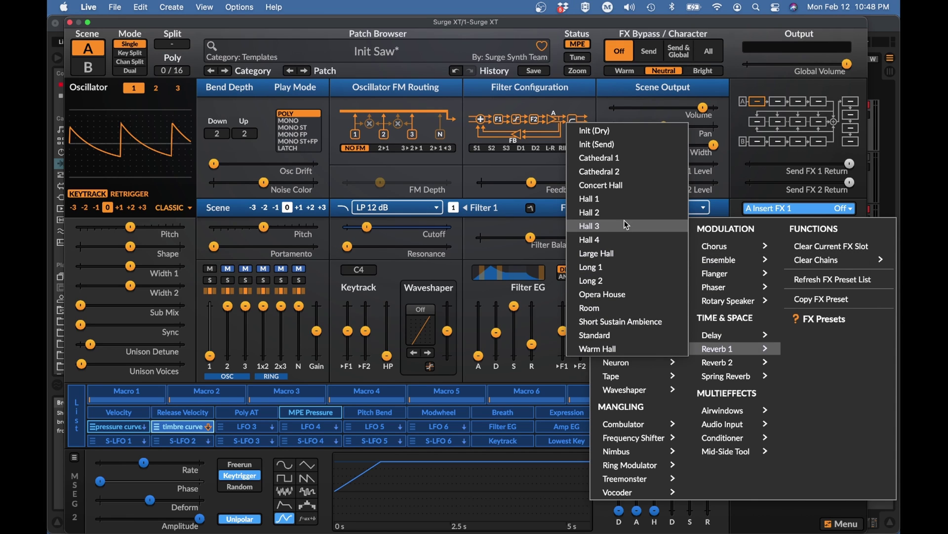
left_click(622, 185)
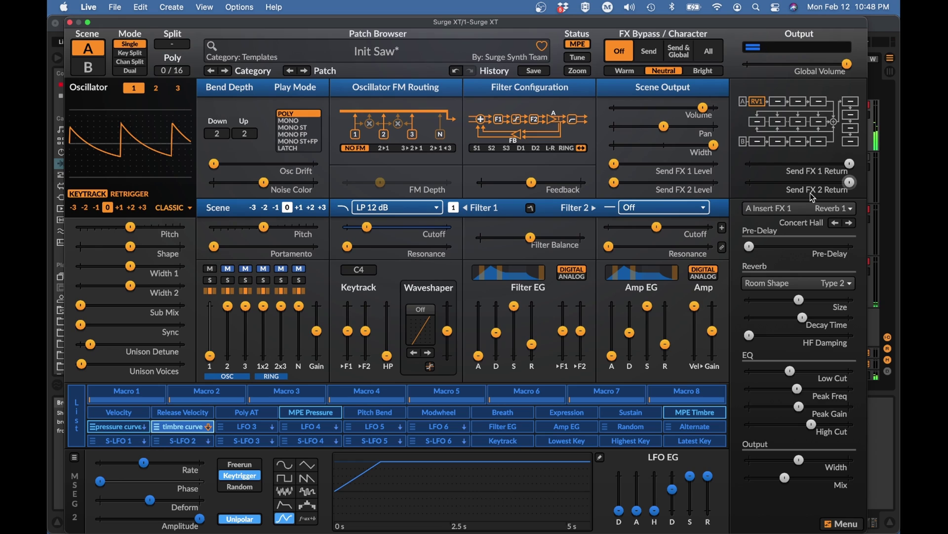
left_click(843, 210)
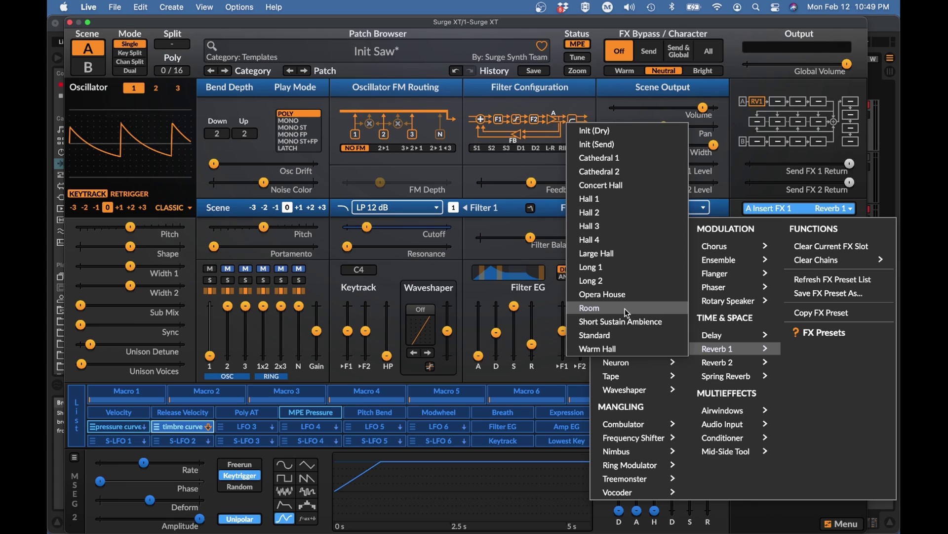
left_click(626, 311)
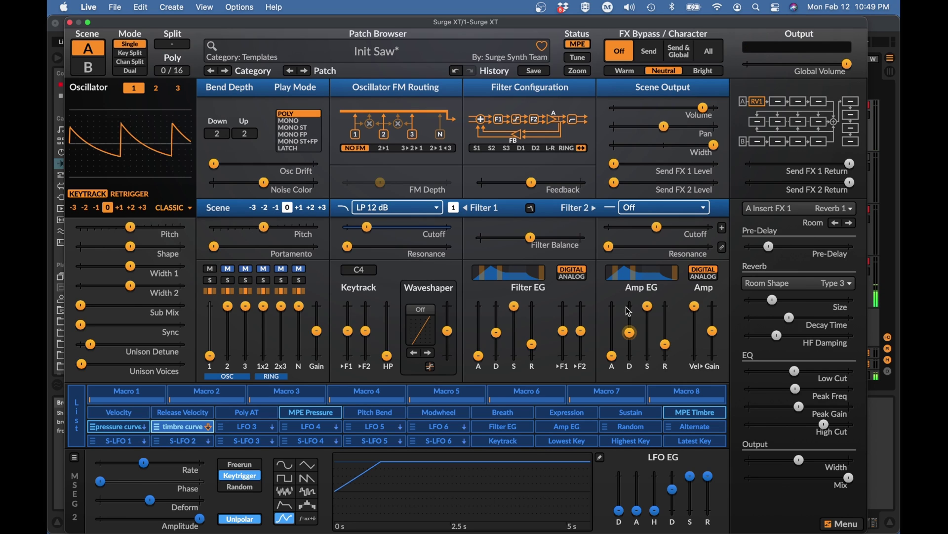
Lower filter 1's cutoff slightly and increase the timbre curve's upward modulation depth on it, leaving modulation assignment mode.
mouse_move(639, 296)
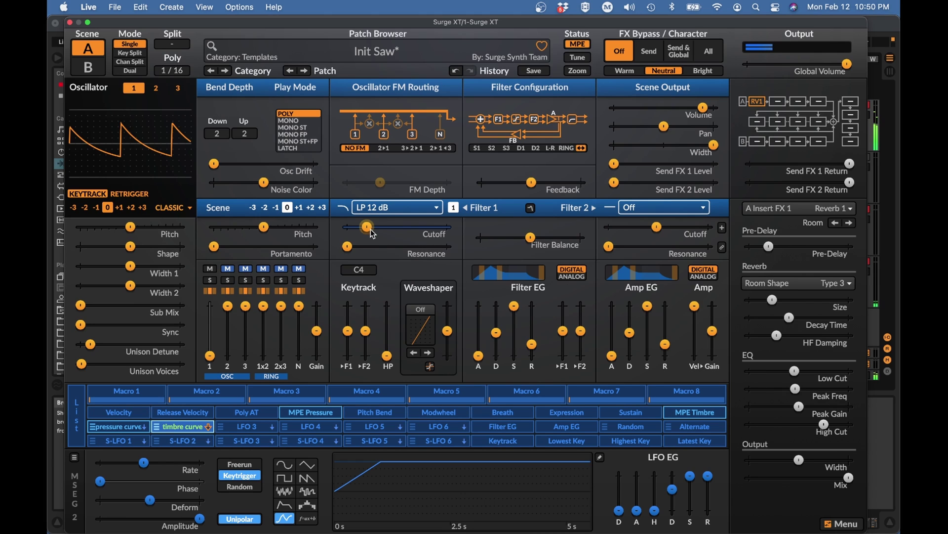
left_click_drag(370, 230, 366, 230)
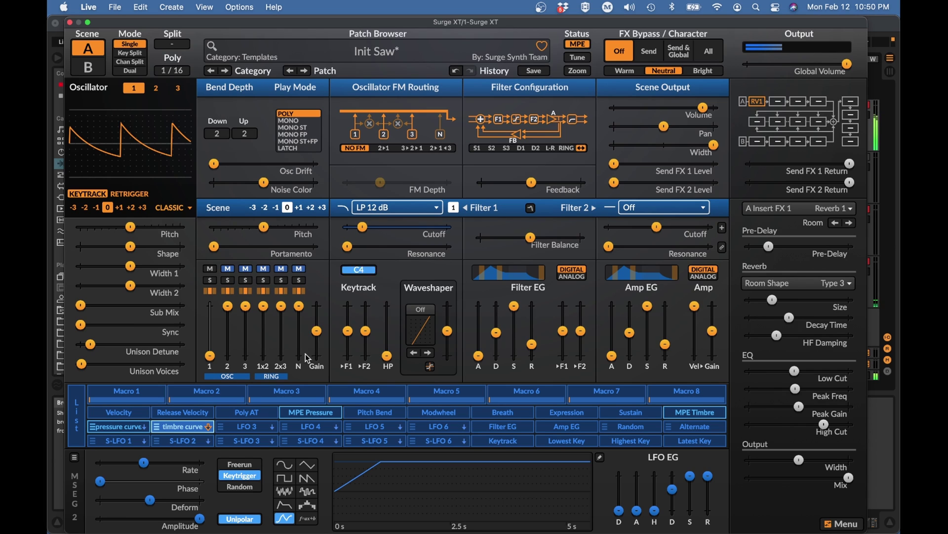
left_click(188, 425)
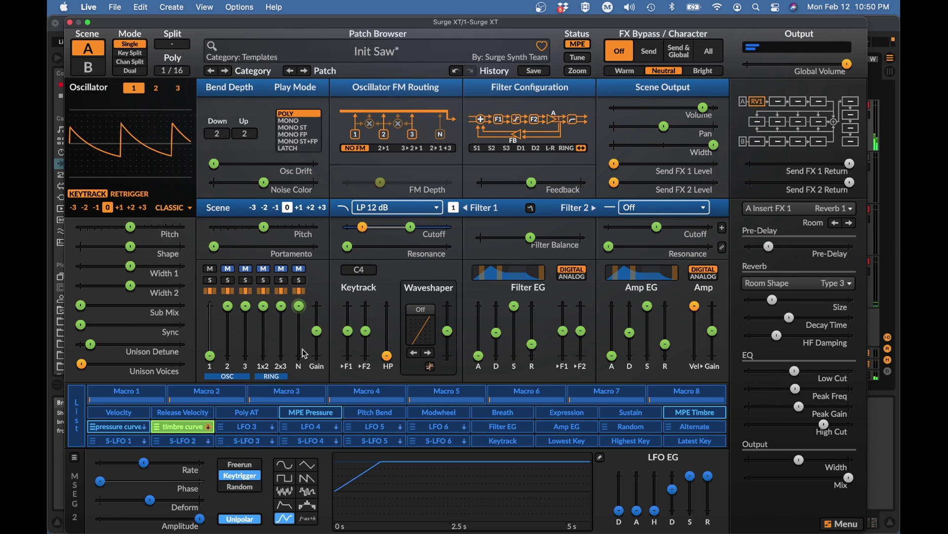
left_click_drag(410, 227, 423, 226)
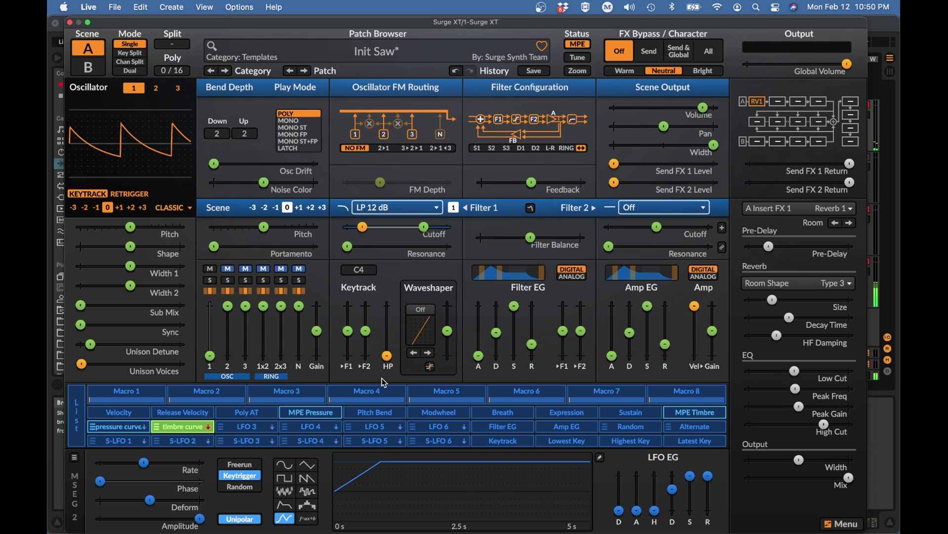
left_click(193, 430)
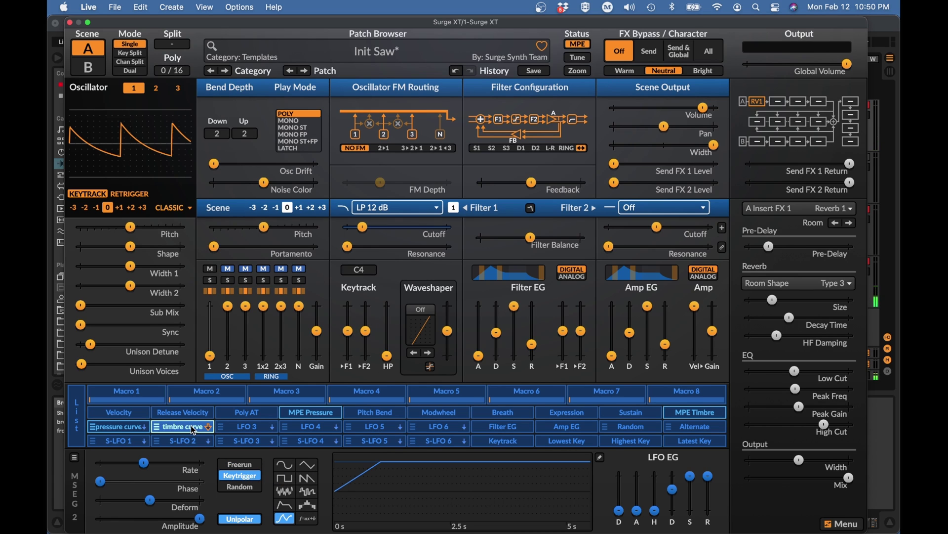
Open the timbre curve's MSEG editor and bend its ramp upward so the midpoint sits at about 0.7.
left_click(600, 457)
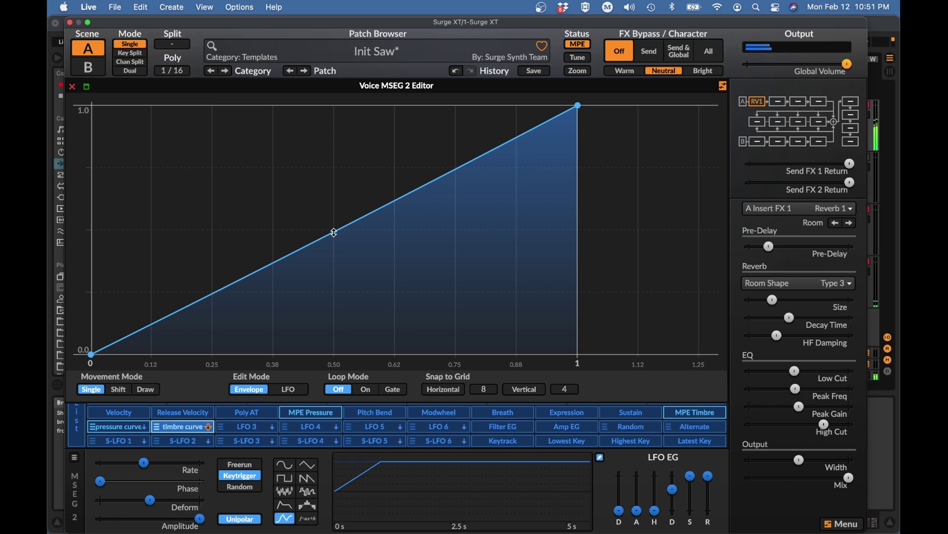
left_click_drag(334, 232, 334, 199)
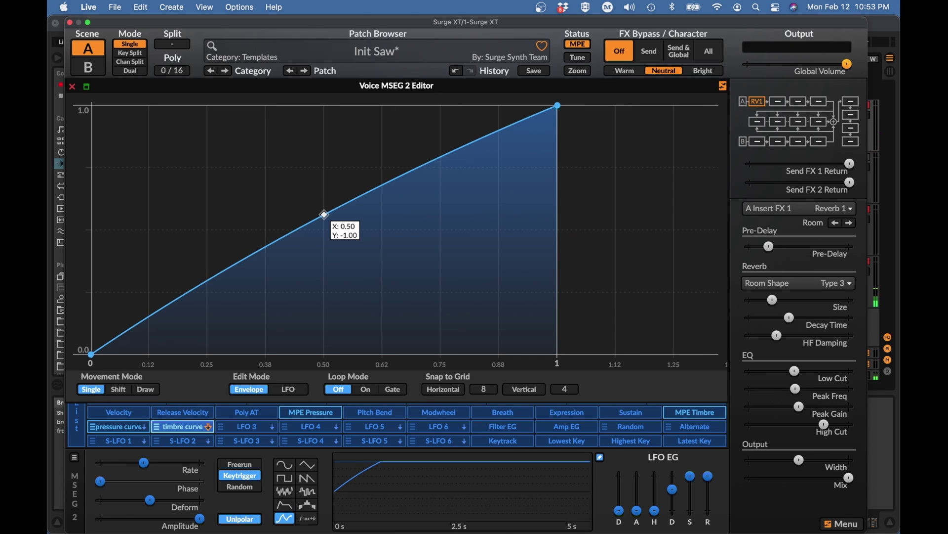
left_click_drag(324, 214, 324, 178)
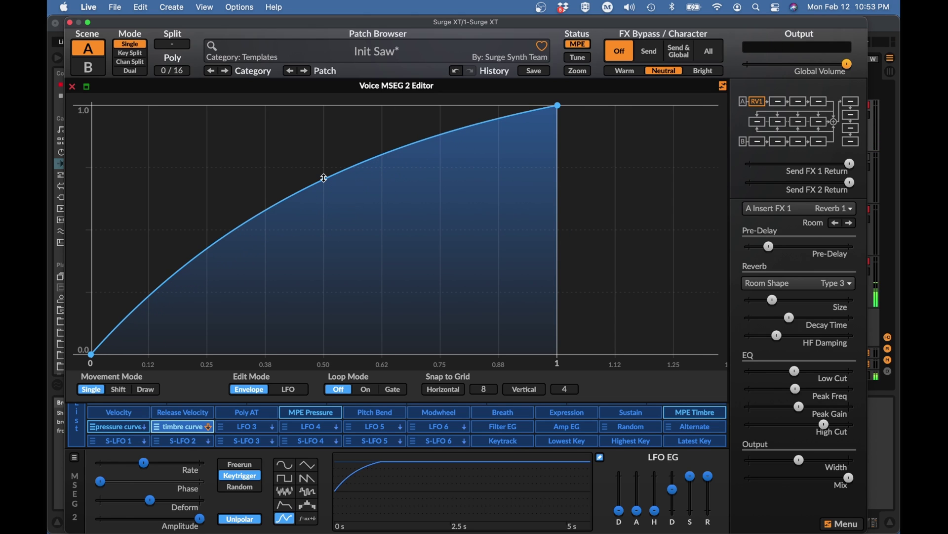
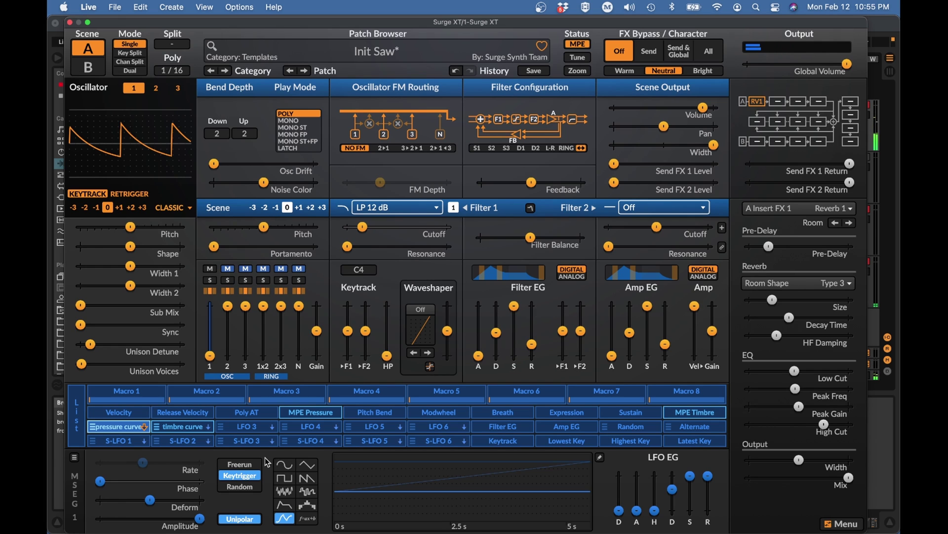
Bend the pressure curve's MSEG ramp strongly upward, fine-tune its midpoint to about 0.9, and close the editor.
left_click(129, 429)
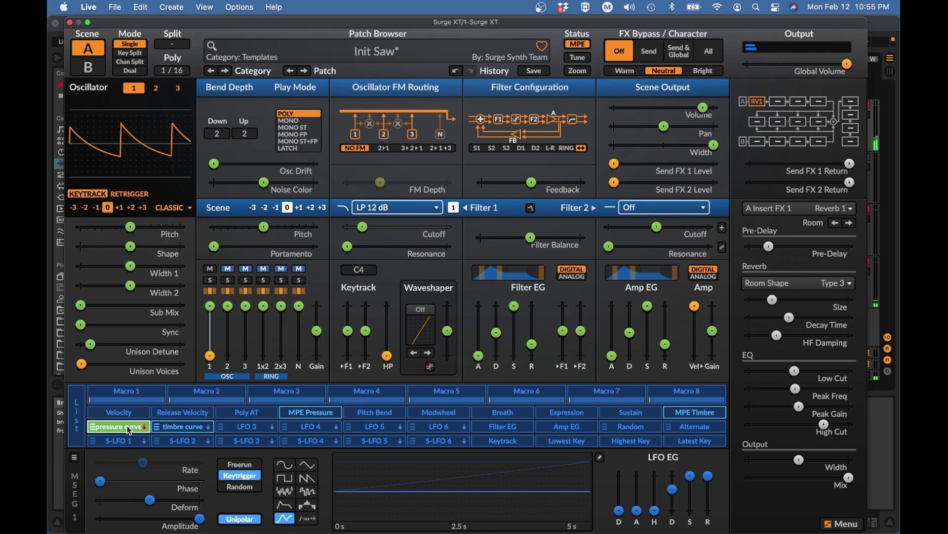
left_click(600, 457)
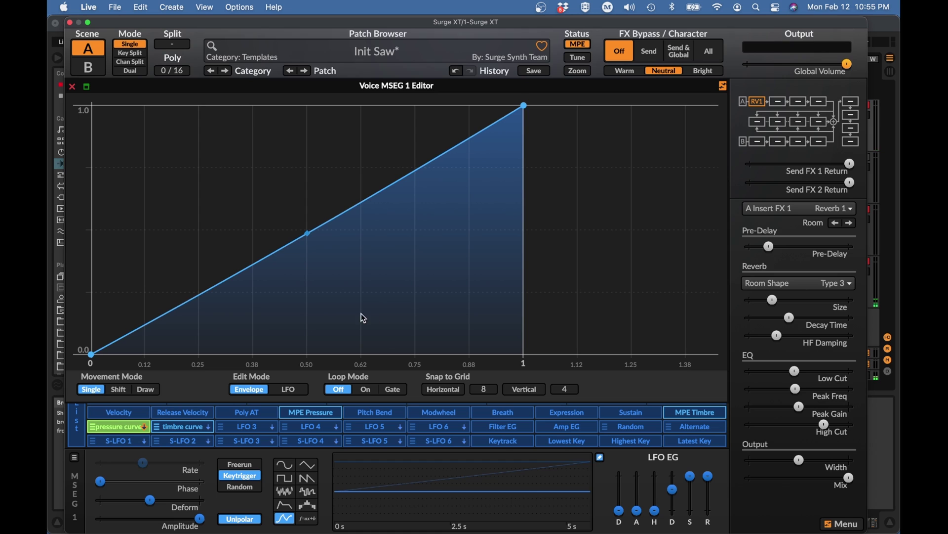
left_click_drag(308, 233, 308, 133)
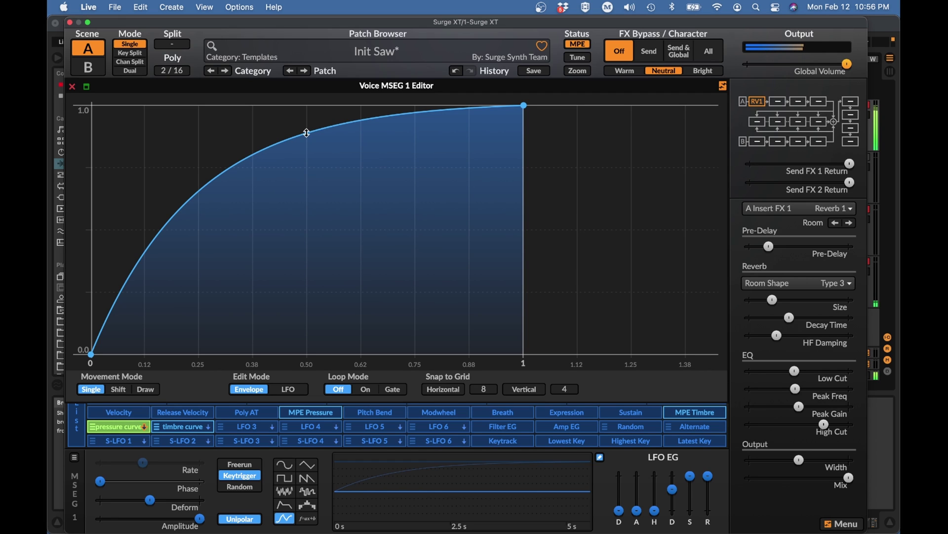
left_click_drag(307, 133, 307, 134)
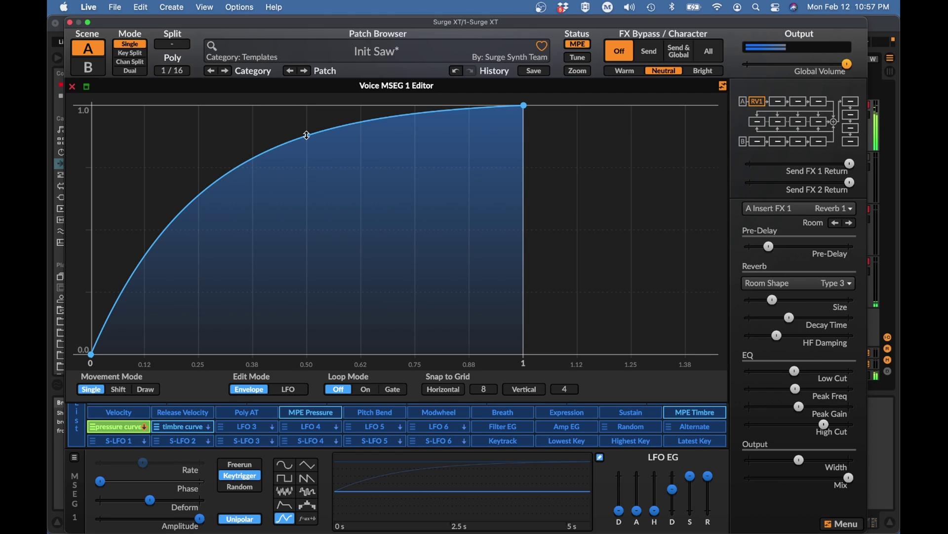
left_click_drag(307, 135, 307, 122)
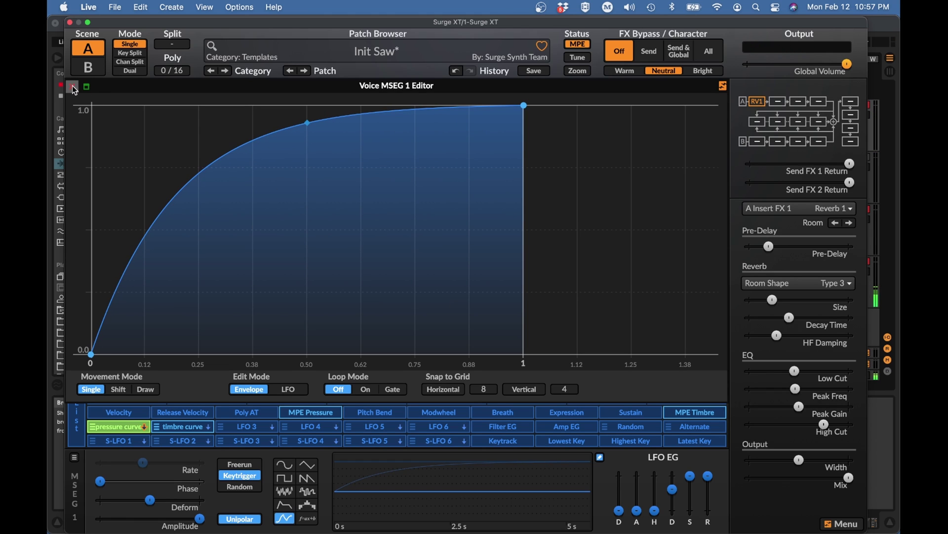
left_click_drag(308, 123, 306, 128)
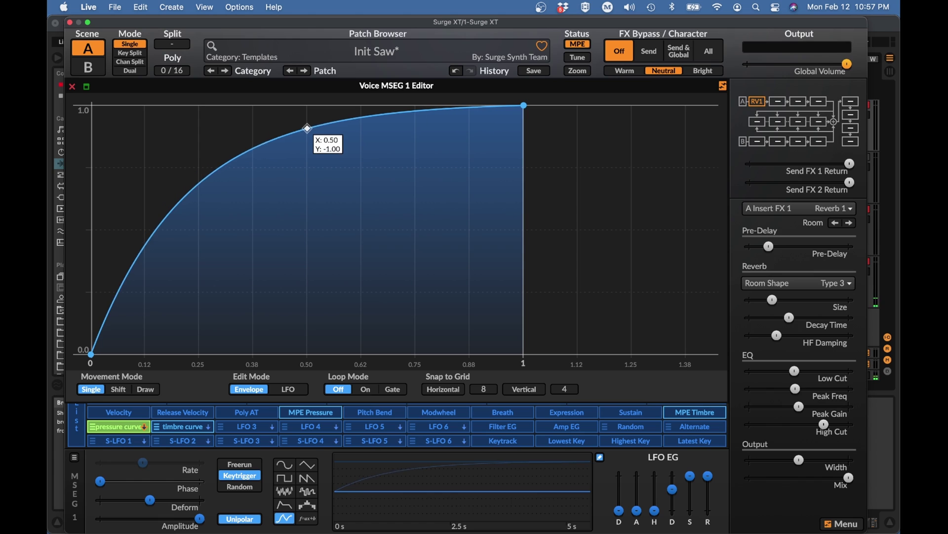
left_click(72, 86)
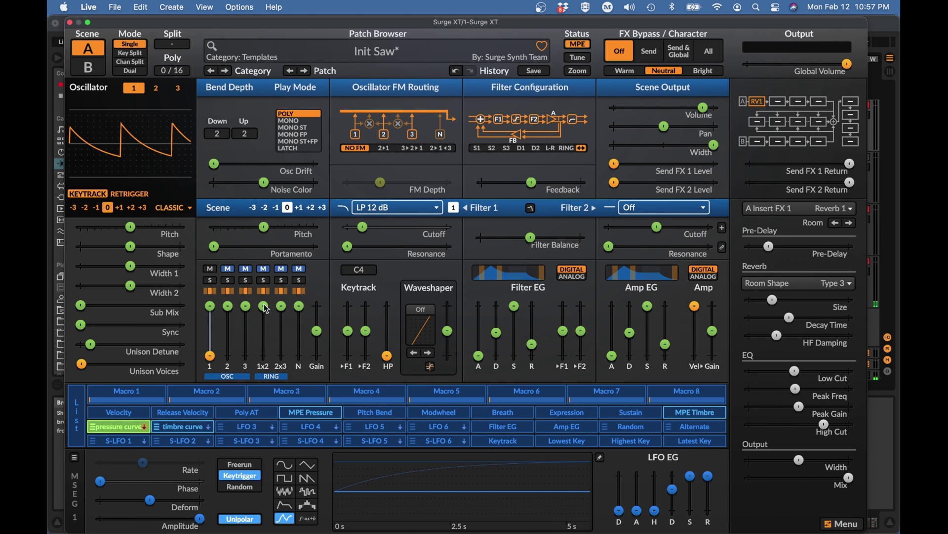
Check the pressure curve's modulation of oscillator 1's volume, leave assignment mode, and raise that base volume to about mid-slider.
left_click_drag(210, 355, 210, 354)
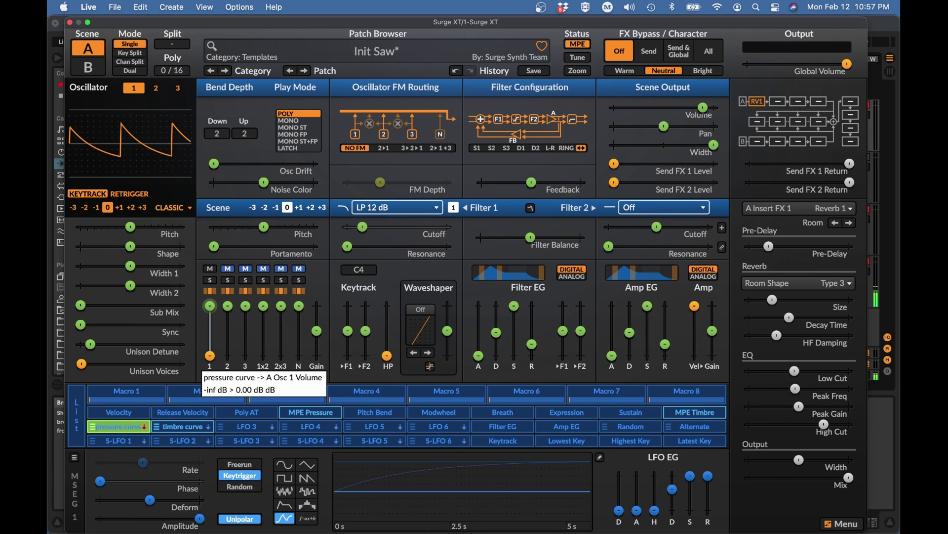
left_click(112, 426)
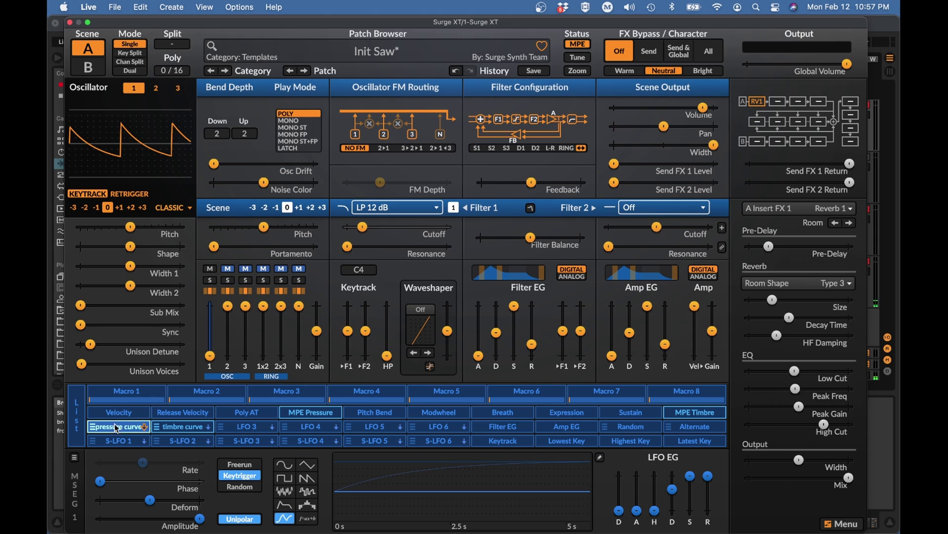
left_click_drag(210, 355, 210, 332)
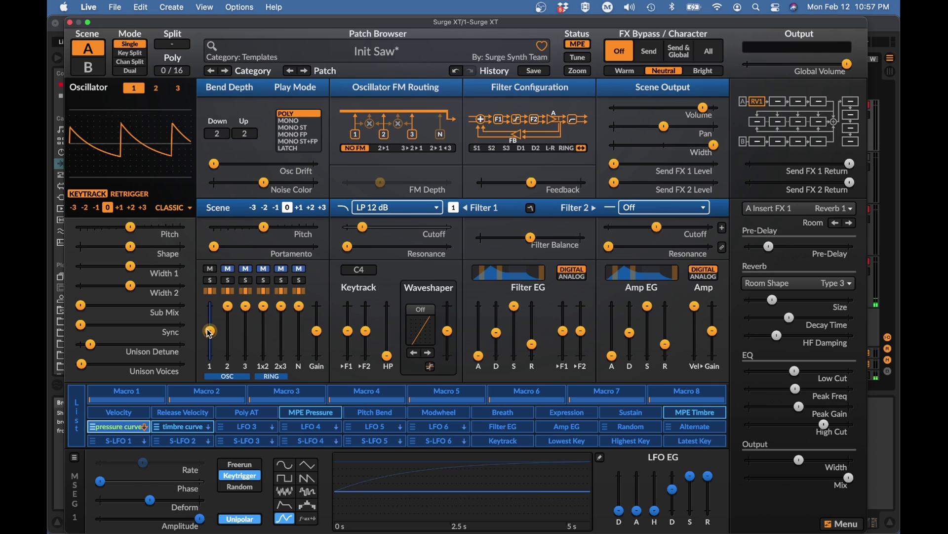
left_click(209, 331)
left_click(210, 332)
mouse_move(210, 332)
left_mouse_down()
mouse_move(210, 321)
mouse_move(210, 350)
mouse_move(210, 309)
mouse_move(210, 328)
left_mouse_up()
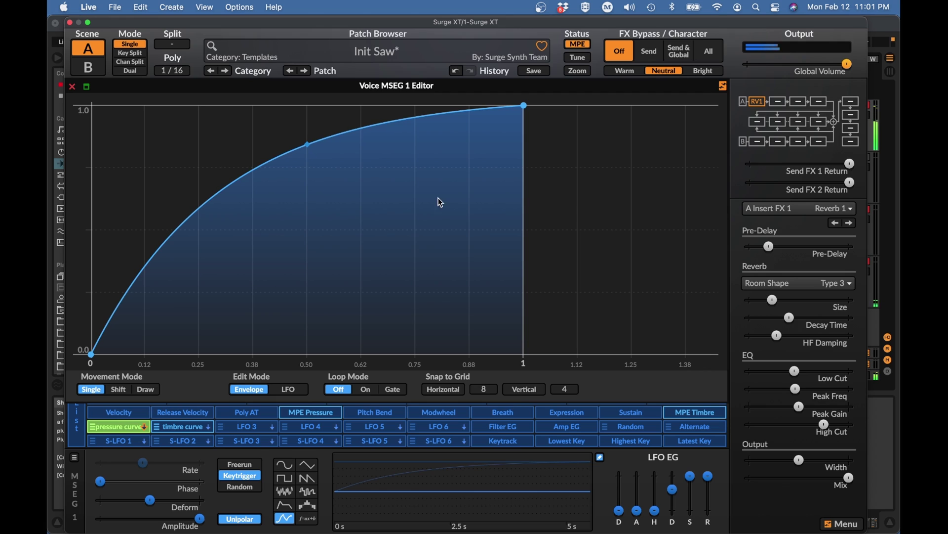
Bend the pressure curve upward to about 0.93 at its midpoint, switch to the timbre curve, and close the MSEG editor.
left_click_drag(307, 147, 308, 123)
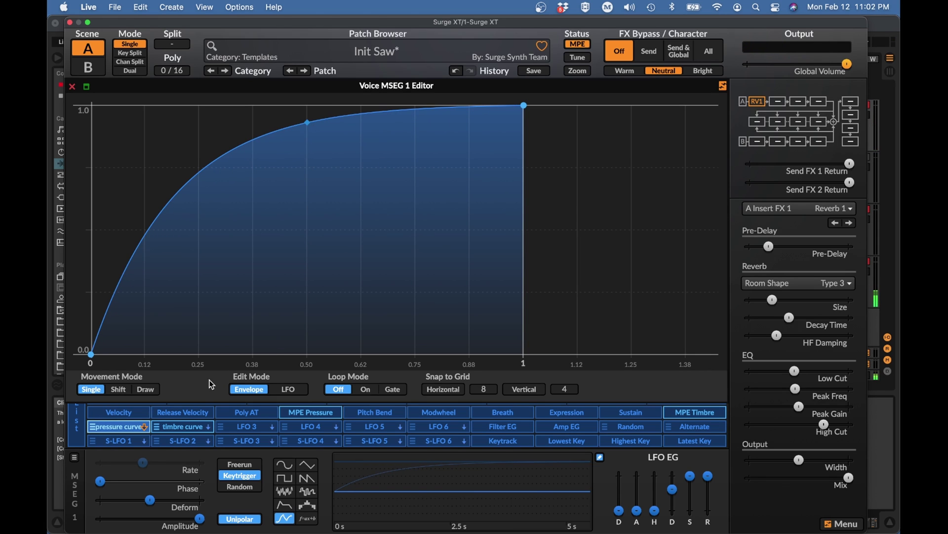
left_click(184, 423)
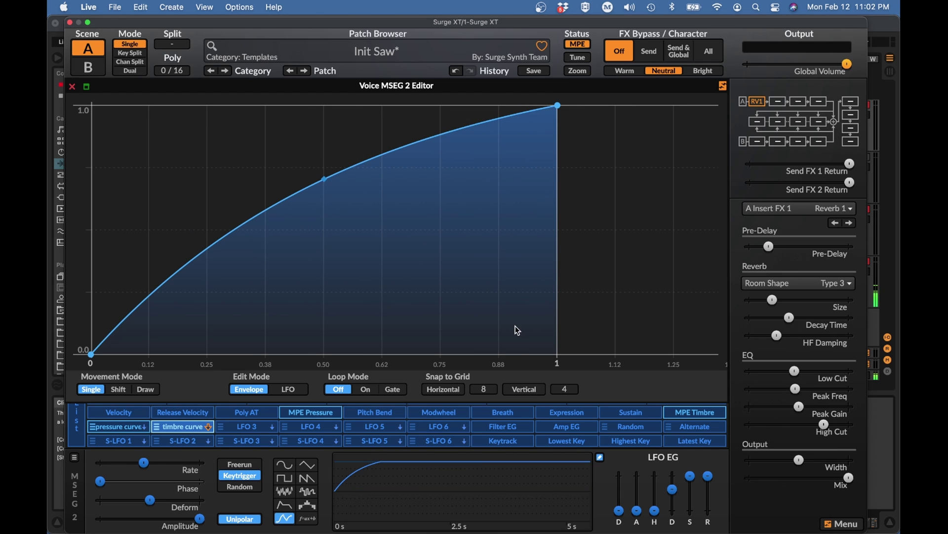
left_click(600, 457)
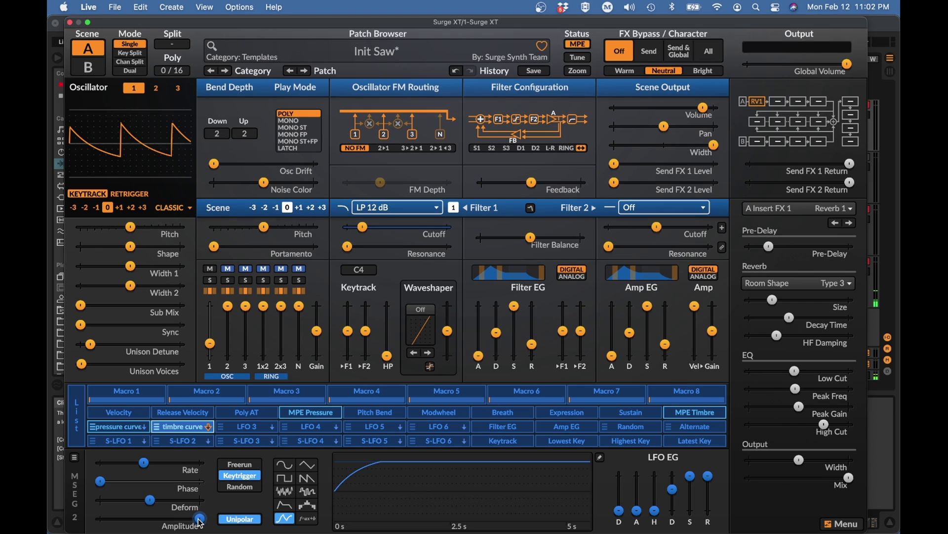
Lower the timbre curve modulator's Amplitude to its minimum and set filter 1's cutoff to about 1008 Hz.
mouse_move(200, 522)
left_click_drag(199, 518, 101, 518)
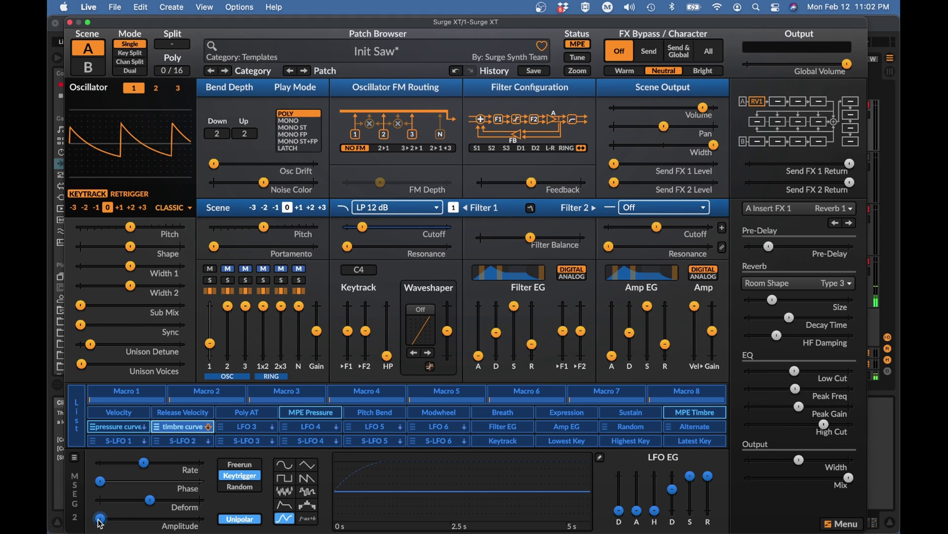
left_click_drag(363, 227, 405, 226)
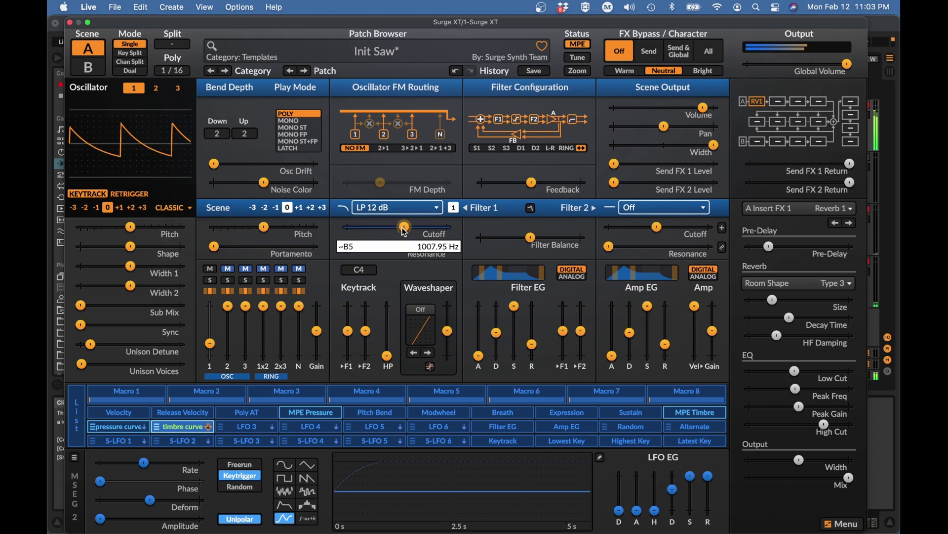
Raise oscillator 1's mixer volume to about -18 dB and open the pressure curve in the MSEG editor.
mouse_move(212, 347)
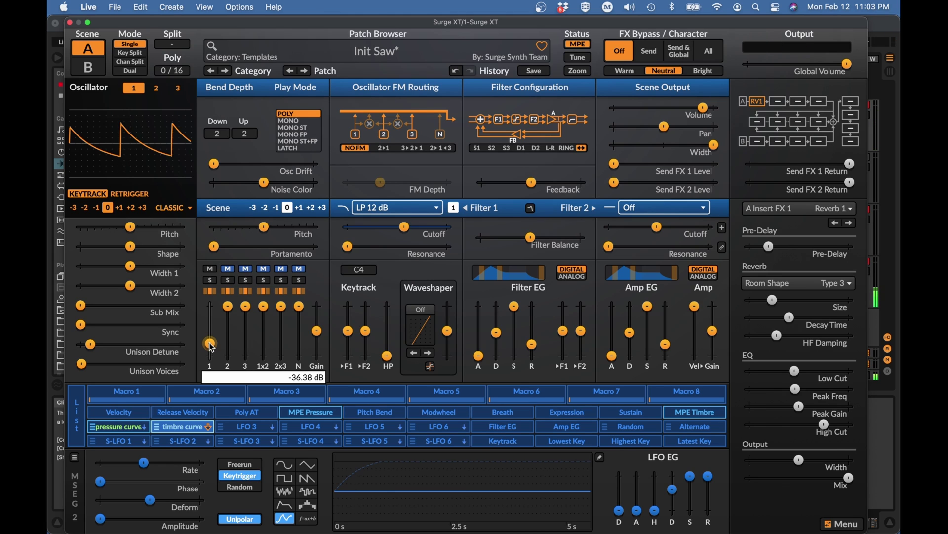
left_click_drag(211, 347, 210, 329)
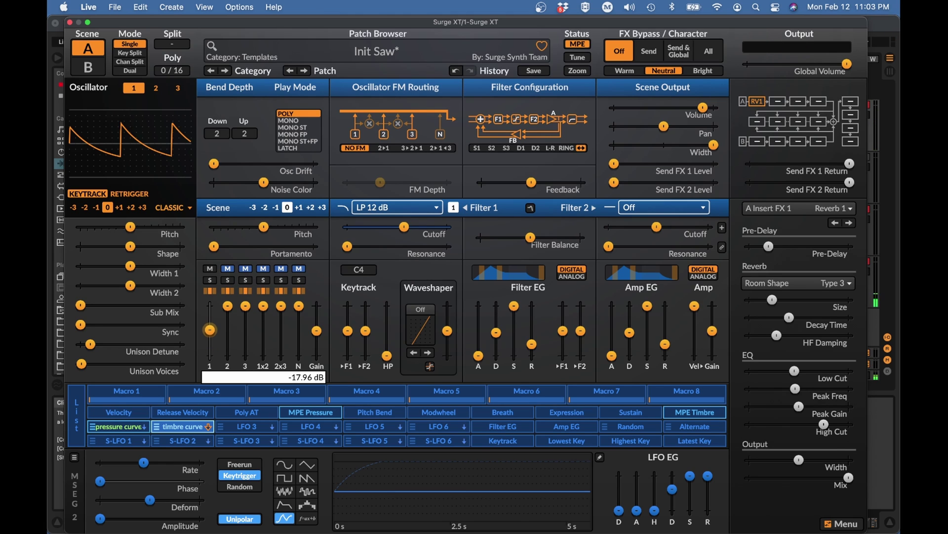
left_click(120, 424)
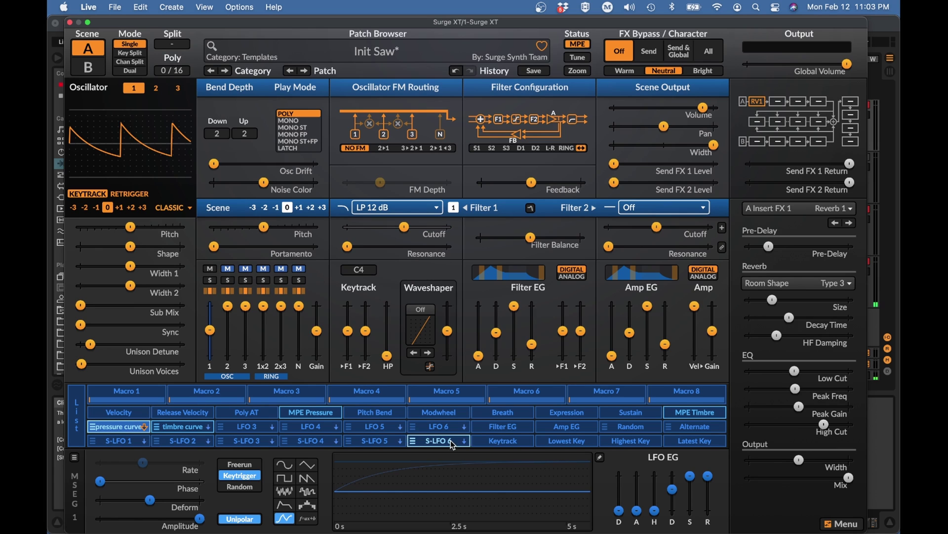
left_click(600, 455)
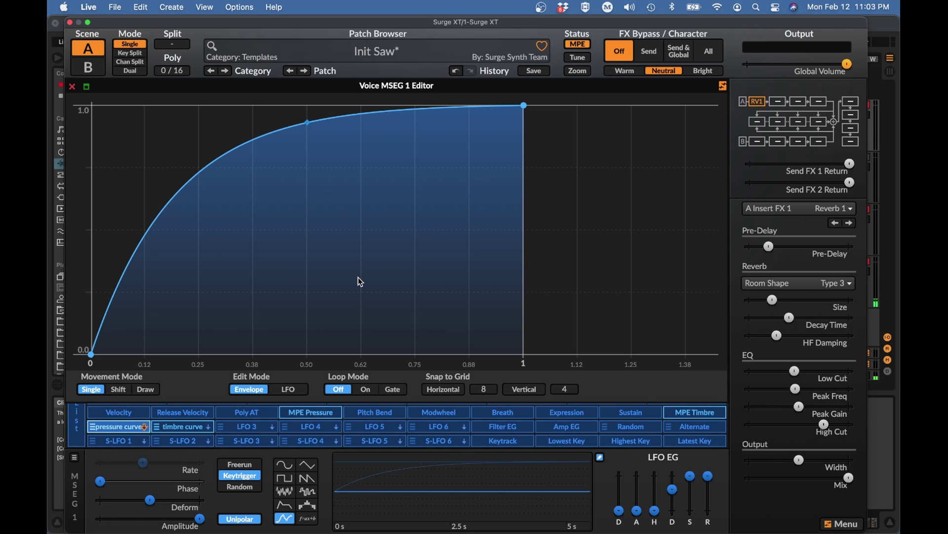
Flatten the pressure curve's bend to about 0.84 at its midpoint, close the MSEG editor, and lower oscillator 1's mixer volume slightly.
left_click_drag(301, 126, 307, 146)
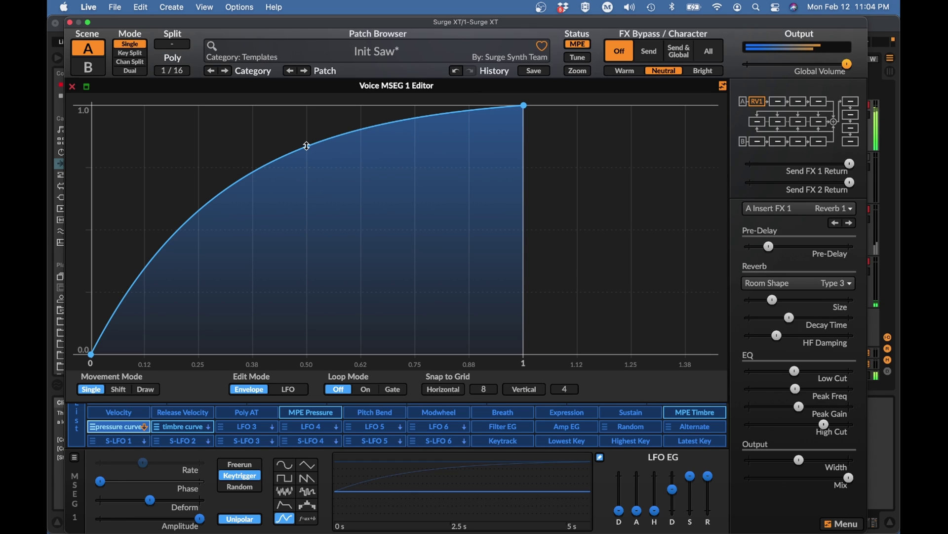
left_click(72, 86)
left_click_drag(212, 322, 210, 338)
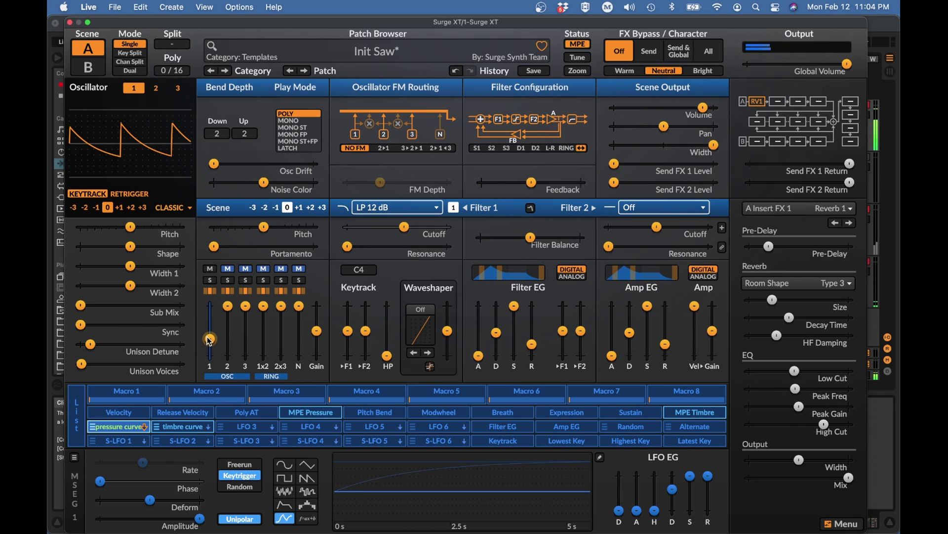
left_click(209, 340)
left_click_drag(210, 340, 207, 340)
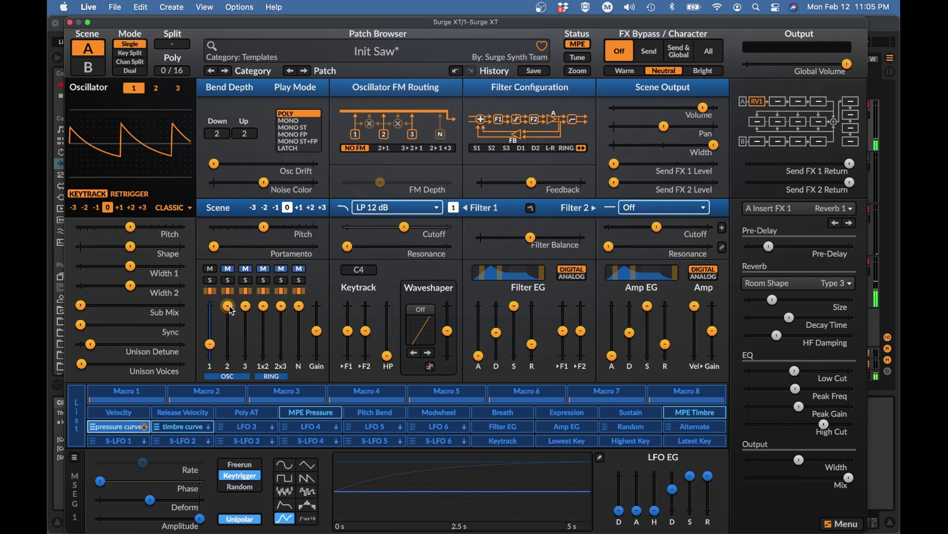
Raise the timbre curve modulator's Amplitude to its maximum and lower filter 1's cutoff to about one fifth of its slider.
left_click(172, 428)
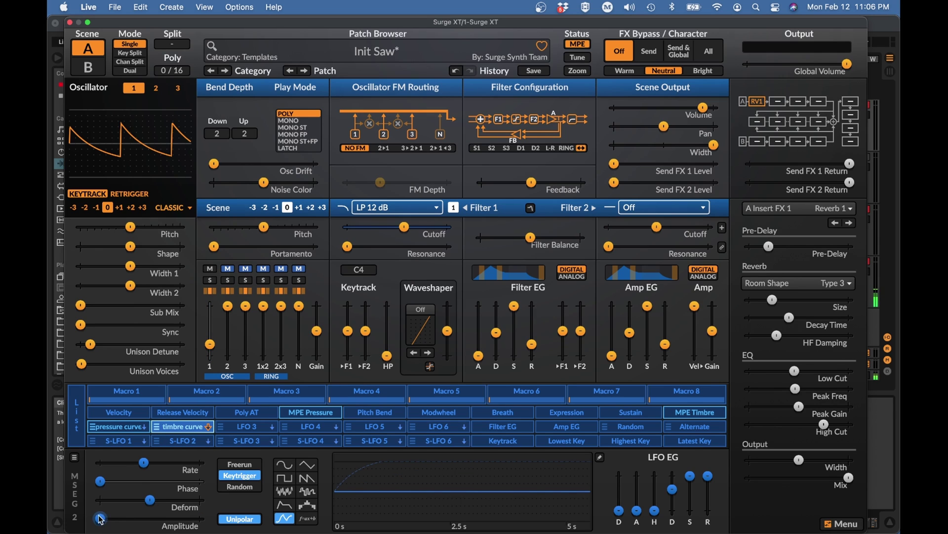
left_click_drag(102, 518, 200, 523)
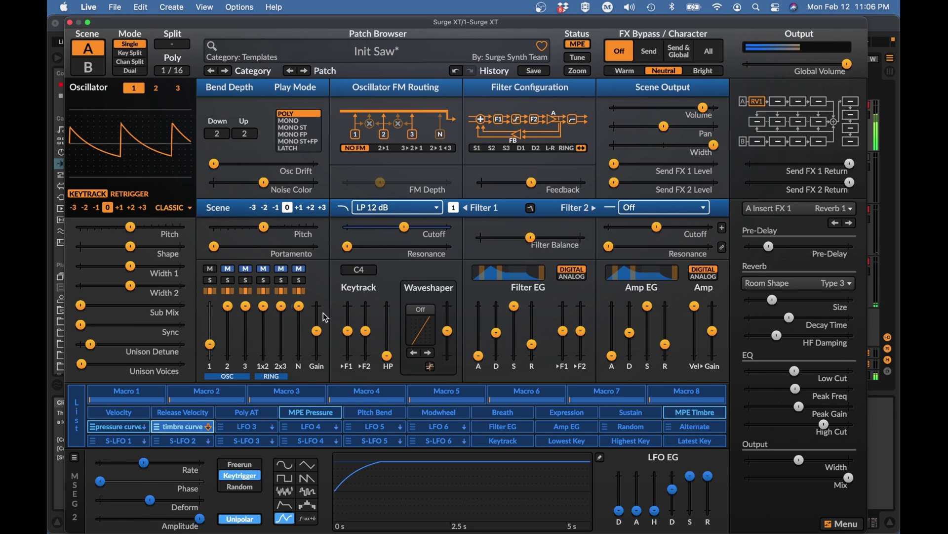
left_click_drag(405, 227, 381, 226)
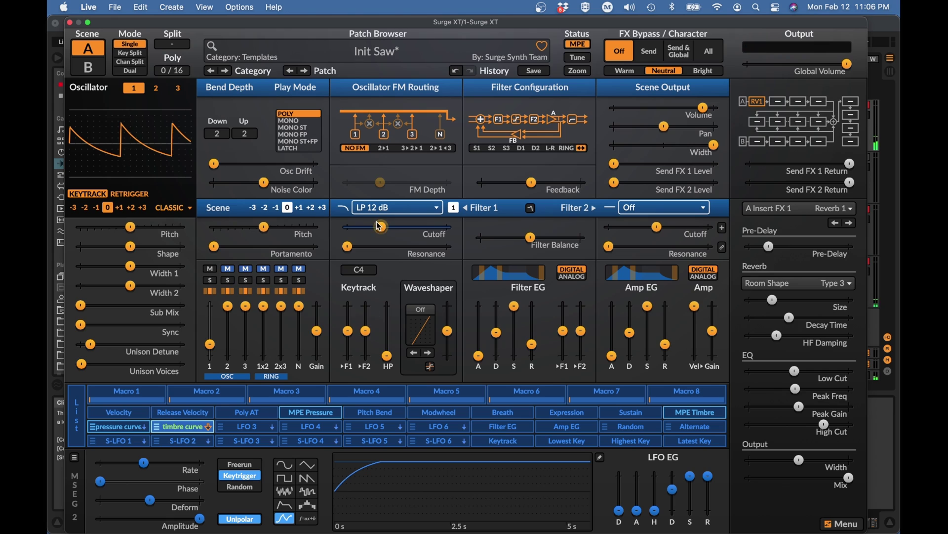
left_click_drag(381, 227, 367, 226)
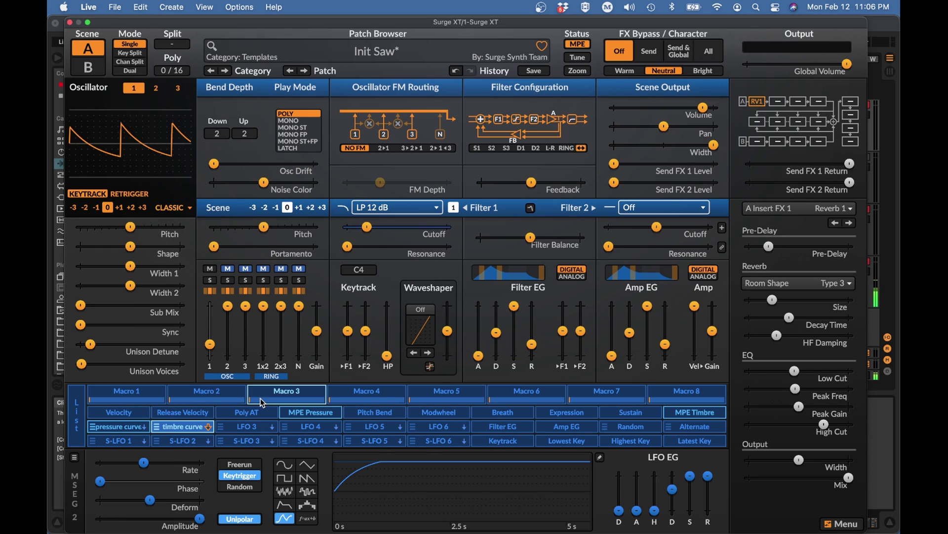
Try out the timbre curve's modulation range on filter 1's cutoff, leave assignment mode, and raise the base cutoff to about one third.
left_click(171, 429)
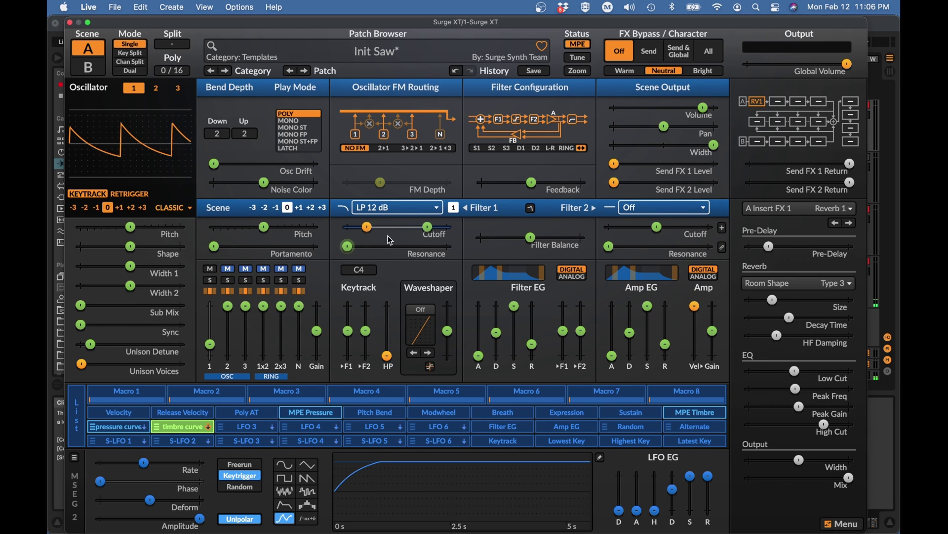
left_click_drag(367, 229, 374, 229)
left_click_drag(435, 227, 411, 226)
left_click(167, 428)
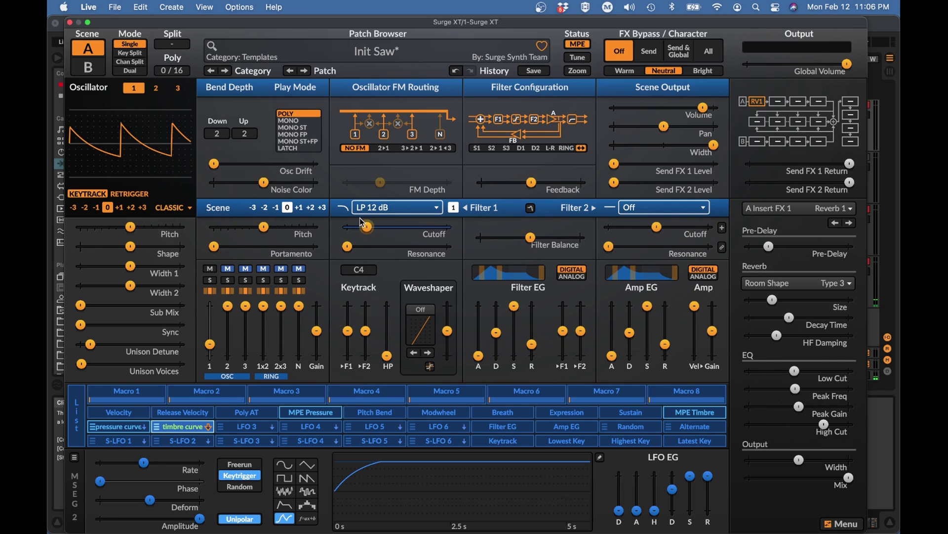
left_click_drag(367, 227, 380, 228)
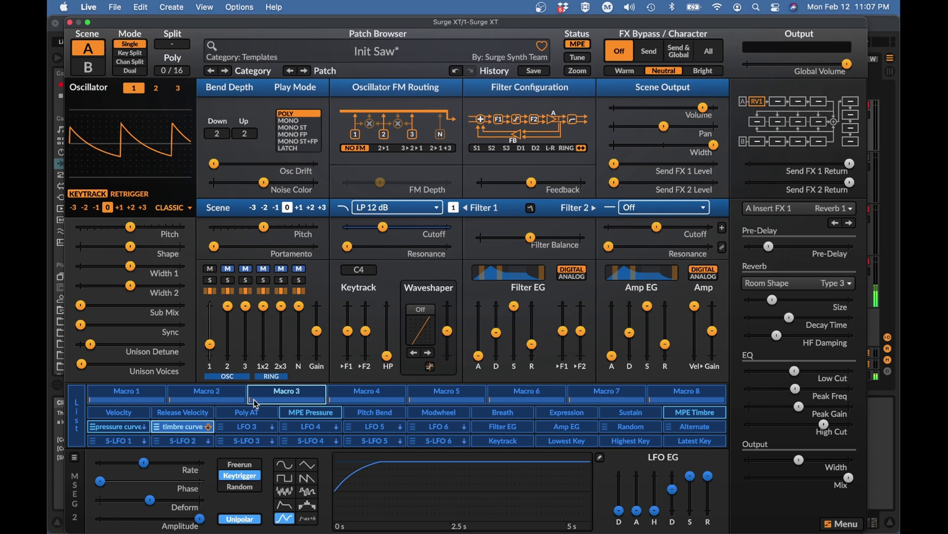
Lower oscillator 1's mixer volume to its minimum and arm the pressure curve to show its modulation of that volume.
left_click(117, 427)
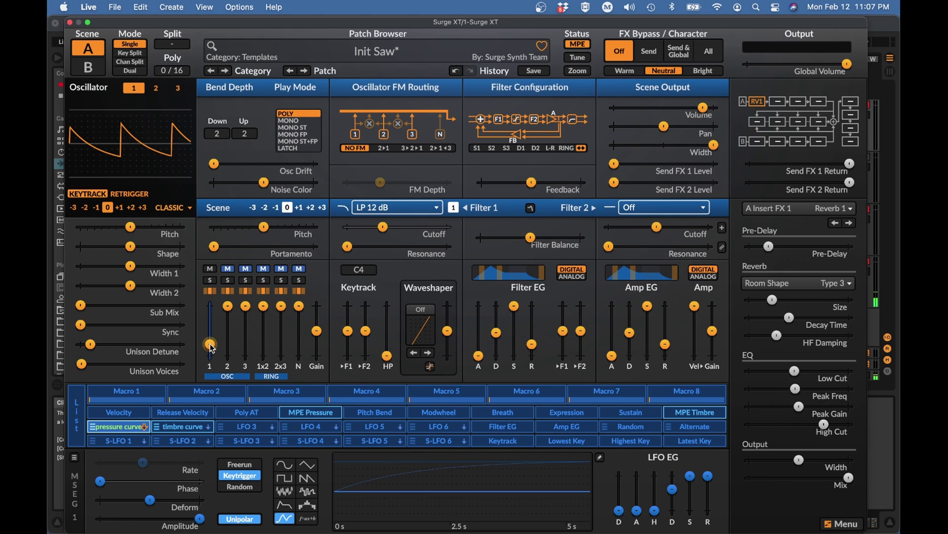
left_click_drag(212, 349, 210, 336)
left_click_drag(209, 337, 210, 357)
left_click(121, 427)
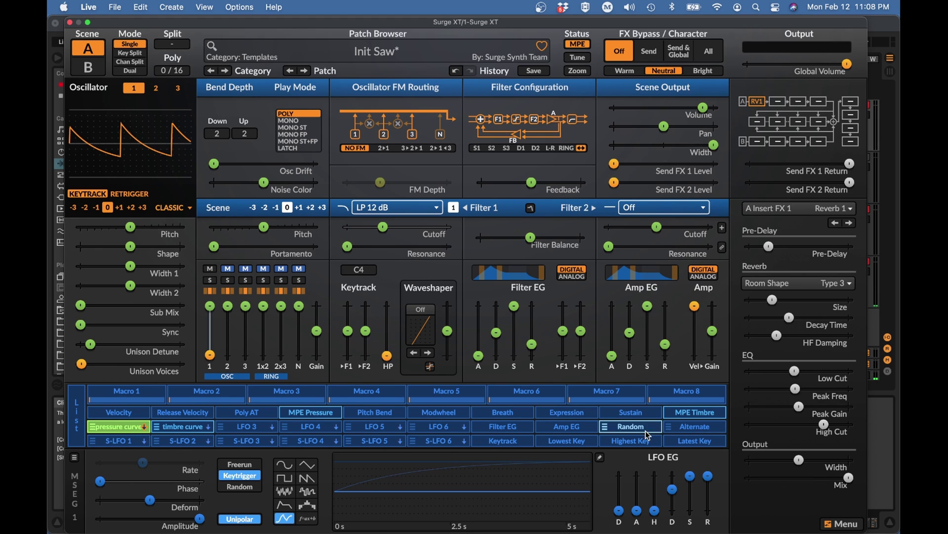
Try a downward bend on the pressure curve, bend it up to about 0.86 at its midpoint, and leave the editor and assignment mode.
left_click(601, 457)
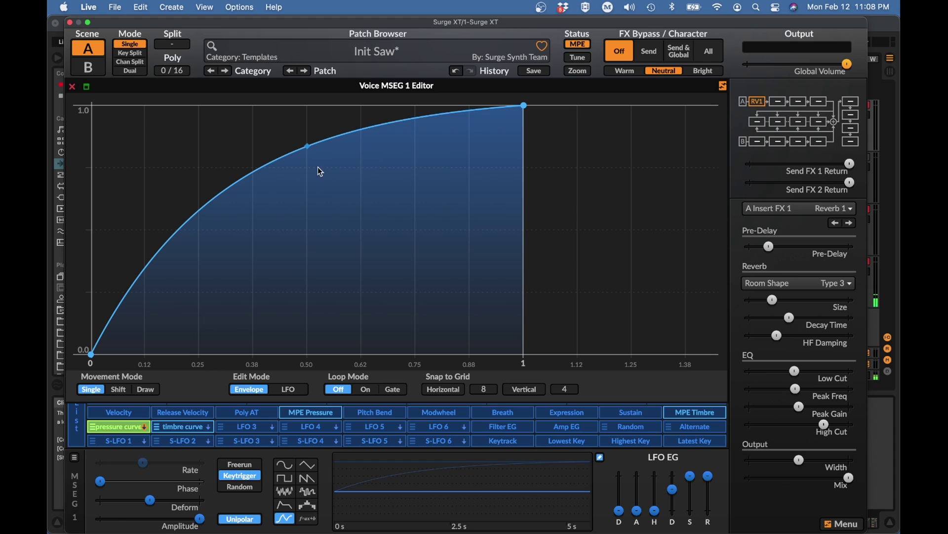
left_click_drag(307, 147, 307, 278)
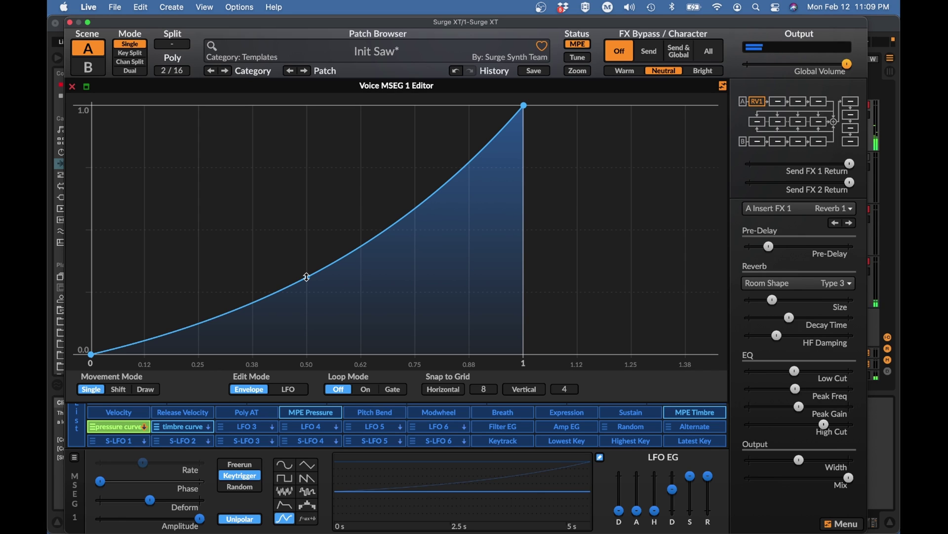
left_click_drag(307, 277, 307, 139)
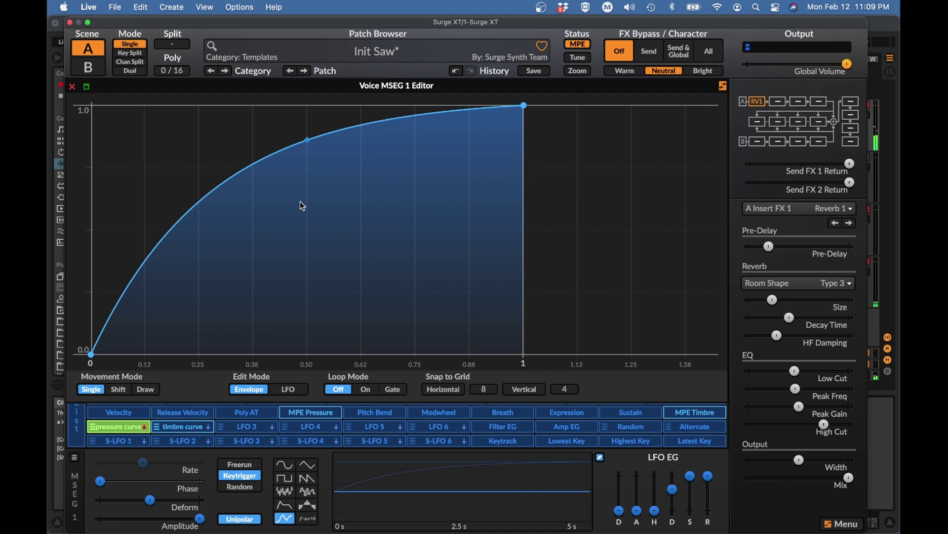
key("Escape")
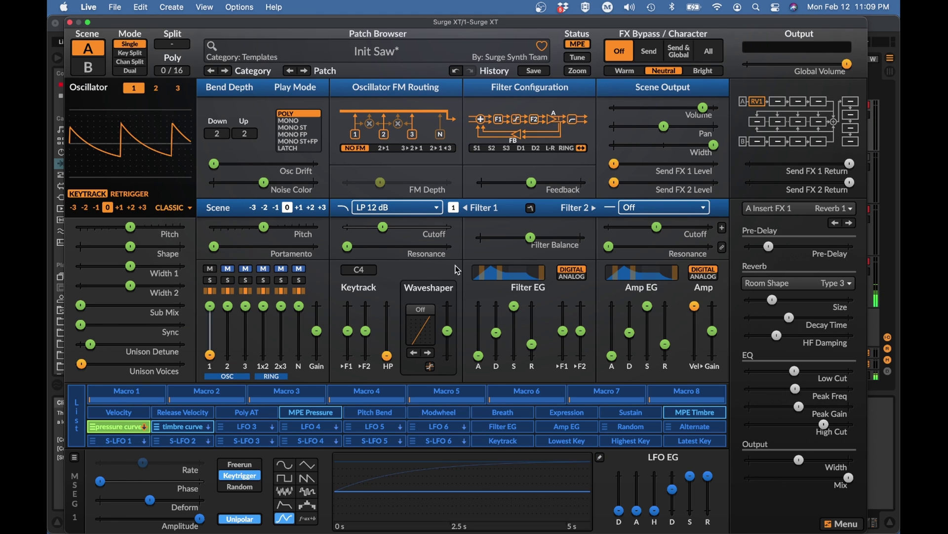
left_click(119, 427)
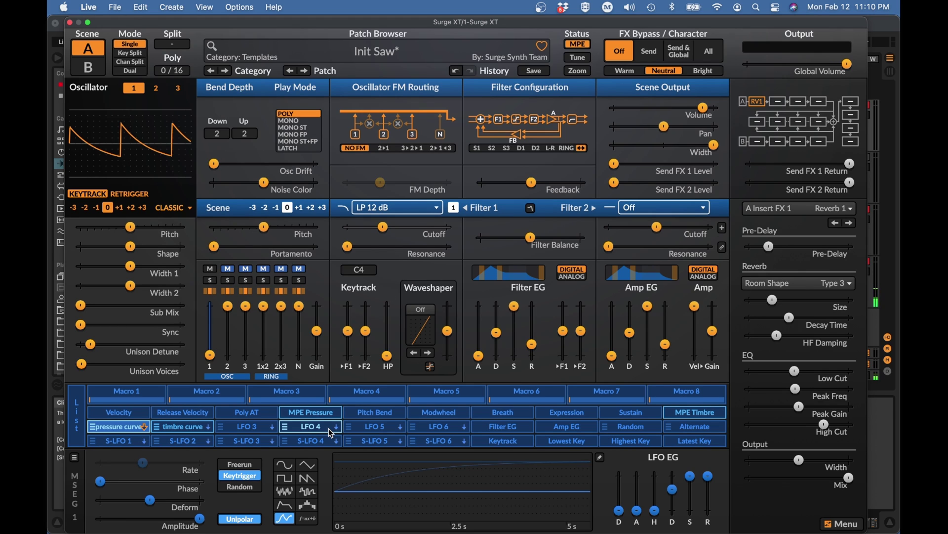
Start saving the current patch and name it myMPEinit2.
left_click(428, 48)
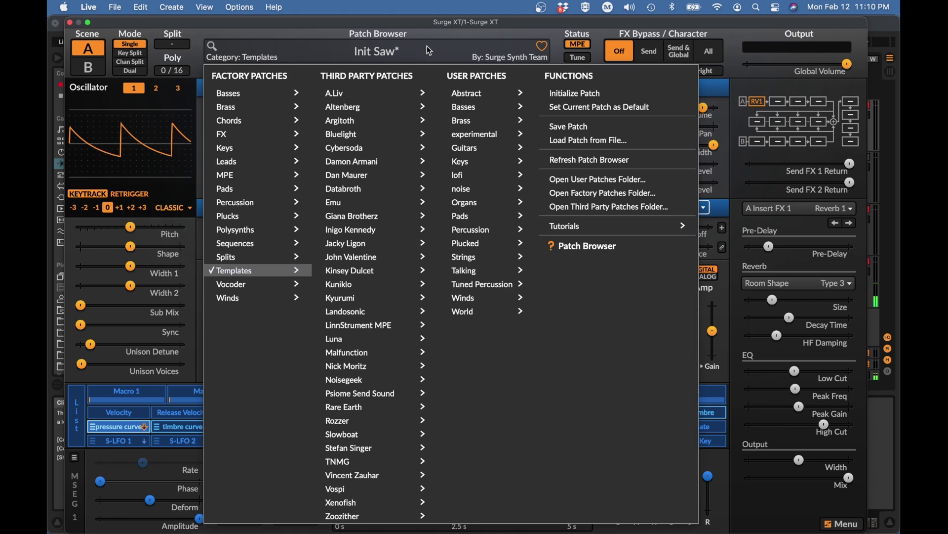
left_click(567, 126)
left_click(363, 178)
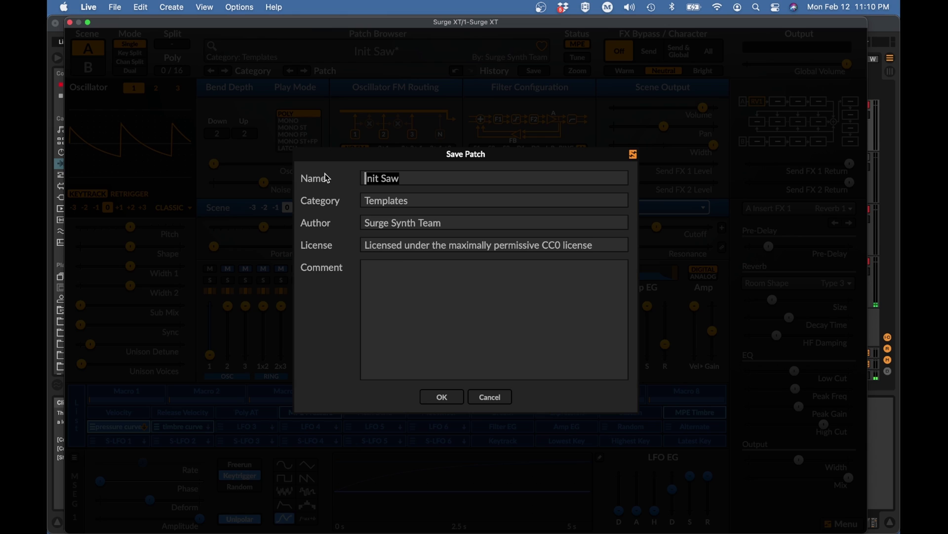
key("super+a")
type("myM")
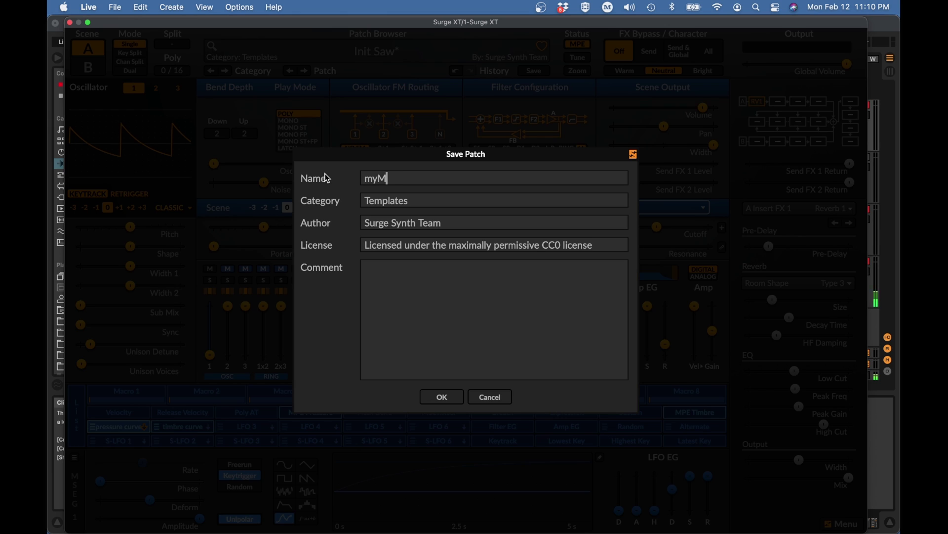
type("PEinit2")
Replace the patch's author with the creator's own alias and save it in the Templates category.
left_click(450, 222)
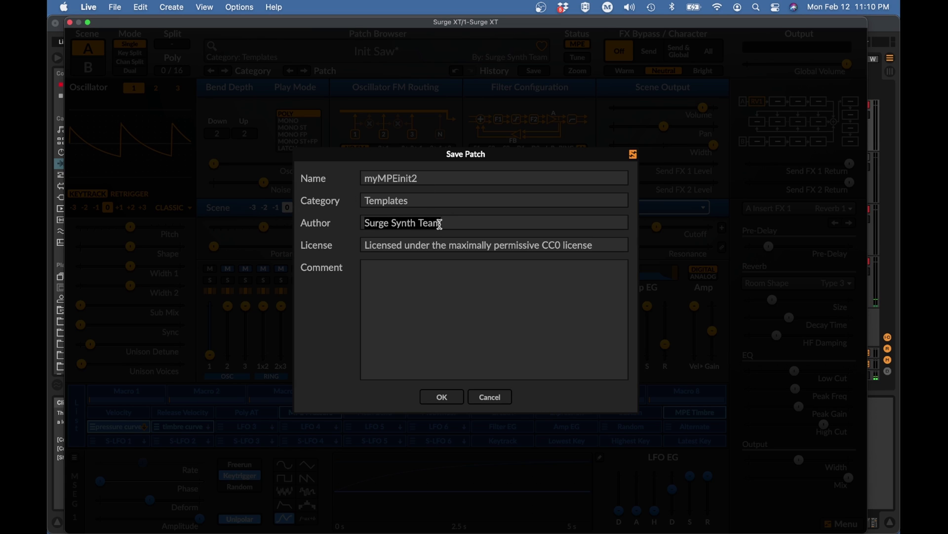
left_click_drag(440, 224, 309, 222)
type("thoughtF")
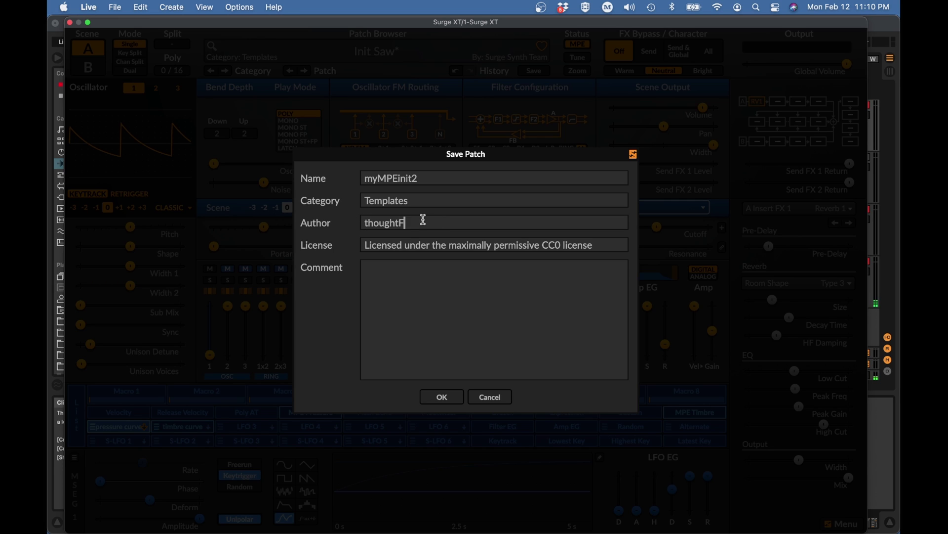
type("orm")
left_click(443, 397)
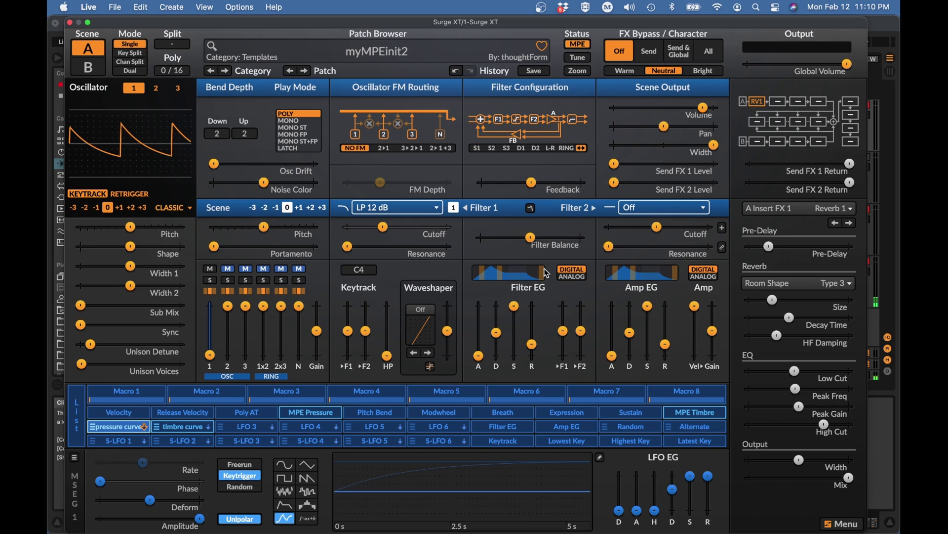
Set the scene's play mode to MONO ST+FP.
left_click(289, 121)
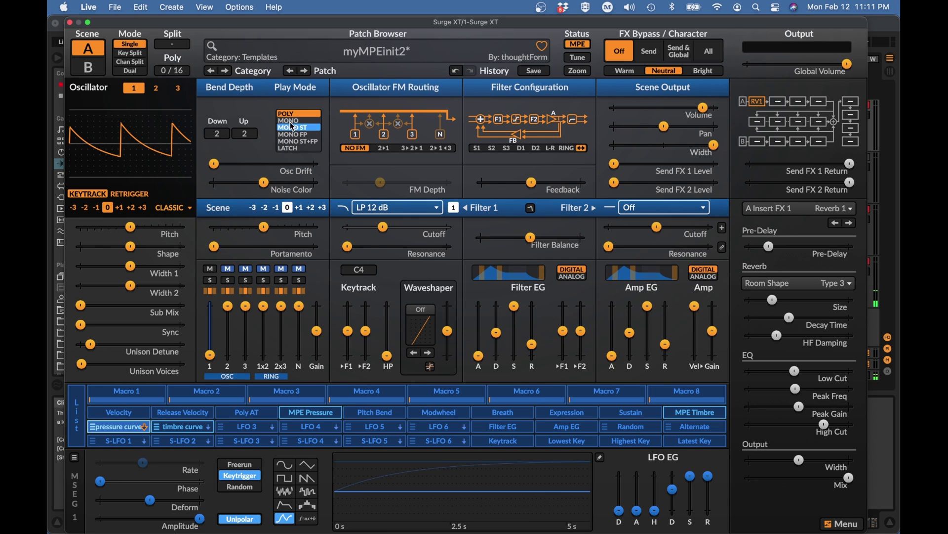
left_click(290, 114)
mouse_move(299, 114)
left_mouse_down()
mouse_move(299, 141)
mouse_move(303, 116)
left_mouse_up()
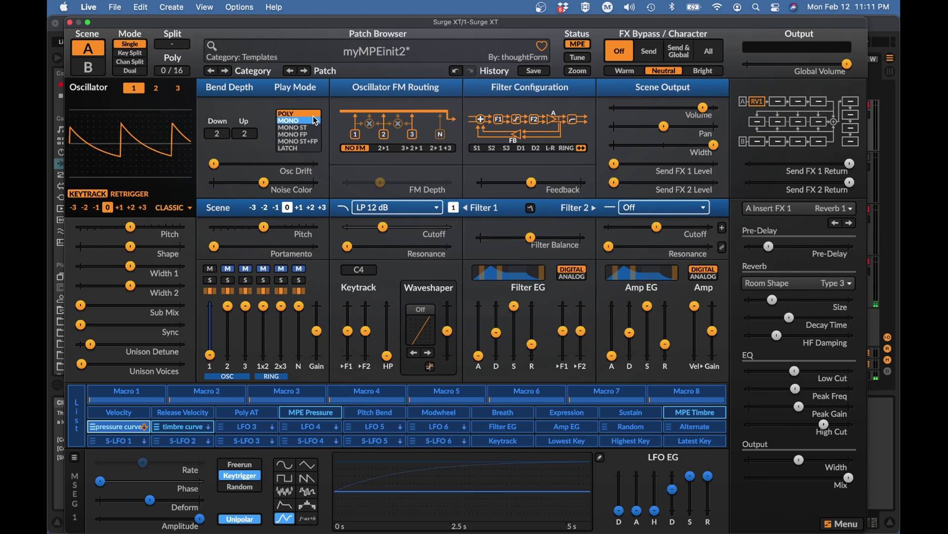
left_click(314, 142)
mouse_move(280, 171)
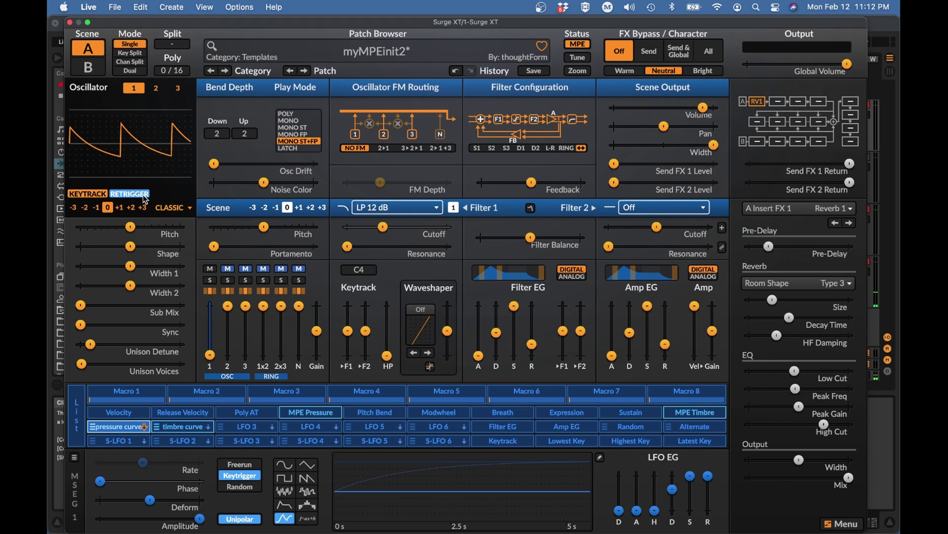
Switch oscillator 1 to the Twist type and look through its available engines.
left_click(171, 208)
left_click(170, 208)
left_click(174, 210)
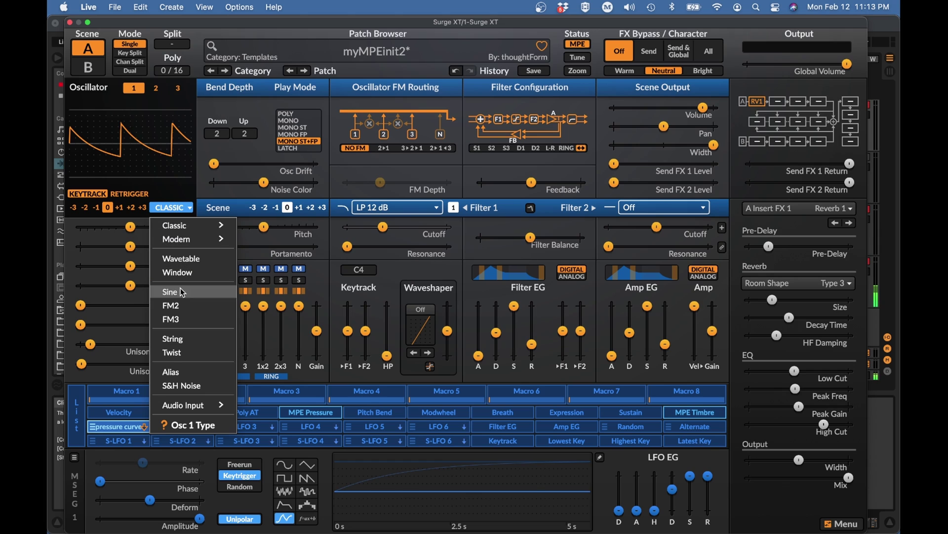
mouse_move(171, 229)
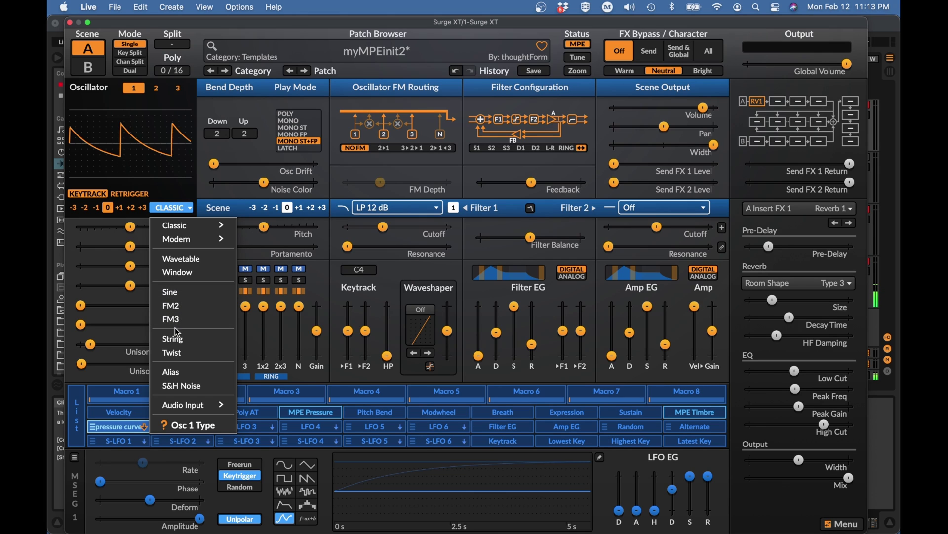
left_click(176, 354)
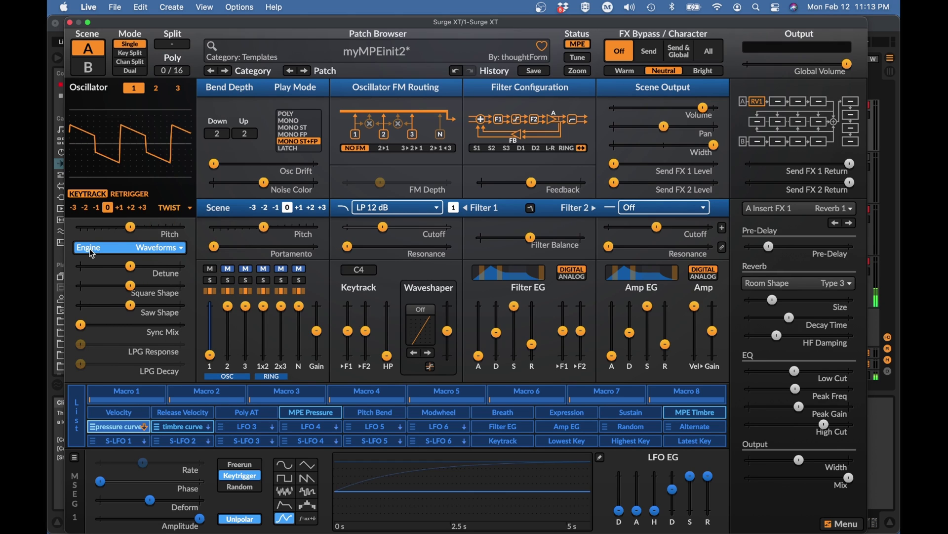
left_click(158, 251)
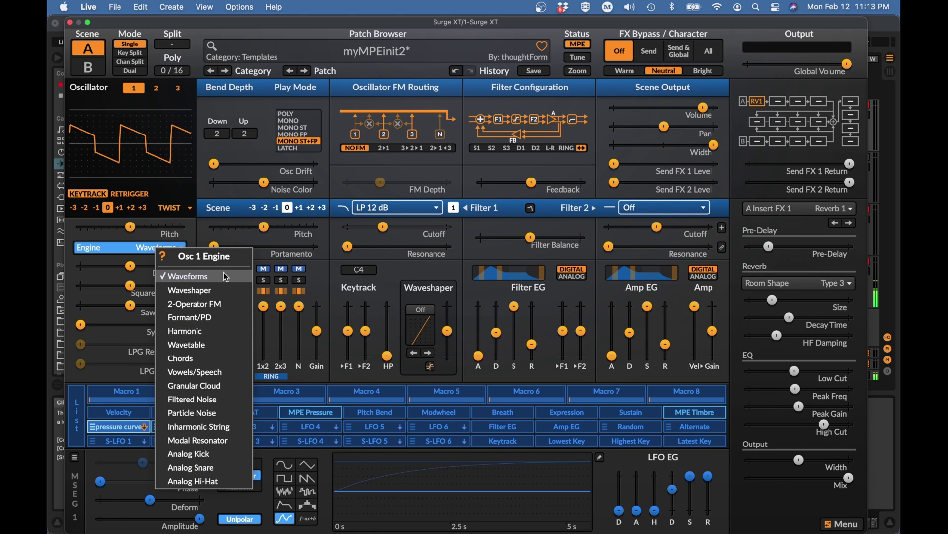
left_click(129, 250)
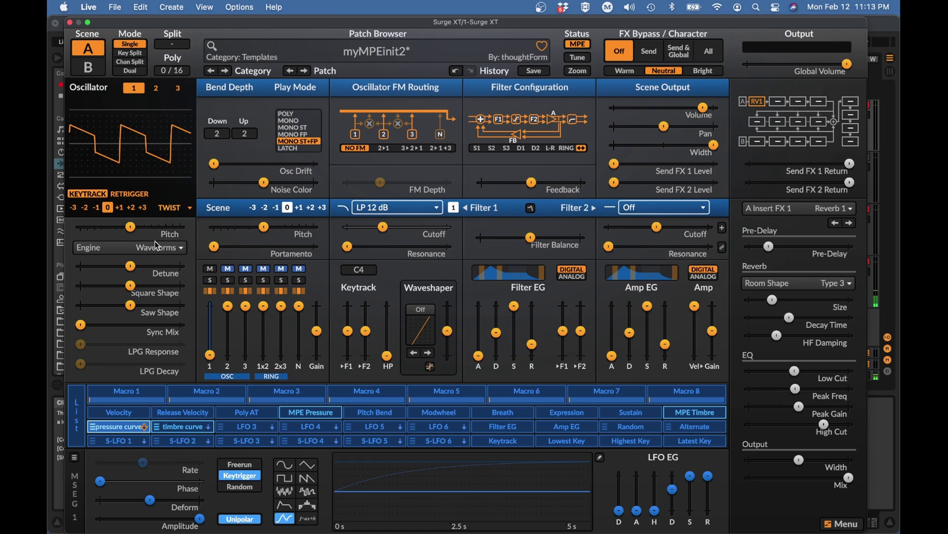
Switch oscillator 1 to the Wavetable type and review the other oscillator types.
left_click(177, 213)
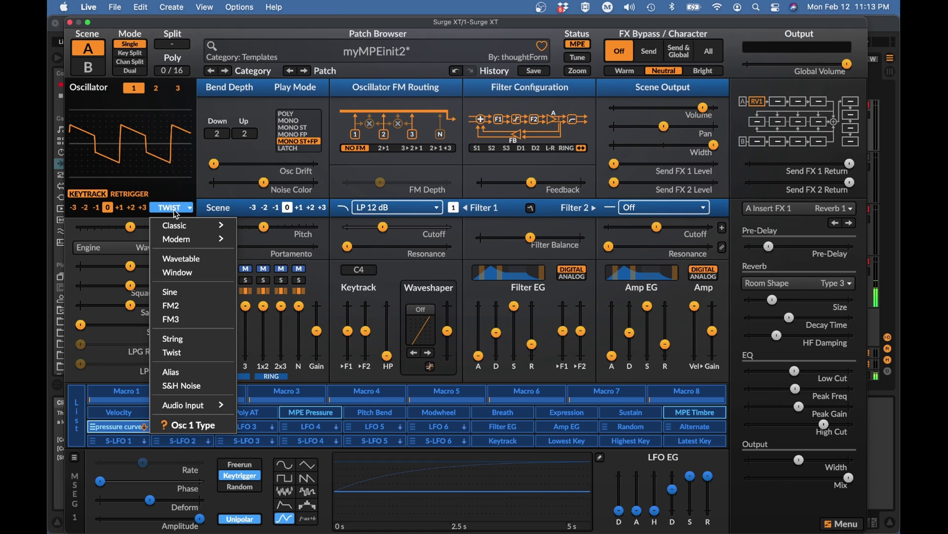
left_click(183, 256)
mouse_move(186, 260)
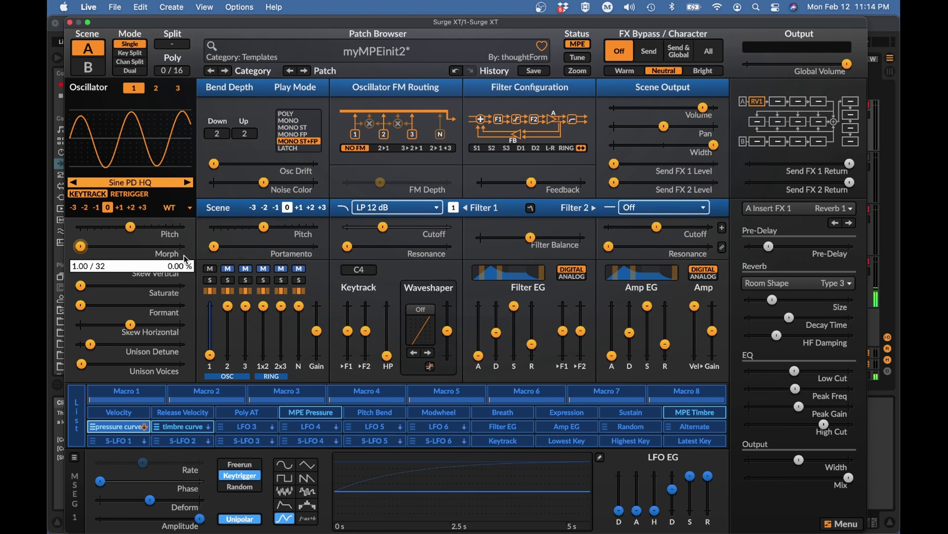
left_click(178, 209)
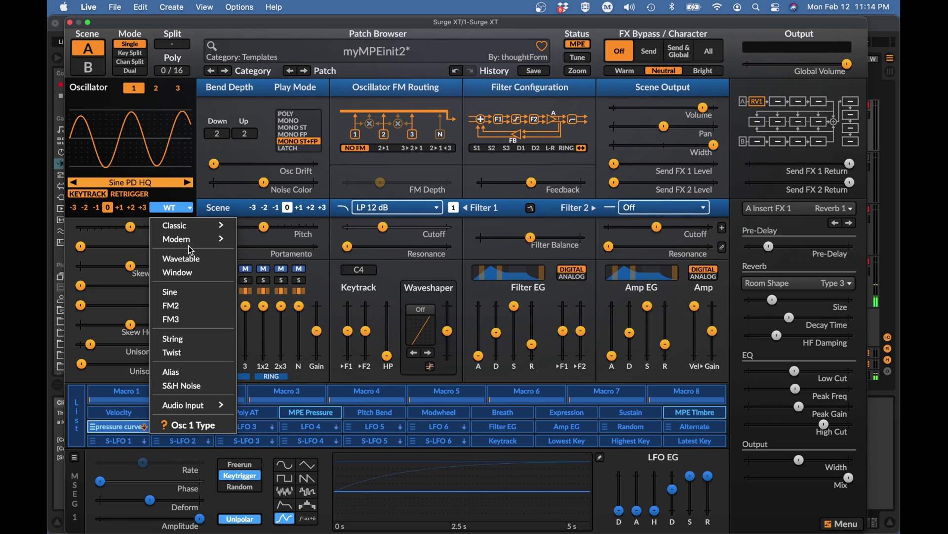
left_click(176, 211)
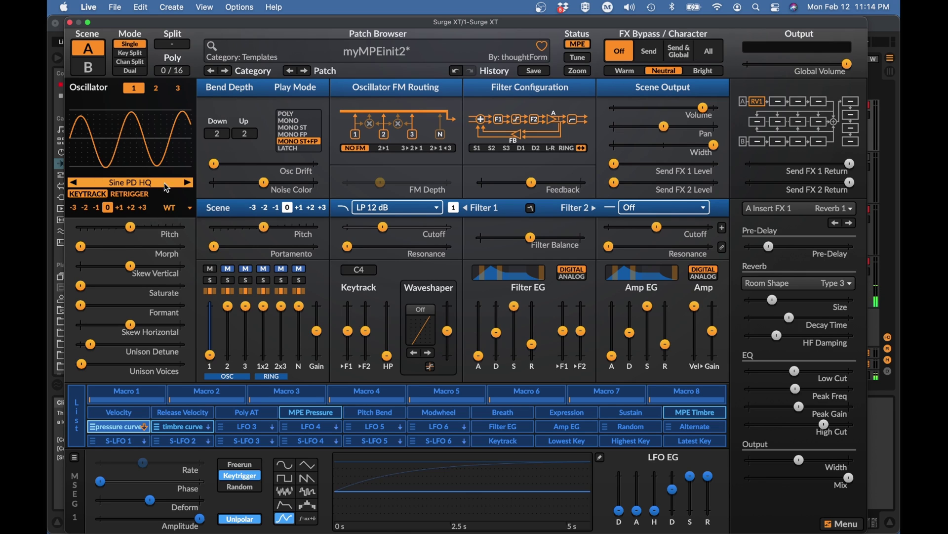
Browse the factory wavetables for oscillator 1 and load Triangle Sine Shape from the Generated category.
left_click(136, 185)
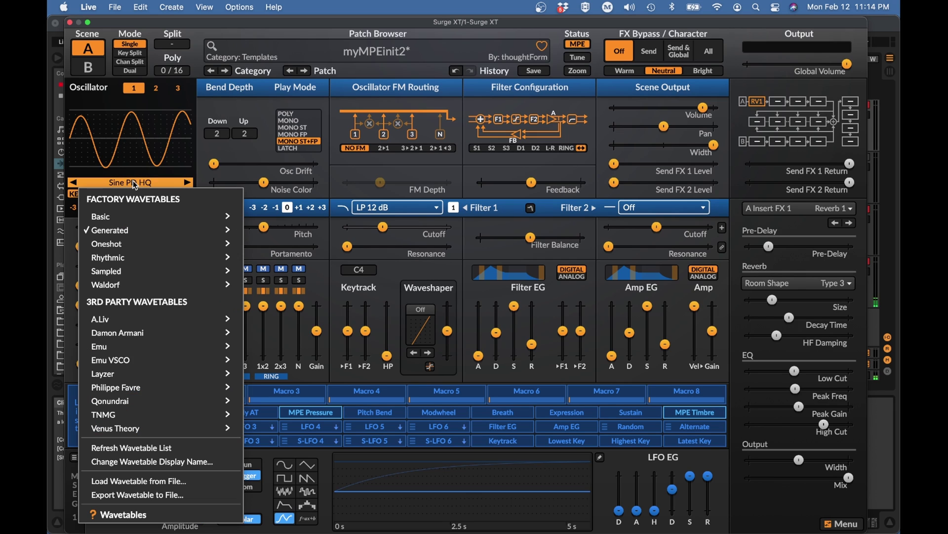
mouse_move(128, 231)
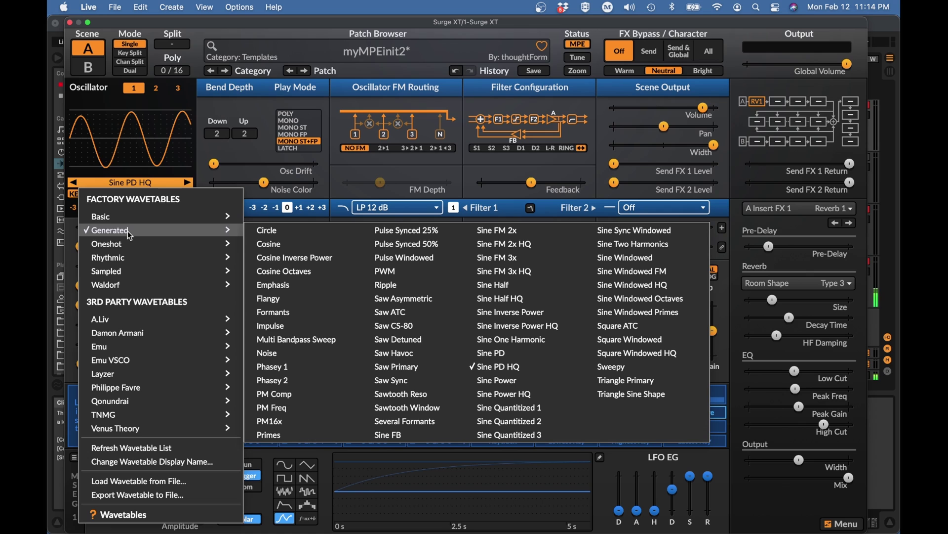
mouse_move(131, 258)
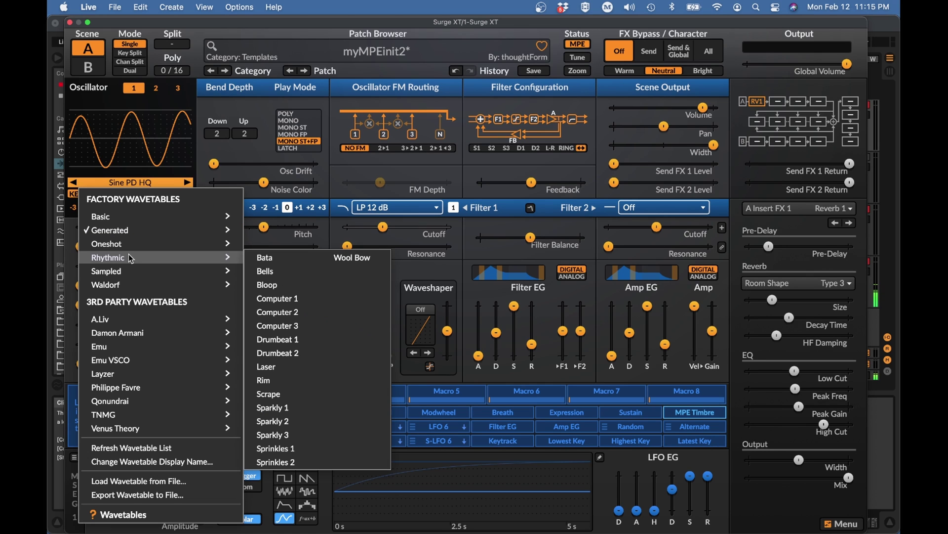
mouse_move(192, 232)
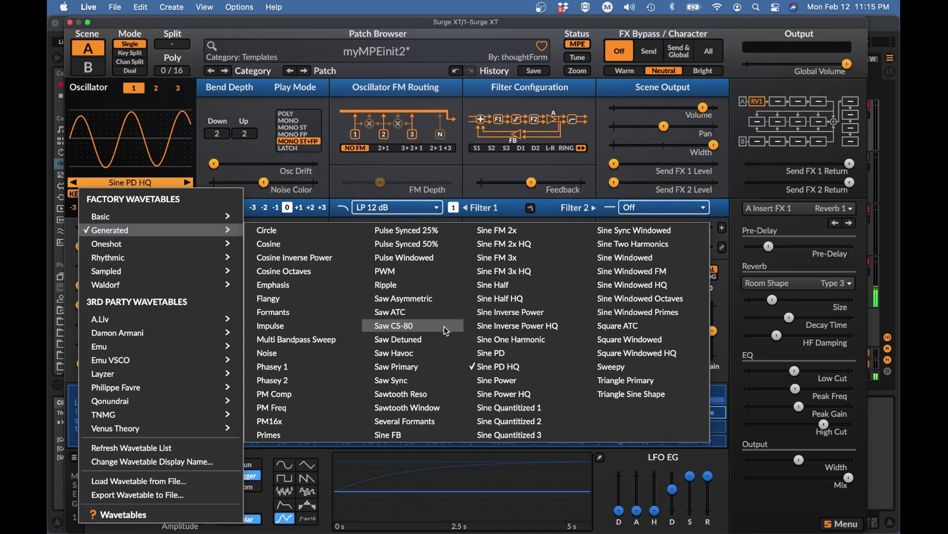
left_click(656, 397)
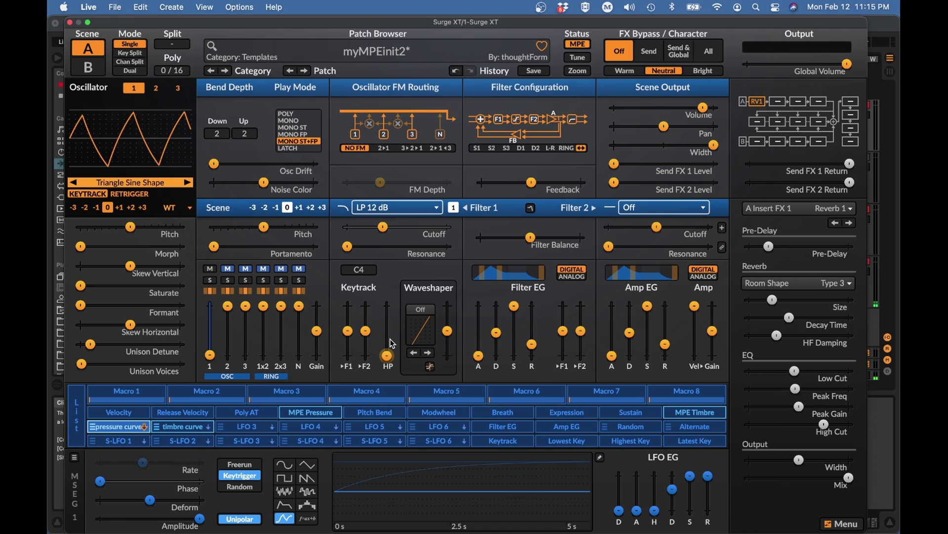
Try the MONO ST, MONO FP and MONO ST+FP play modes for the scene and settle on MONO FP.
mouse_move(391, 340)
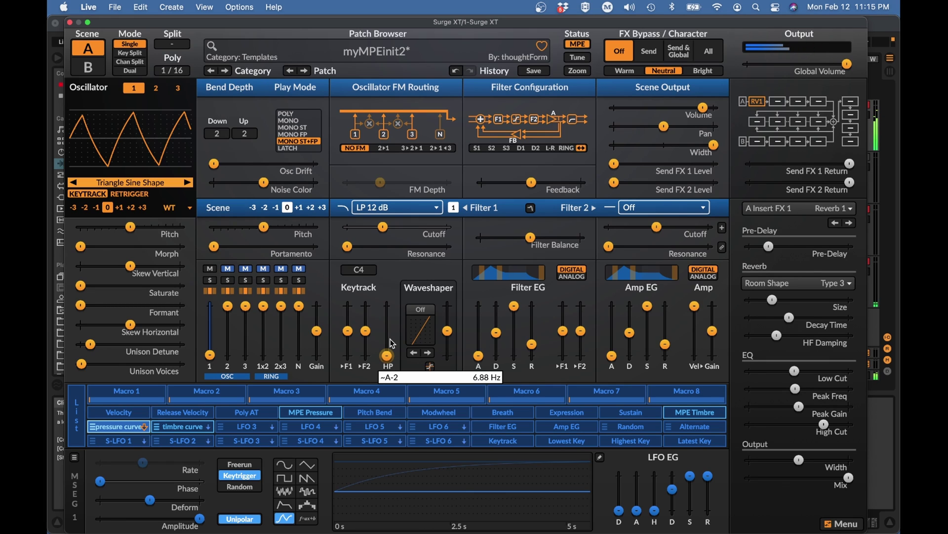
left_click(294, 128)
left_click(291, 134)
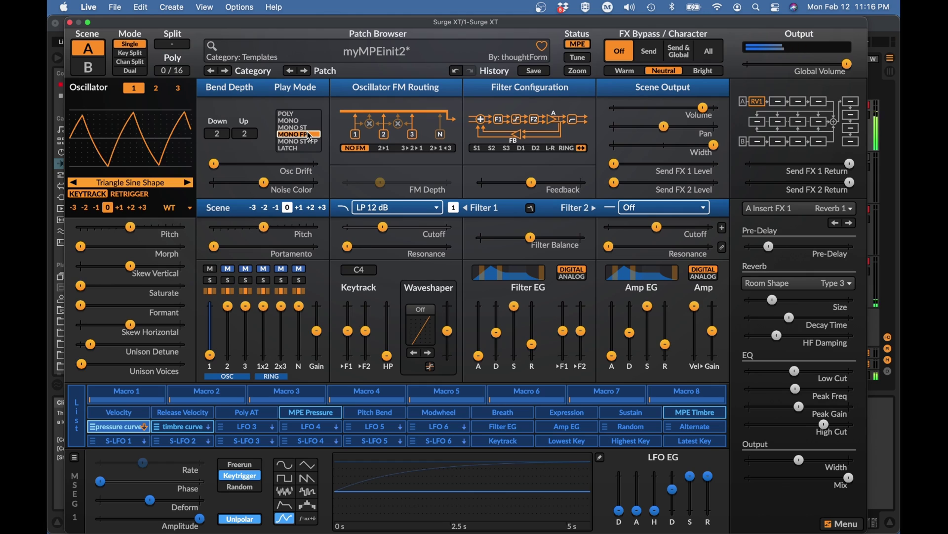
left_click(304, 126)
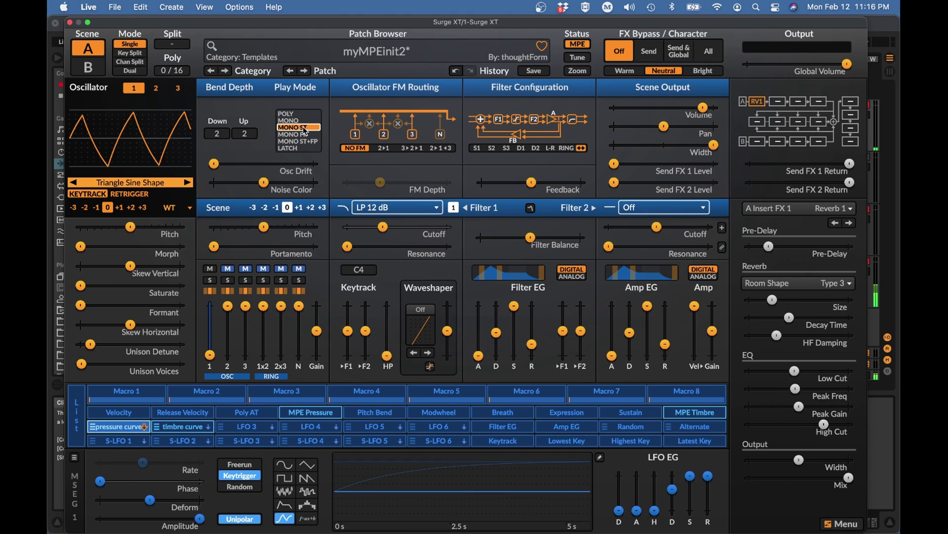
left_click(314, 140)
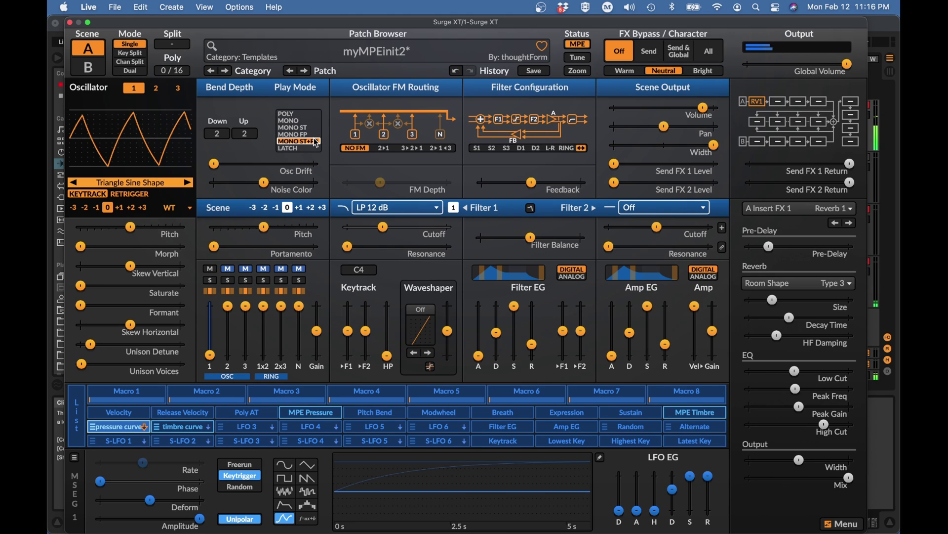
left_click(311, 137)
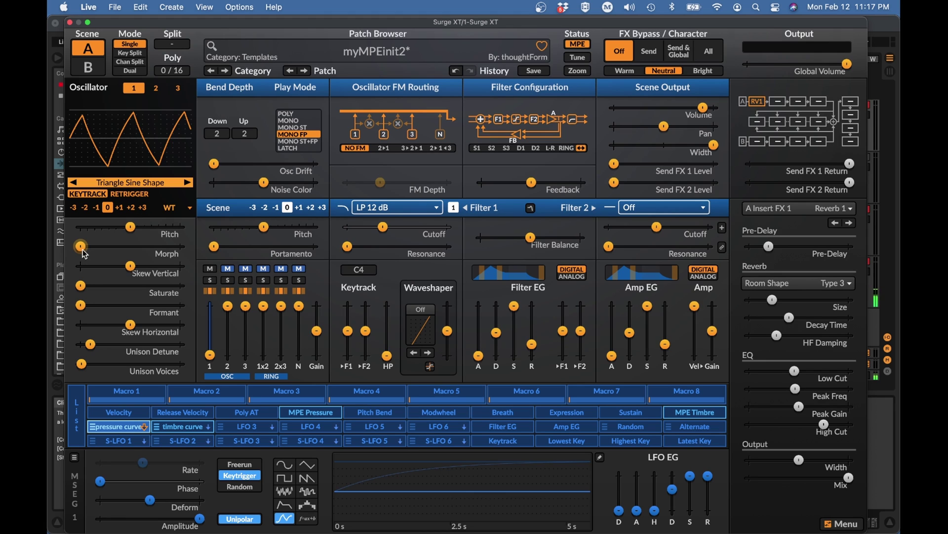
Raise oscillator 1's Morph to about 15% and assign the timbre curve to modulate it negatively down to its minimum.
mouse_move(80, 246)
left_mouse_down()
mouse_move(184, 246)
mouse_move(78, 246)
mouse_move(93, 247)
left_mouse_up()
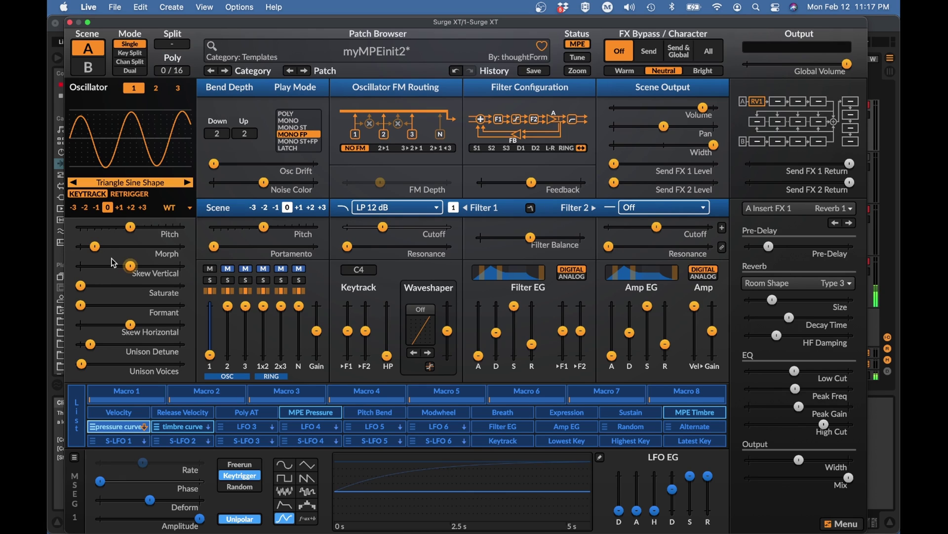
mouse_move(95, 248)
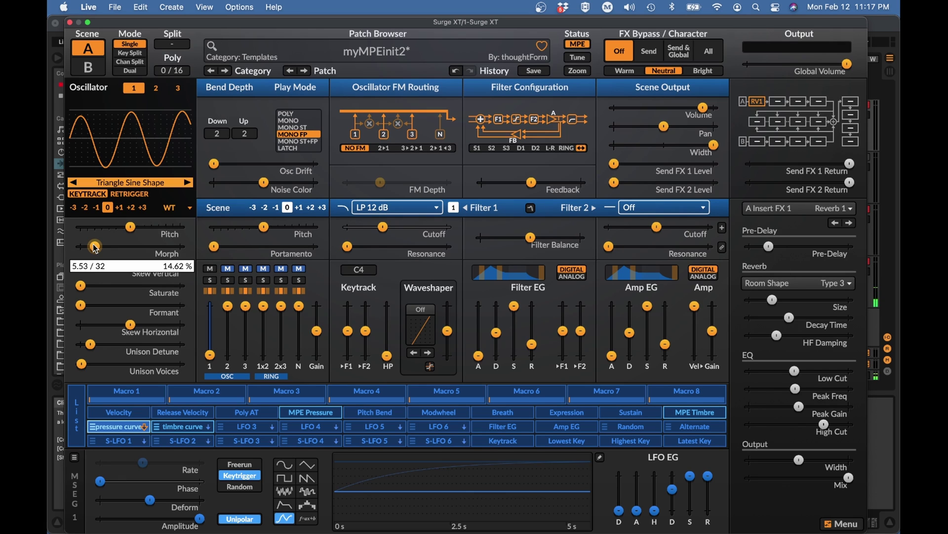
left_click(188, 429)
left_click(188, 428)
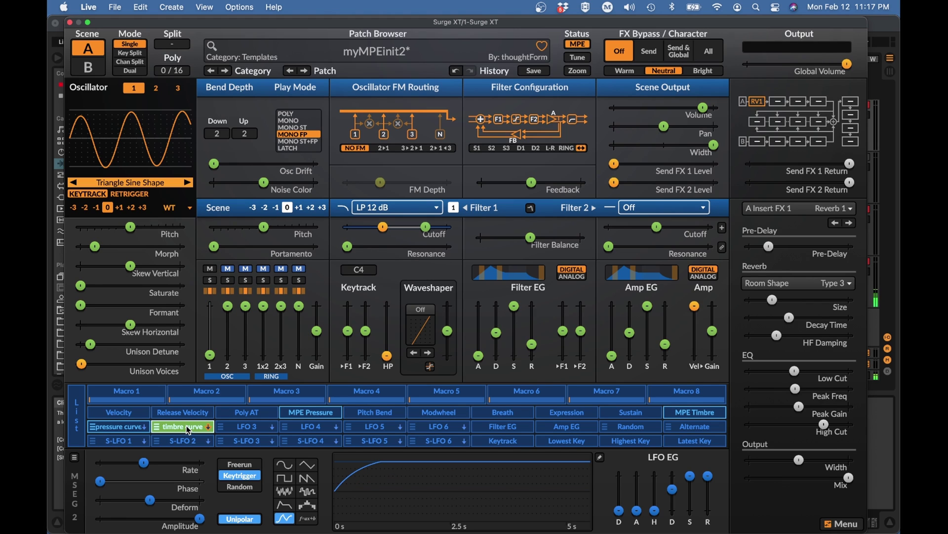
left_click_drag(96, 247, 79, 243)
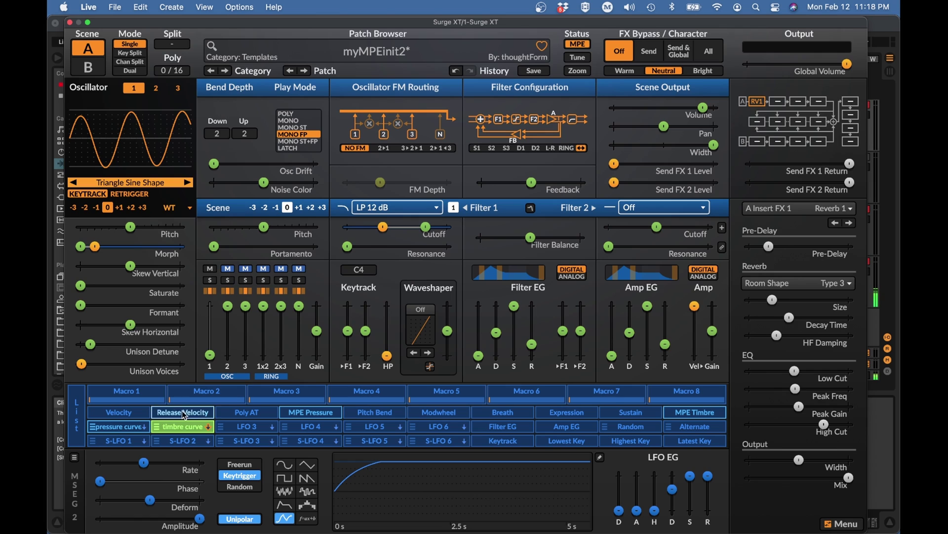
left_click(181, 428)
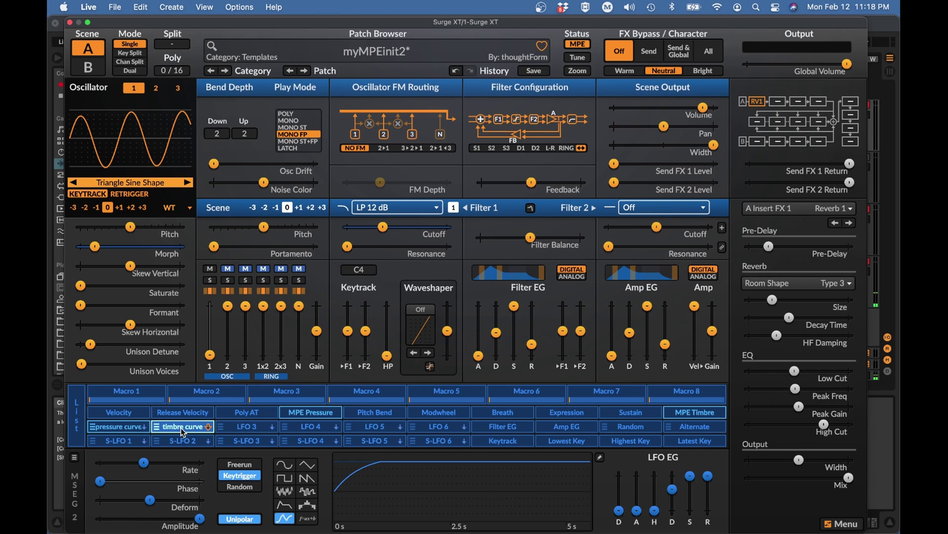
Turn Filter 1 off and bend the timbre curve's MSEG segment into a slow-starting rise with its midpoint at about 0.25.
left_click(396, 210)
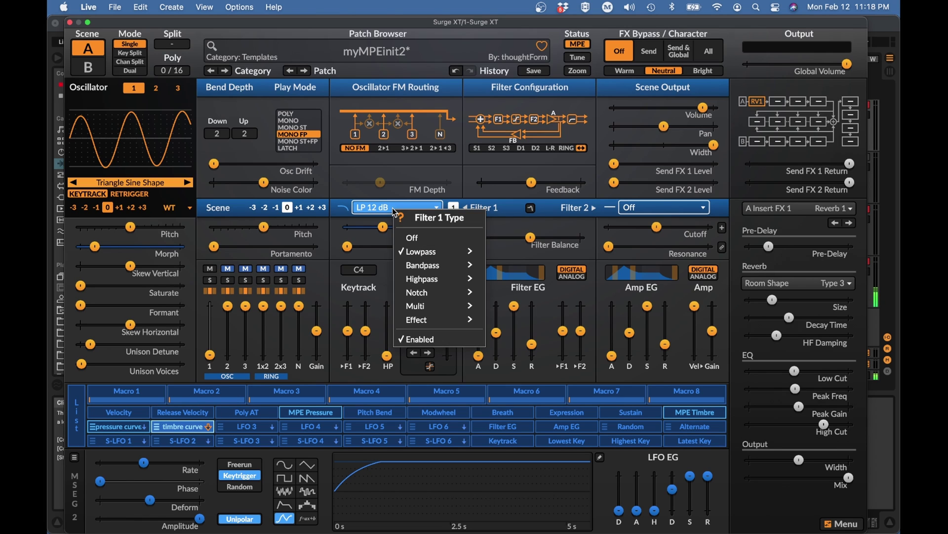
left_click(414, 237)
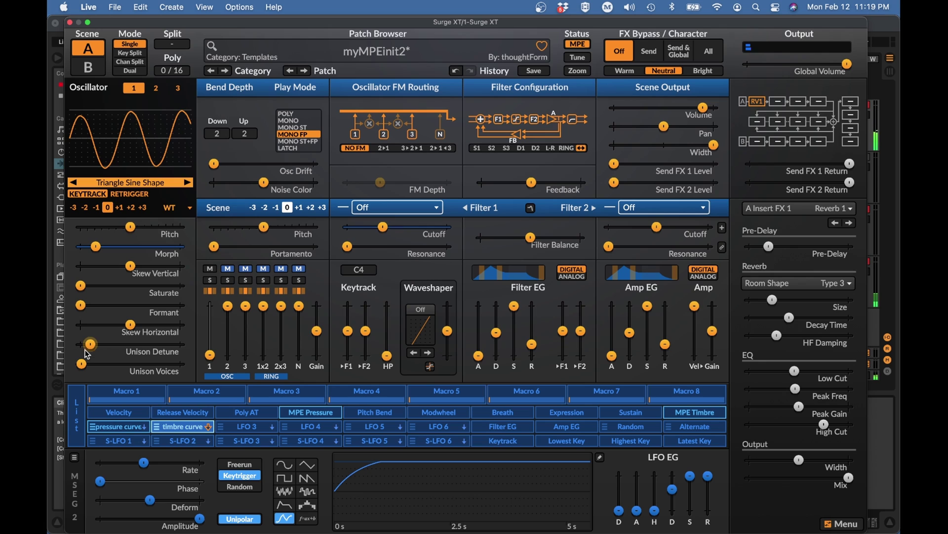
left_click(186, 427)
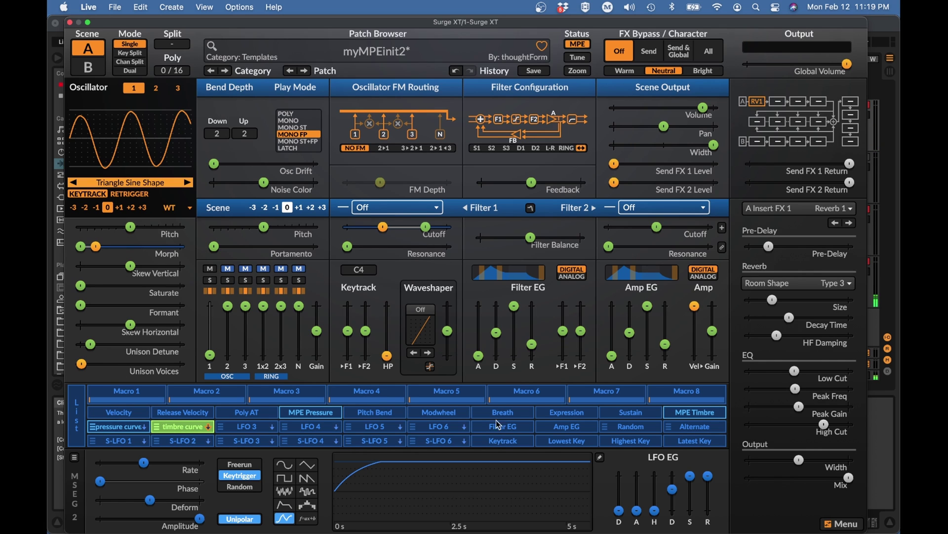
left_click(600, 455)
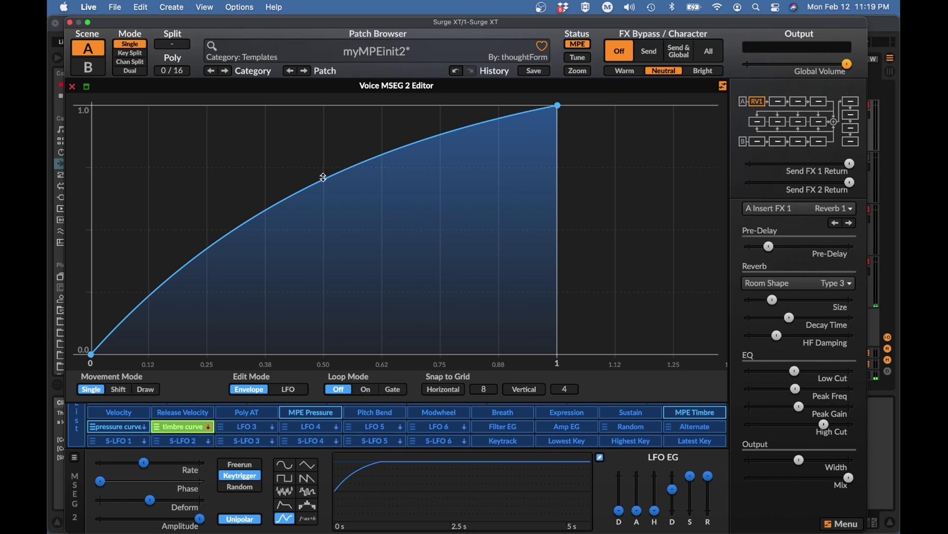
left_click_drag(324, 179, 311, 298)
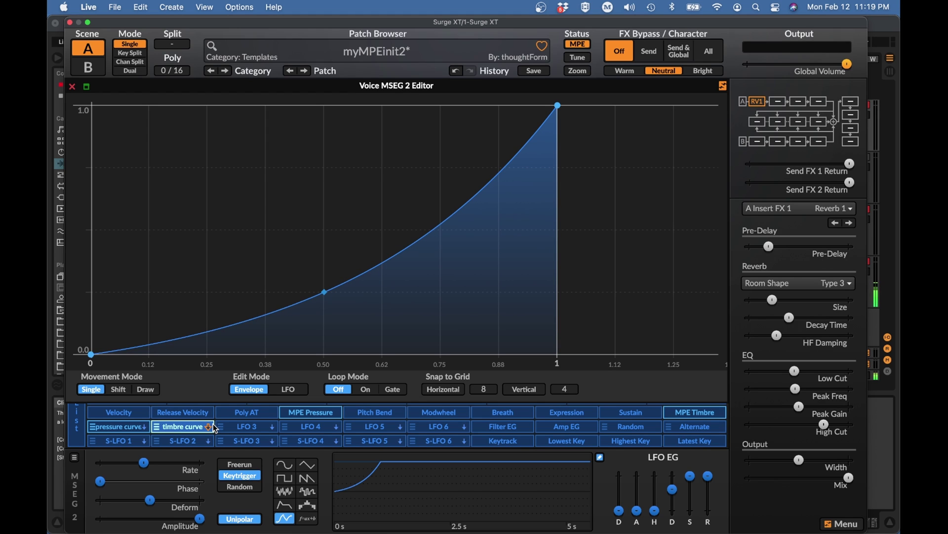
left_click(600, 458)
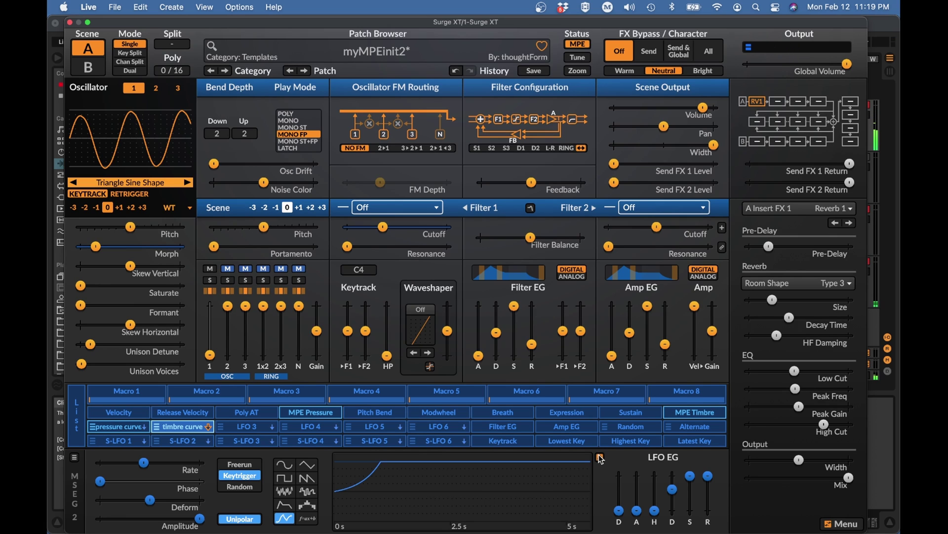
Set Filter 1 to the LP 12 dB lowpass and increase the timbre curve's modulation depth on its cutoff.
left_click(410, 206)
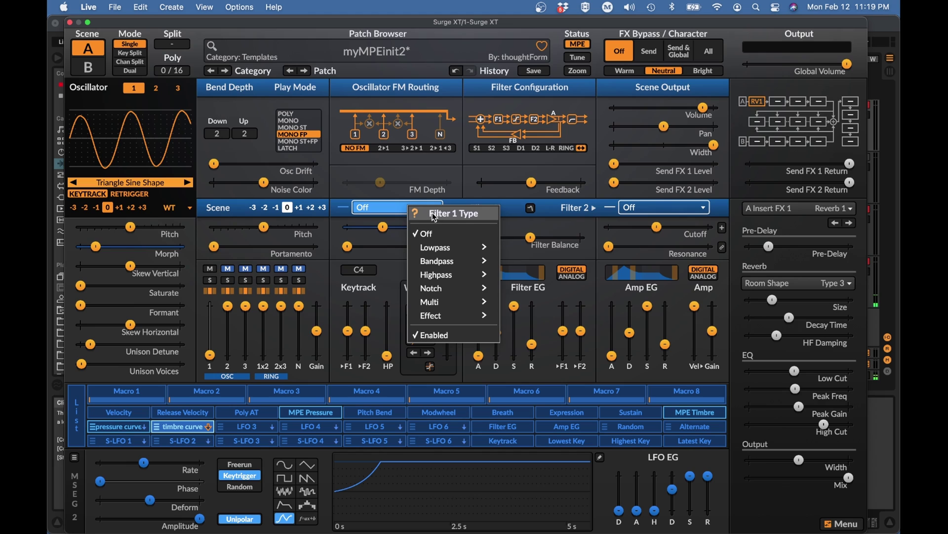
mouse_move(438, 244)
left_click(530, 248)
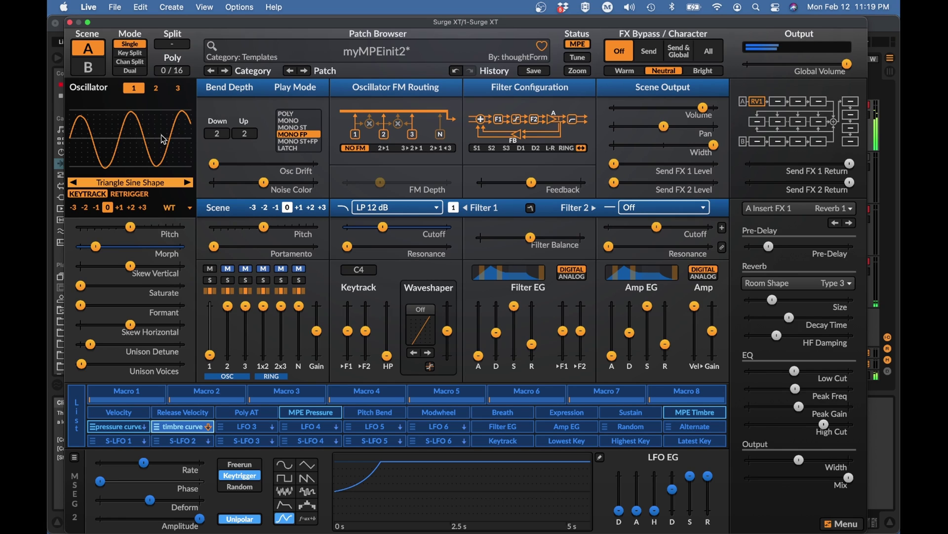
left_click(184, 427)
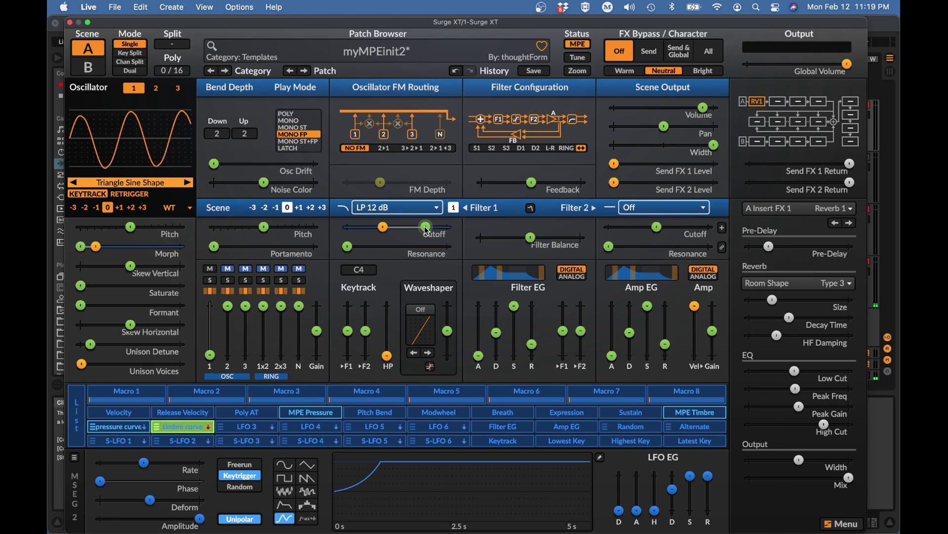
left_click_drag(428, 230, 436, 230)
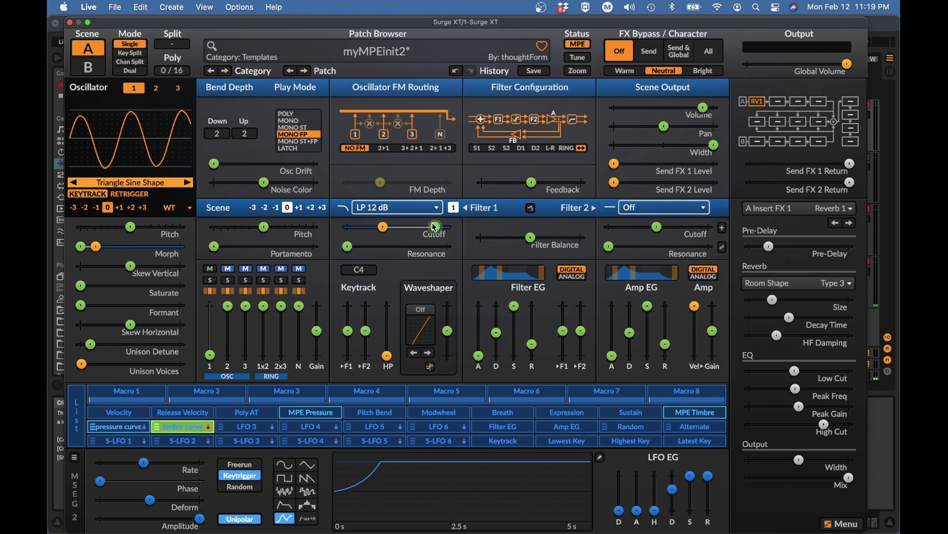
left_click(183, 427)
Show oscillator 2 and set the oscillator FM routing so that oscillator 2 modulates oscillator 1.
mouse_move(383, 326)
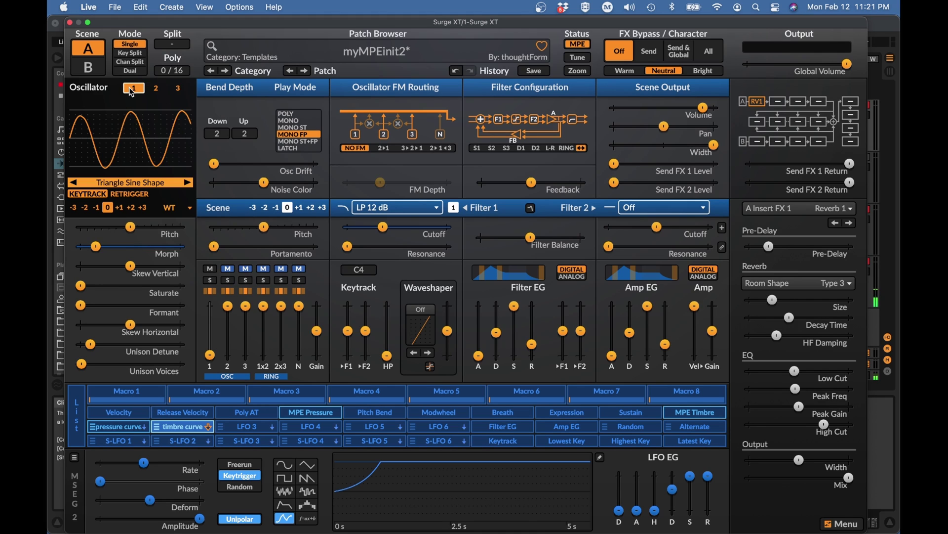
left_click(157, 92)
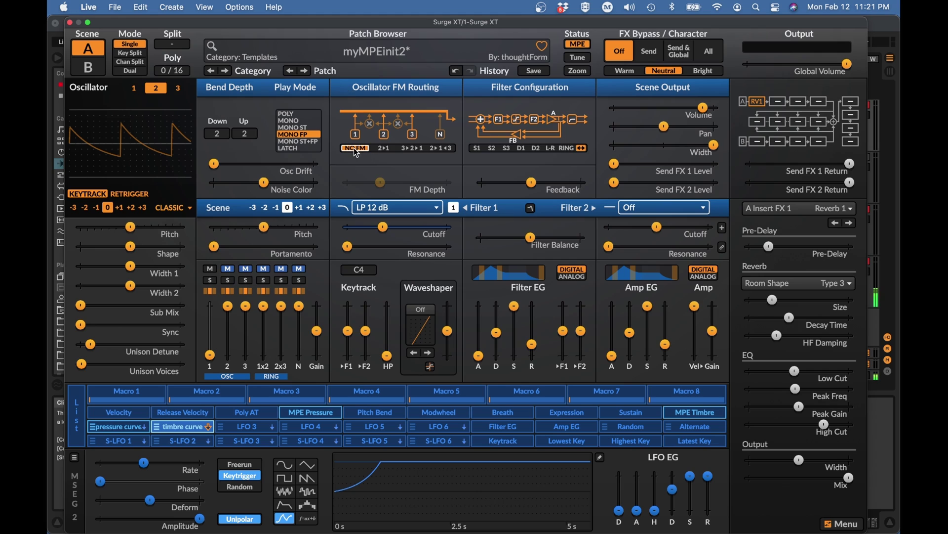
left_click(391, 148)
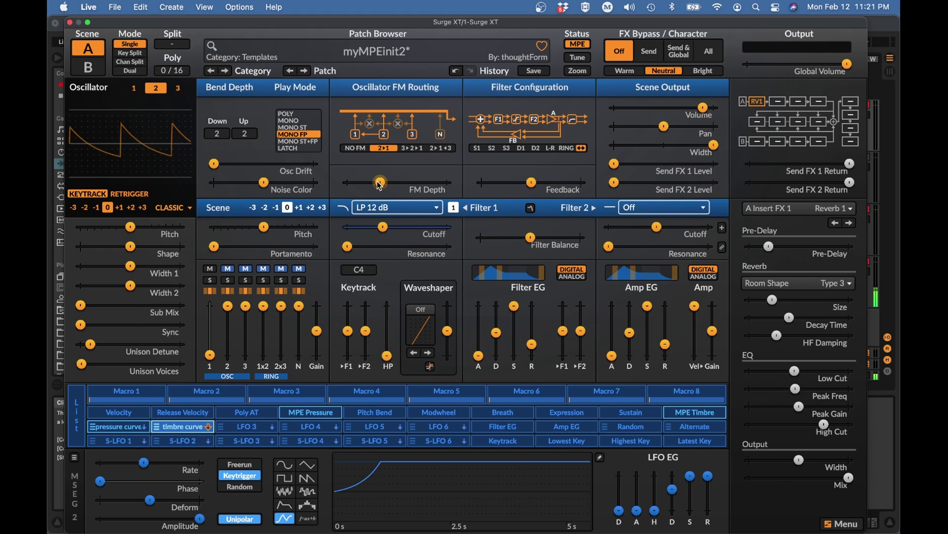
mouse_move(380, 186)
Switch oscillator 2 to the Twist type with the Filtered Noise engine.
left_click(172, 208)
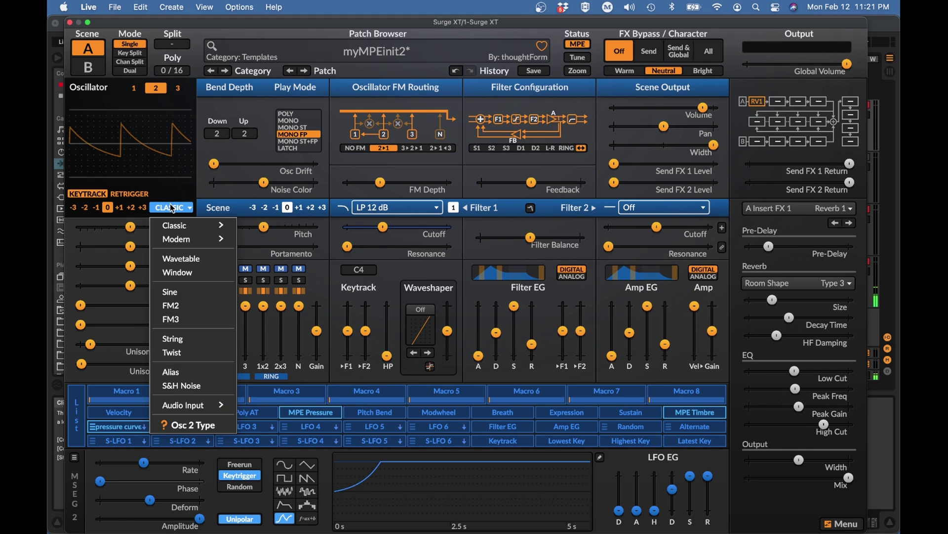
left_click(180, 354)
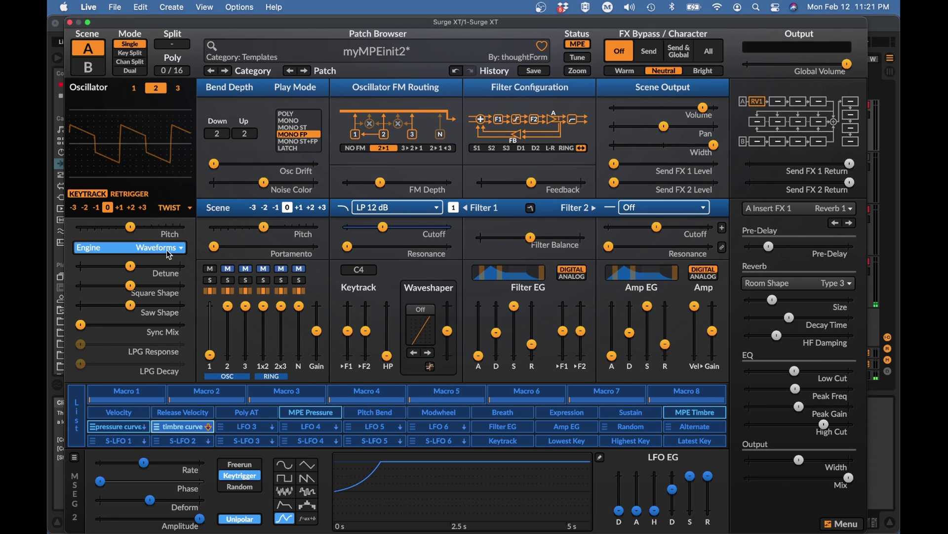
left_click(143, 250)
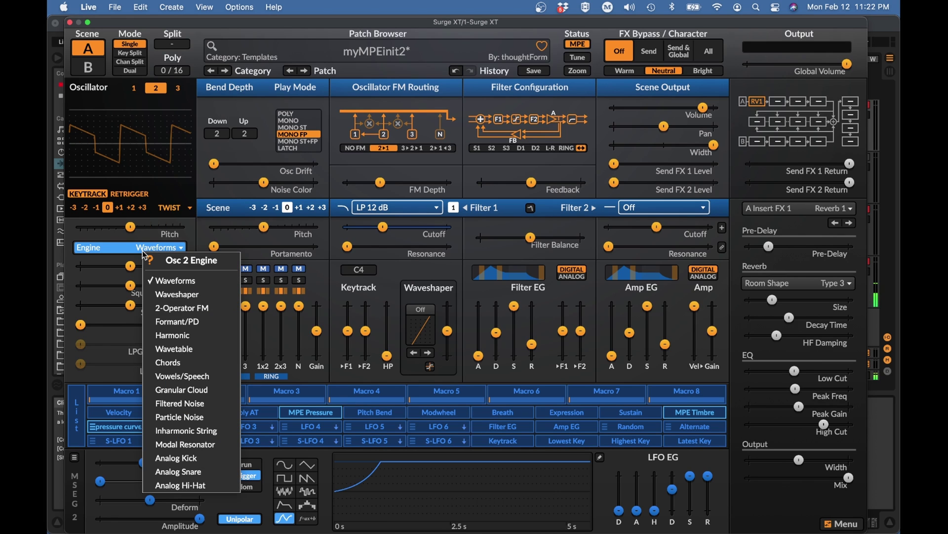
left_click(185, 402)
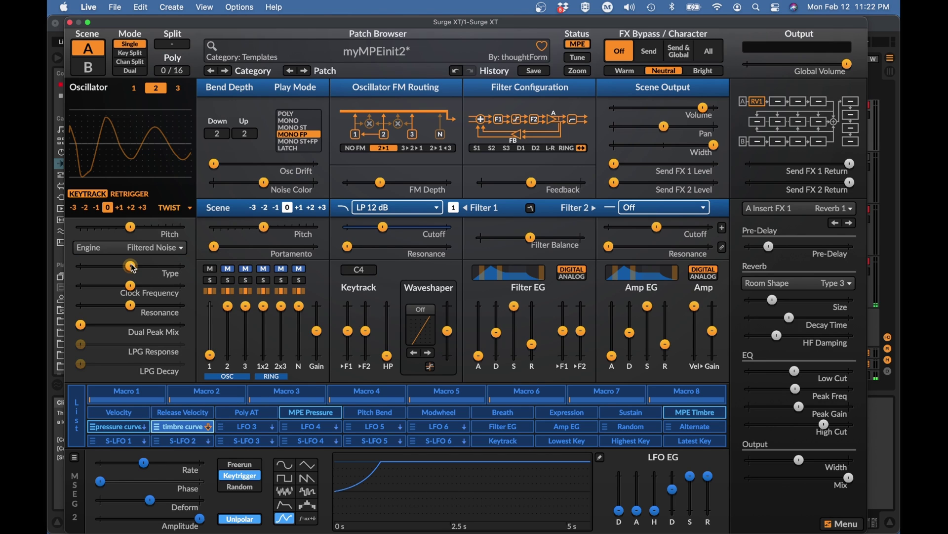
Raise the filtered noise's Type and Clock Frequency to maximum and its Resonance to about 95%.
left_click_drag(130, 265, 180, 285)
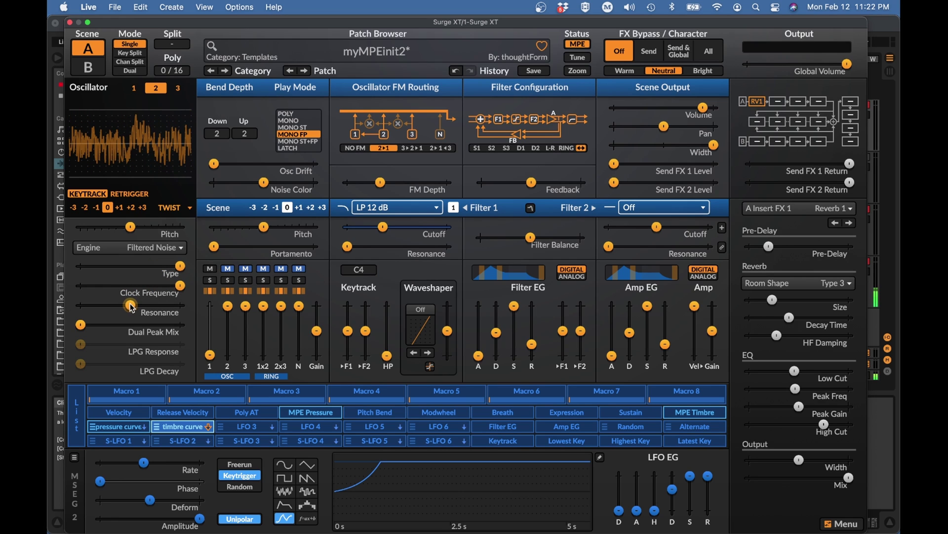
left_click_drag(131, 305, 176, 309)
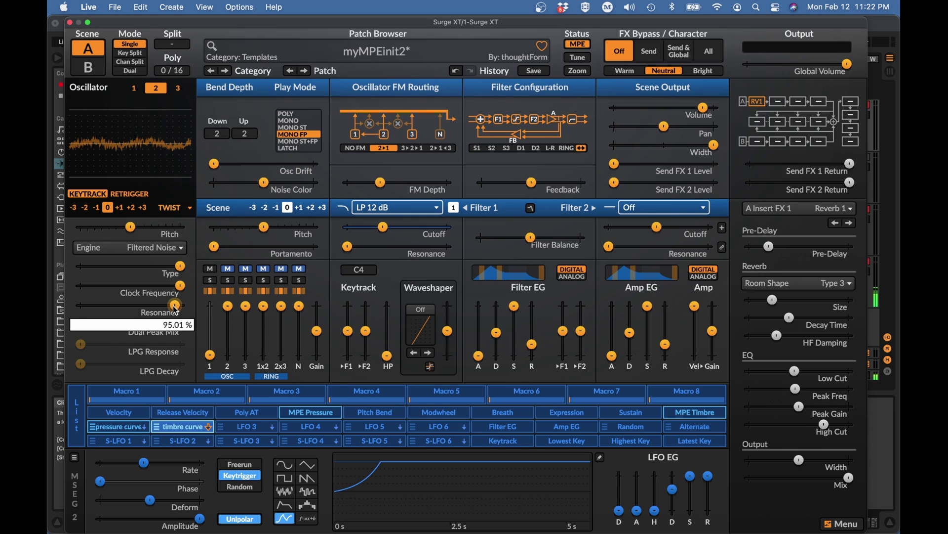
left_click_drag(176, 309, 176, 310)
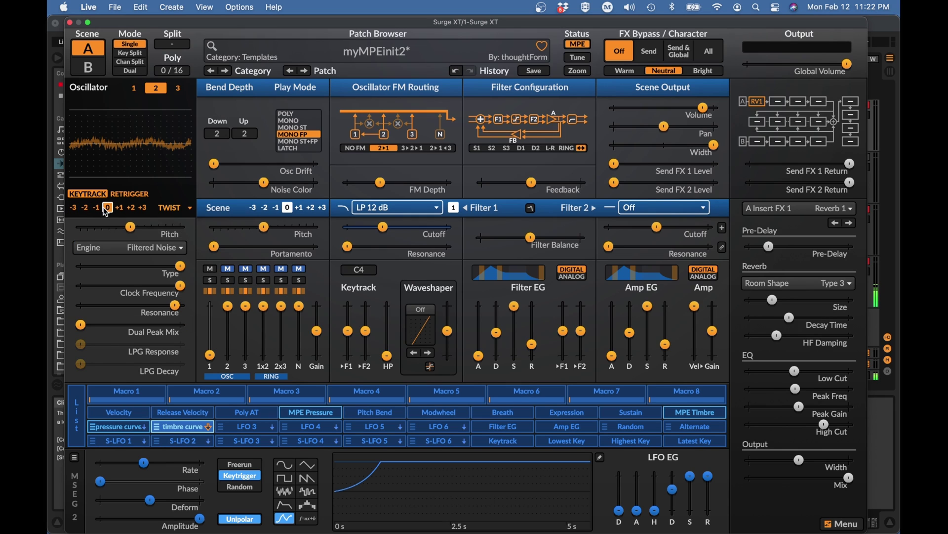
Set oscillator 2's octave to +1 and adjust the oscillator FM Depth down to about -31.7 dB.
left_click(107, 207)
left_click(120, 208)
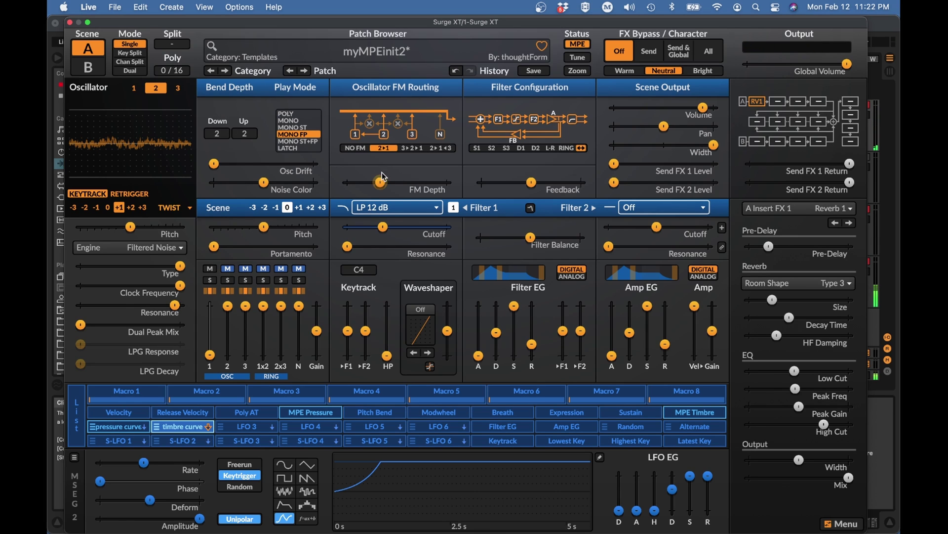
left_click_drag(384, 176, 404, 183)
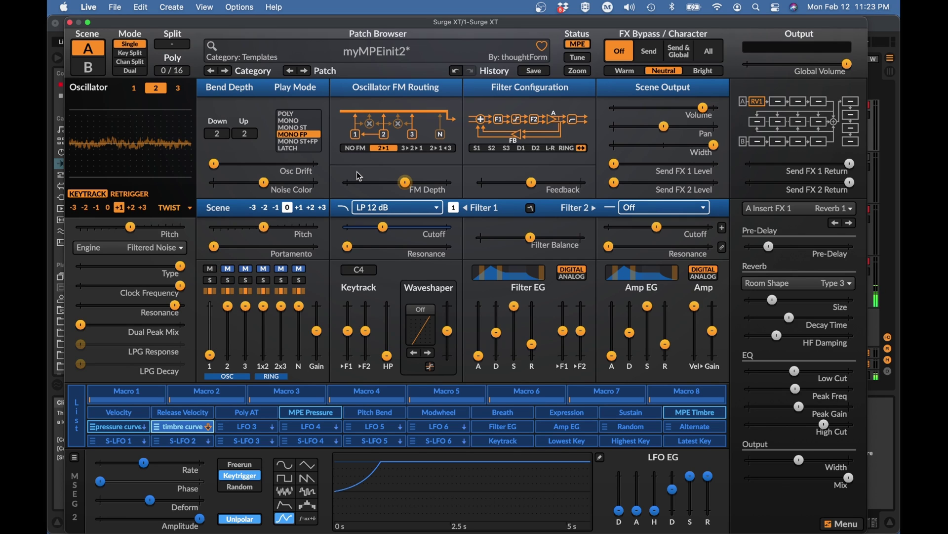
left_click_drag(405, 181, 427, 183)
mouse_move(428, 187)
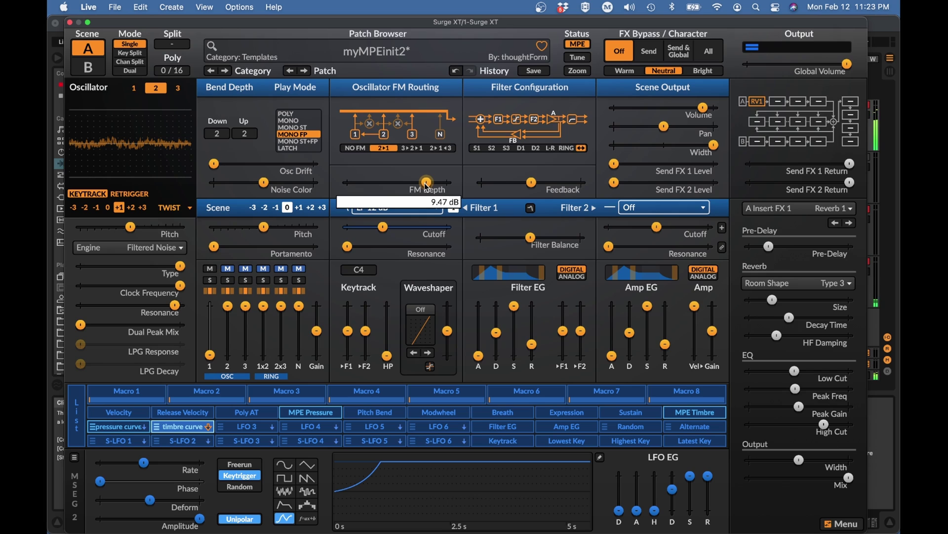
left_click_drag(427, 182, 370, 182)
right_click(370, 182)
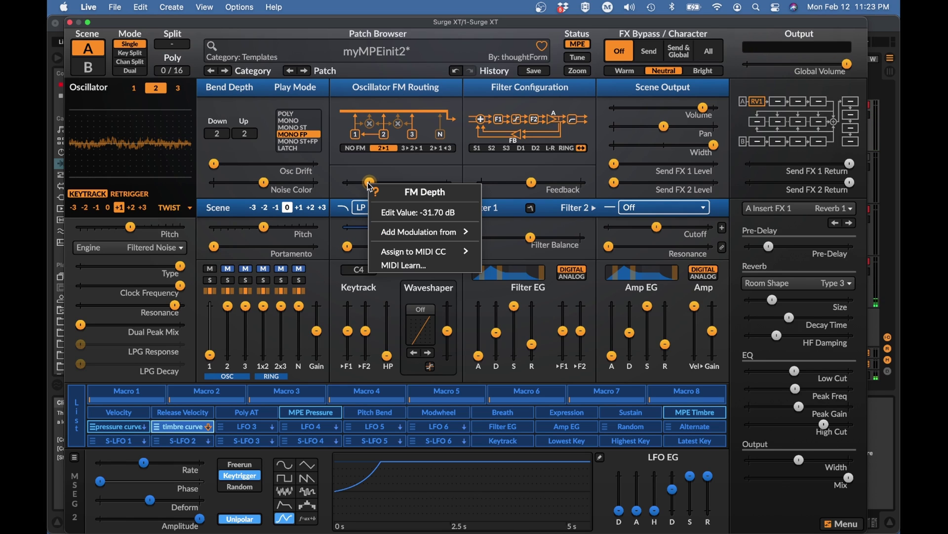
mouse_move(403, 239)
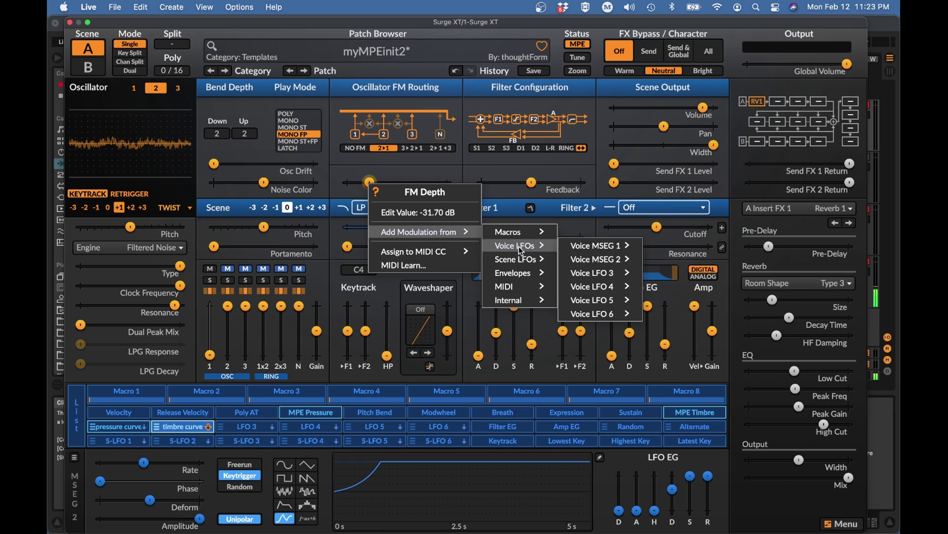
mouse_move(518, 250)
left_click(419, 170)
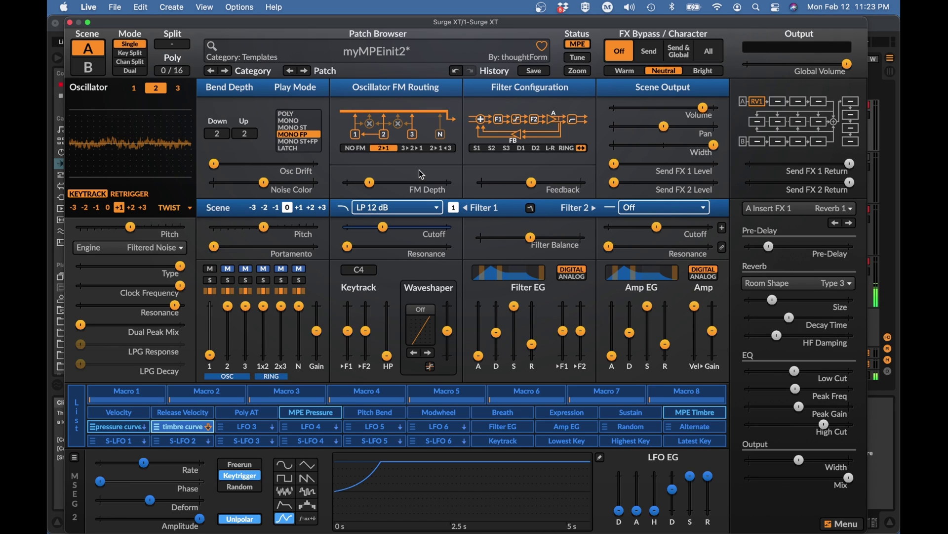
Modulate FM Depth from the pressure curve (MSEG 1) by 30 dB and raise the base FM Depth slightly.
right_click(369, 184)
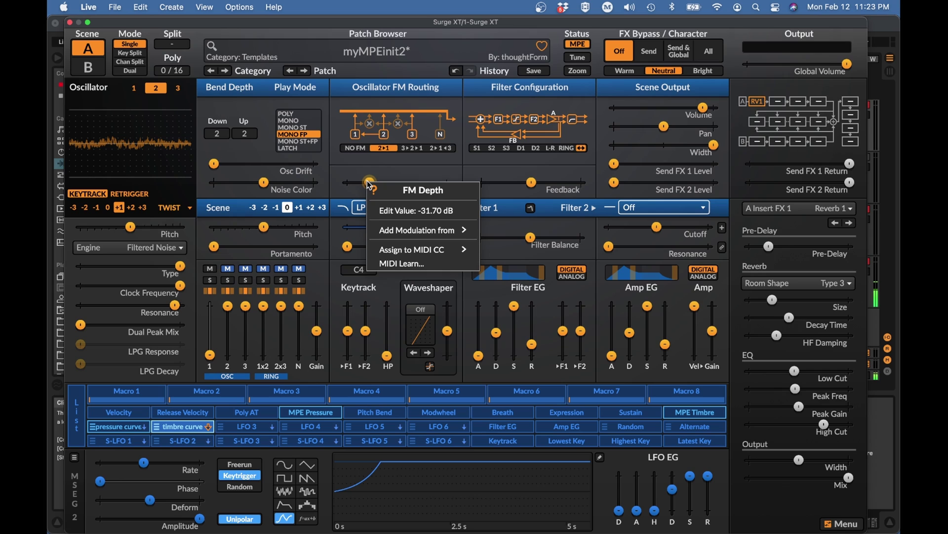
mouse_move(390, 231)
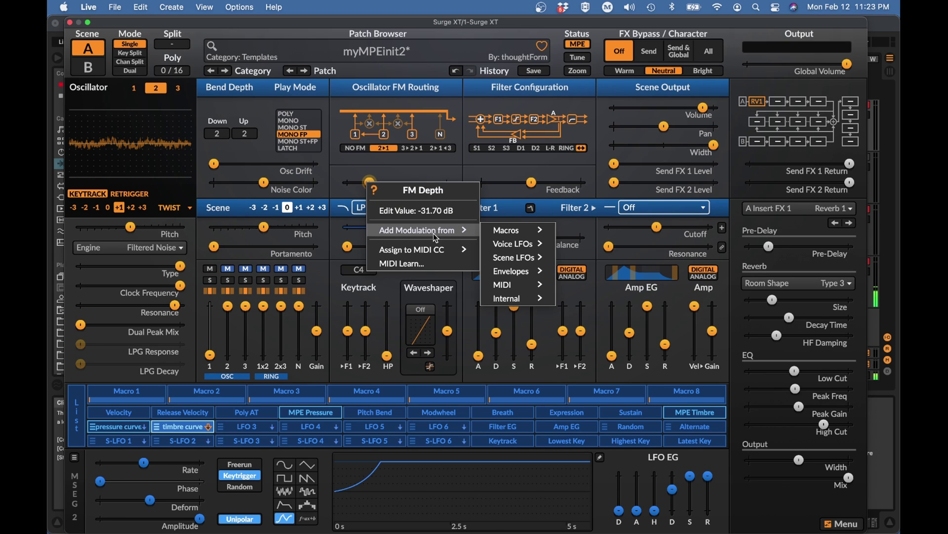
mouse_move(486, 237)
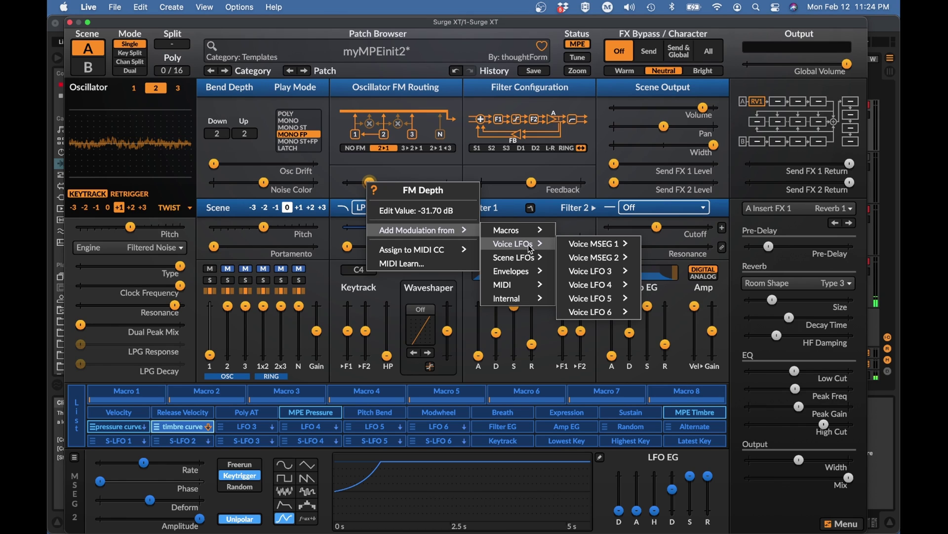
mouse_move(619, 245)
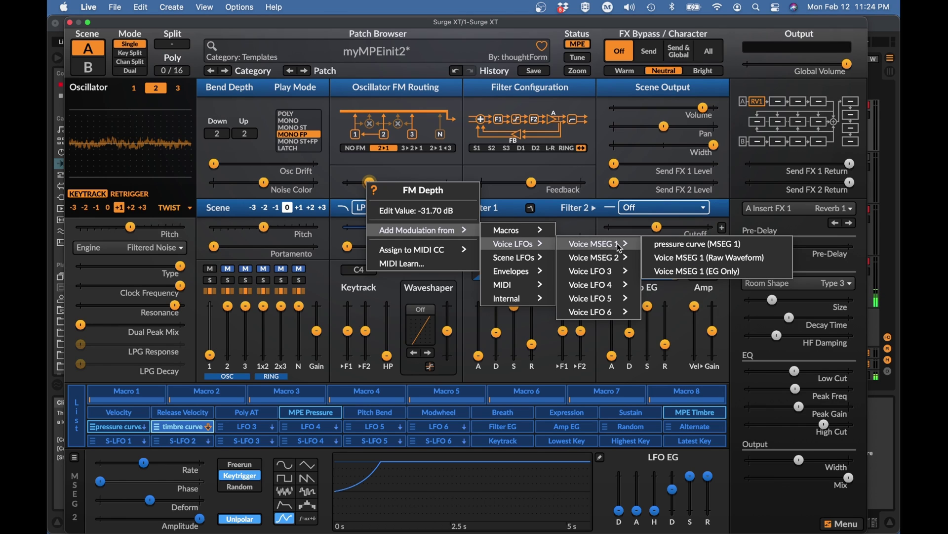
left_click(683, 244)
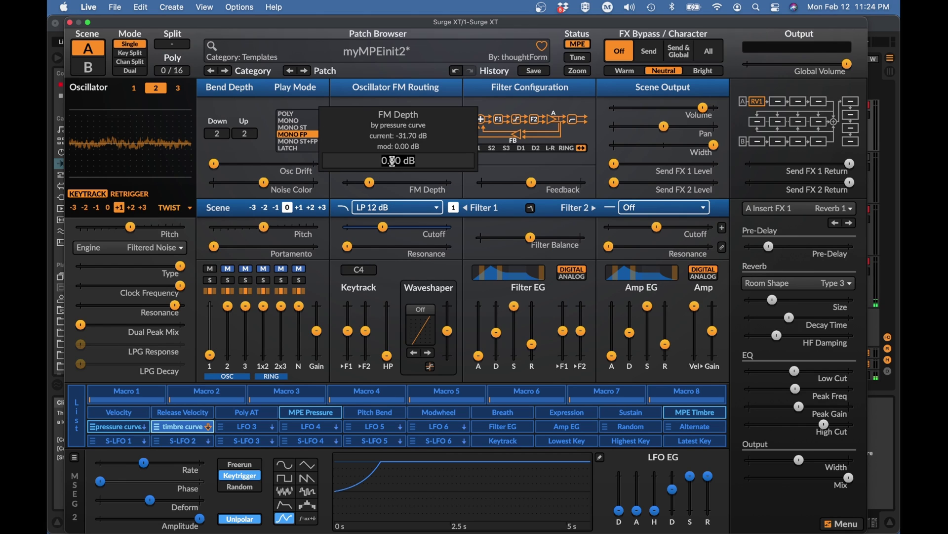
type("30")
key("Return")
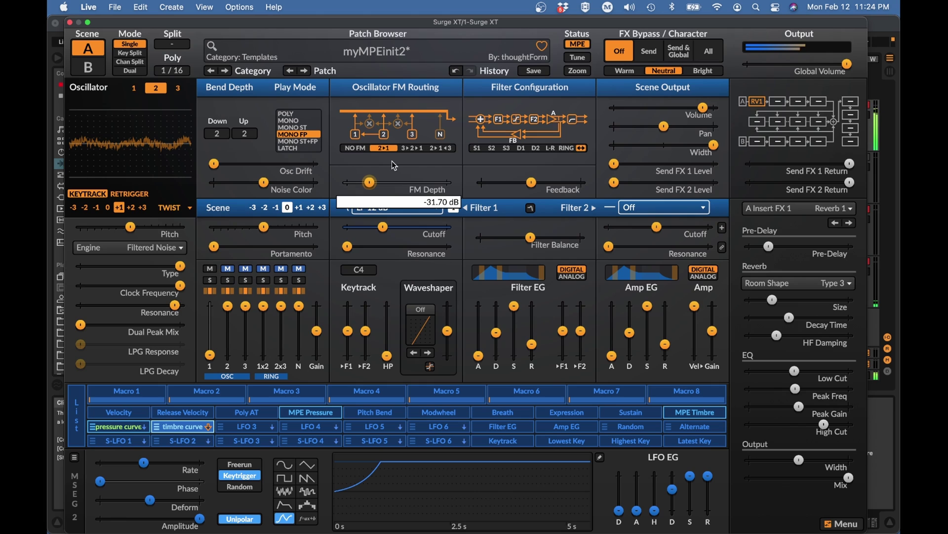
left_click_drag(376, 183, 389, 184)
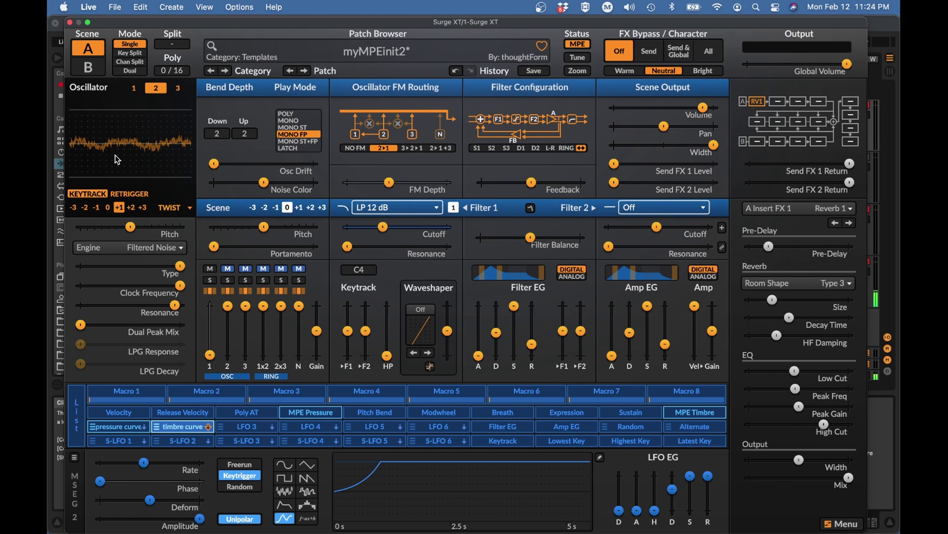
Save the patch under the name demoflute in the Templates category.
left_click(392, 55)
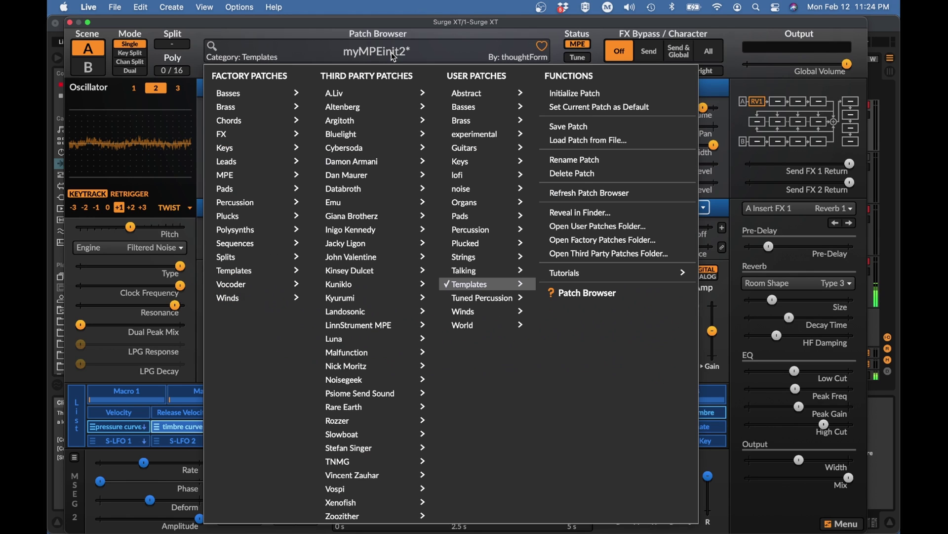
left_click(571, 126)
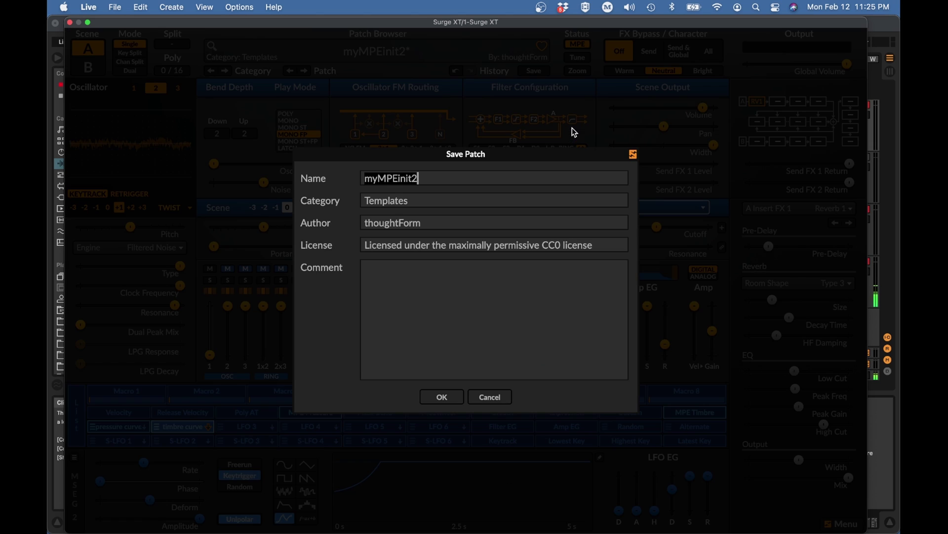
left_click(451, 172)
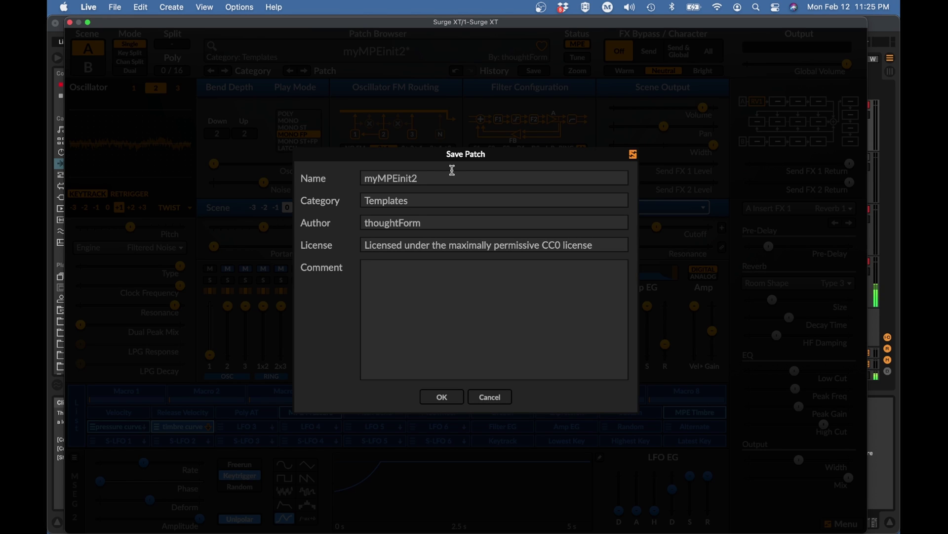
type("demoflute")
left_click_drag(418, 178, 344, 178)
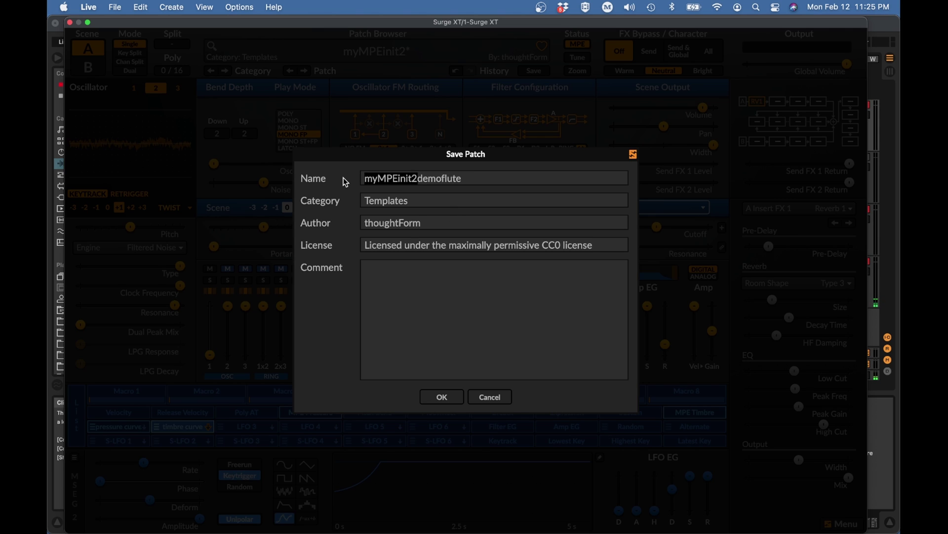
key("BackSpace")
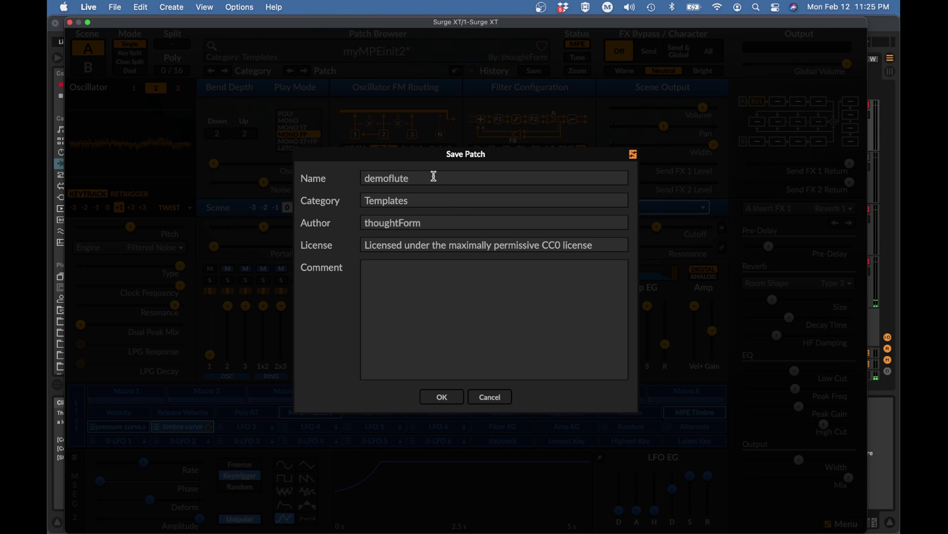
left_click(443, 397)
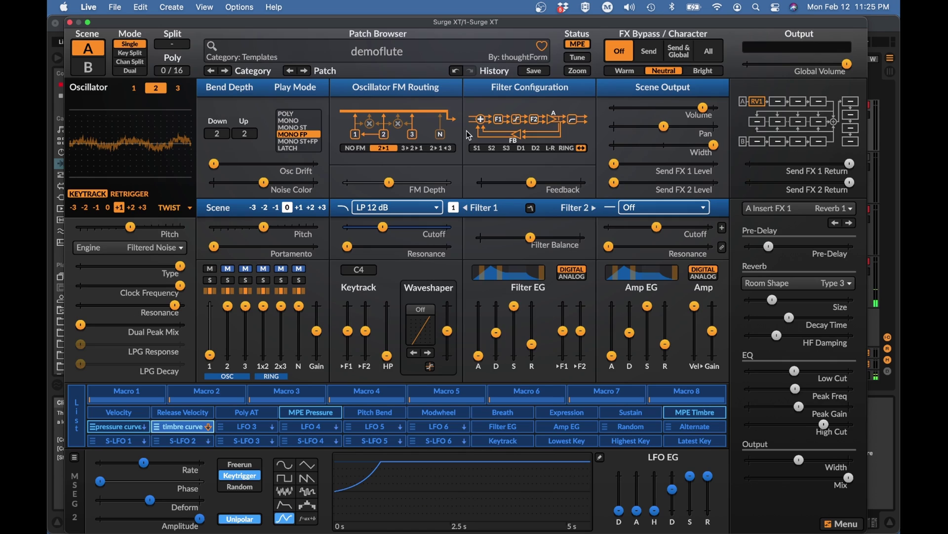
Load the myMPEinit2 patch from the user Templates.
left_click(420, 47)
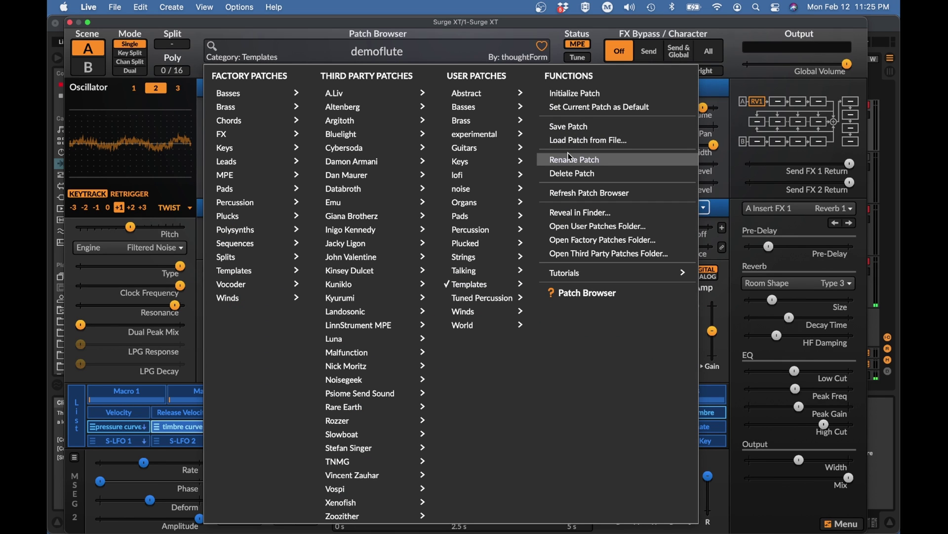
mouse_move(499, 286)
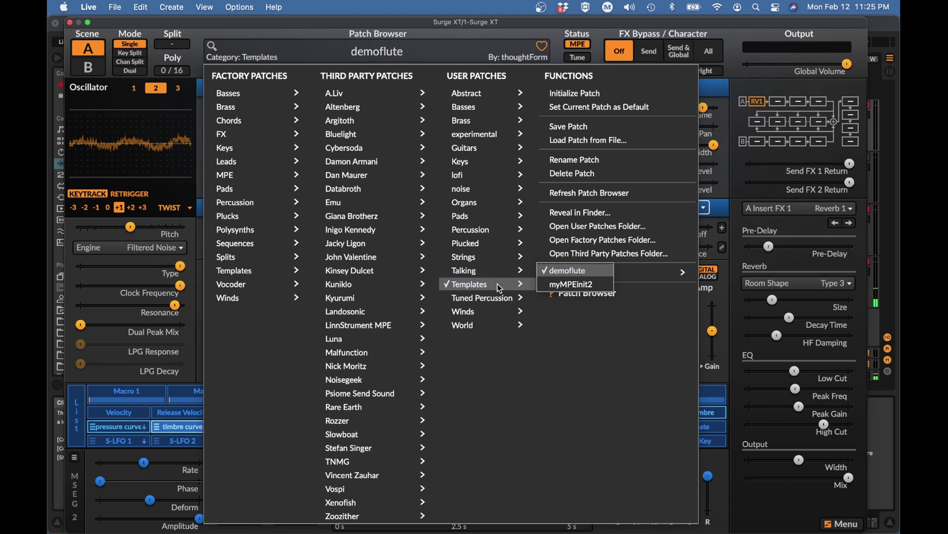
left_click(595, 283)
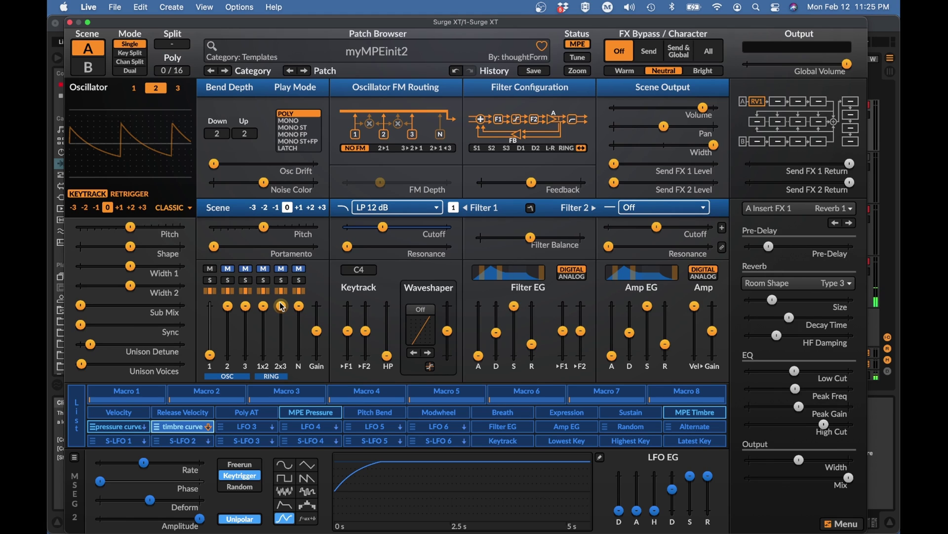
Set oscillator 1 to a Classic square wave with Width 1 raised slightly and Width 2 at about 51%.
mouse_move(282, 306)
left_click(134, 88)
left_click(172, 207)
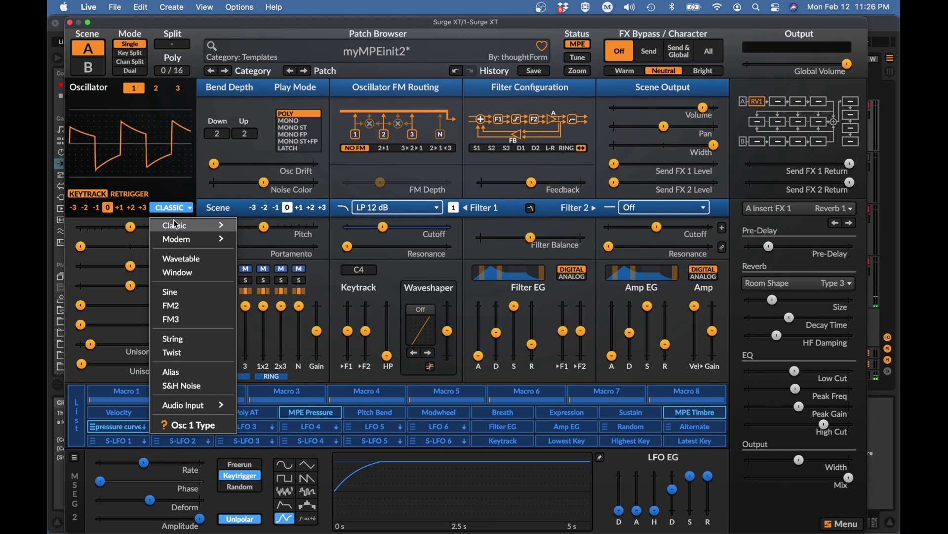
mouse_move(192, 225)
left_click(268, 240)
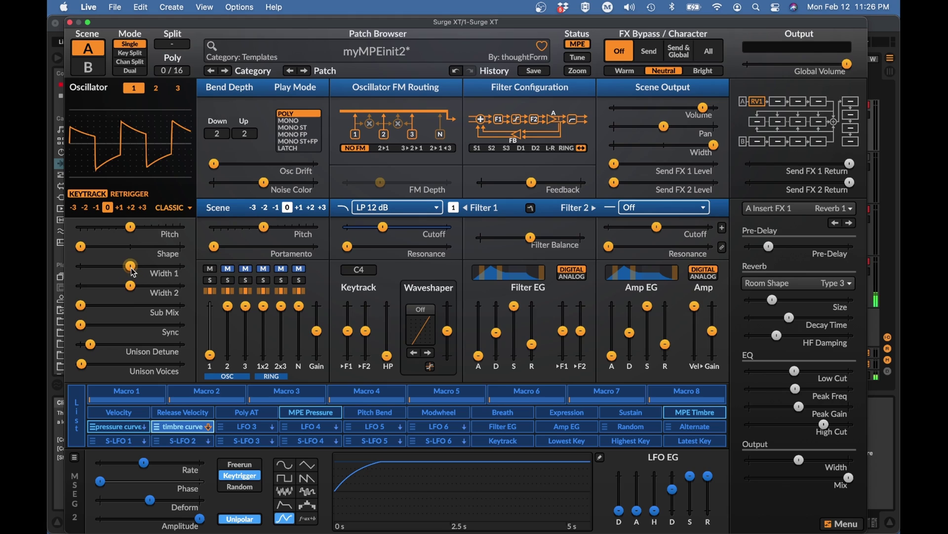
mouse_move(146, 274)
left_mouse_down()
mouse_move(157, 274)
mouse_move(134, 284)
mouse_move(139, 291)
left_mouse_up()
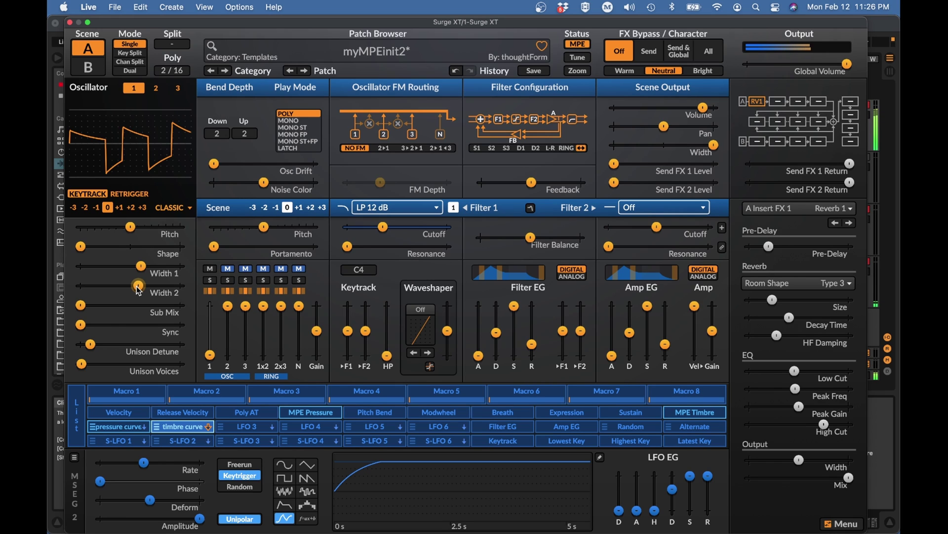
left_click_drag(137, 287, 131, 286)
Open the timbre curve (MSEG 2) modulation amount for oscillator 1's Width 2, and lower the Filter 1 cutoff.
right_click(131, 286)
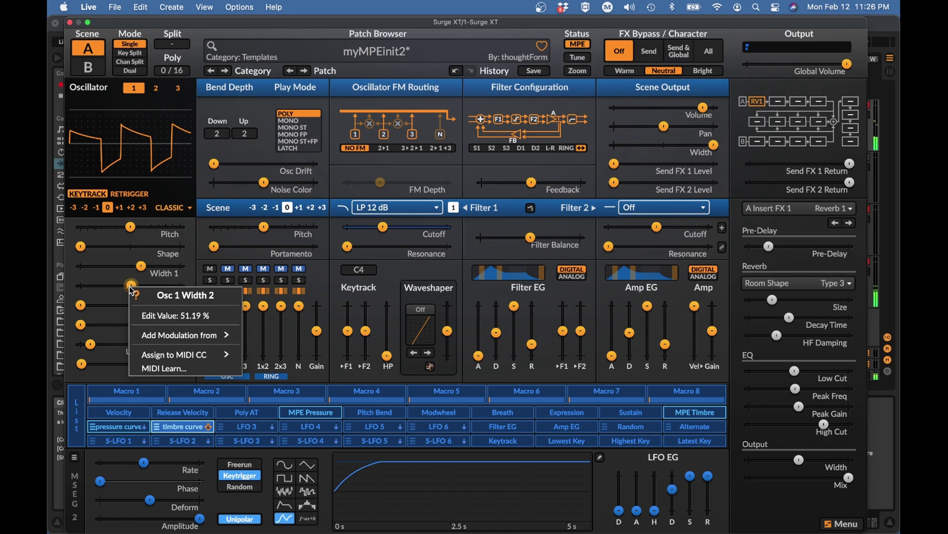
mouse_move(190, 335)
mouse_move(283, 280)
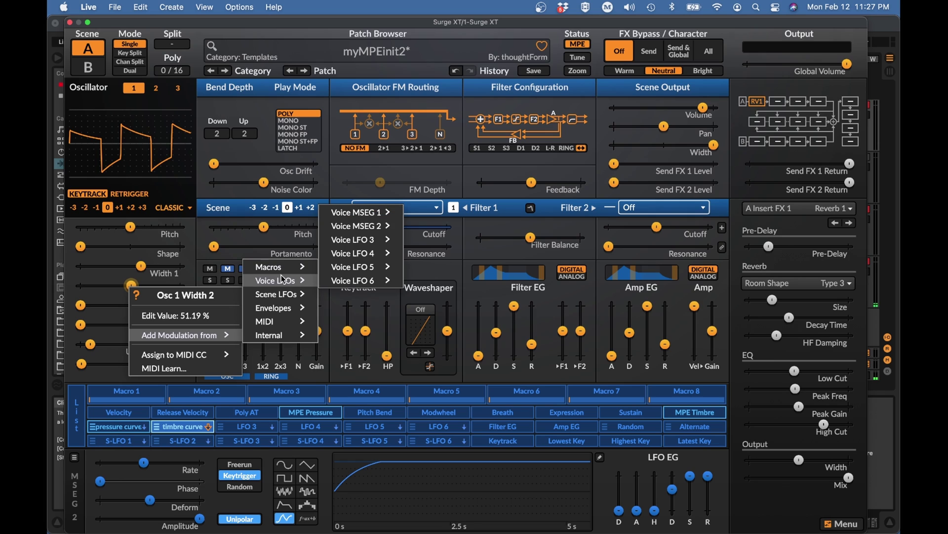
mouse_move(378, 231)
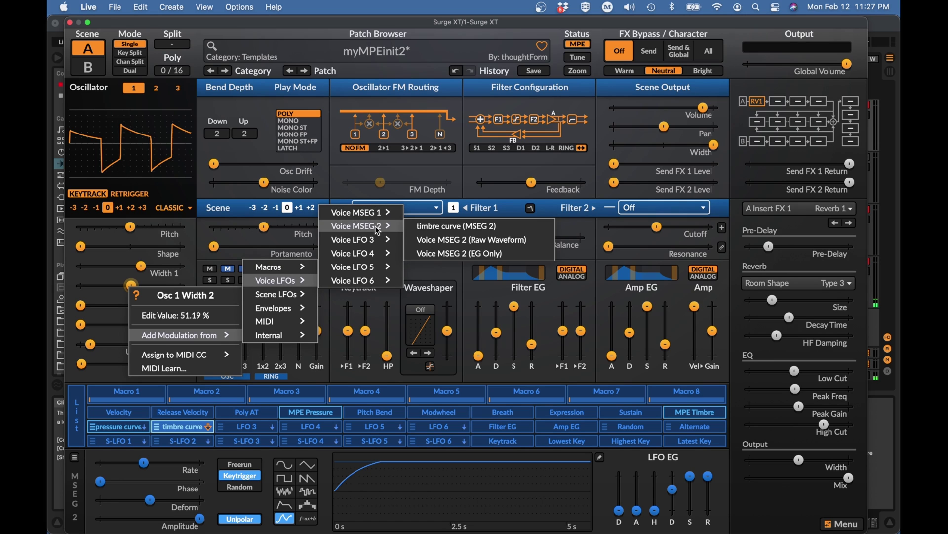
left_click(433, 227)
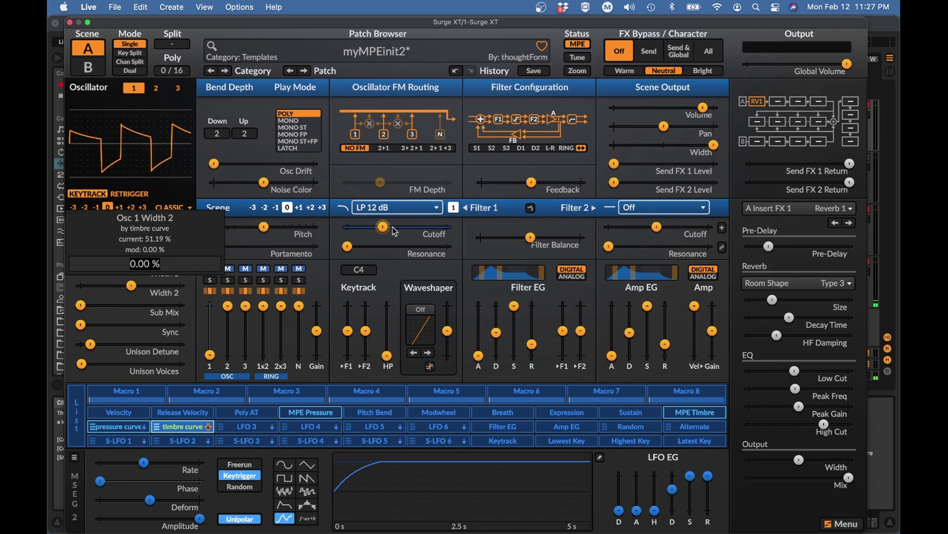
left_click_drag(392, 227, 368, 232)
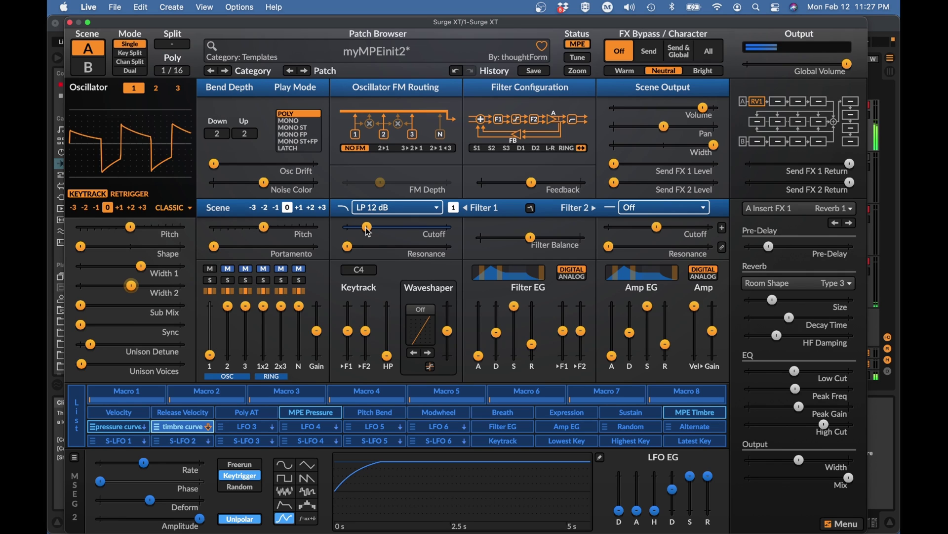